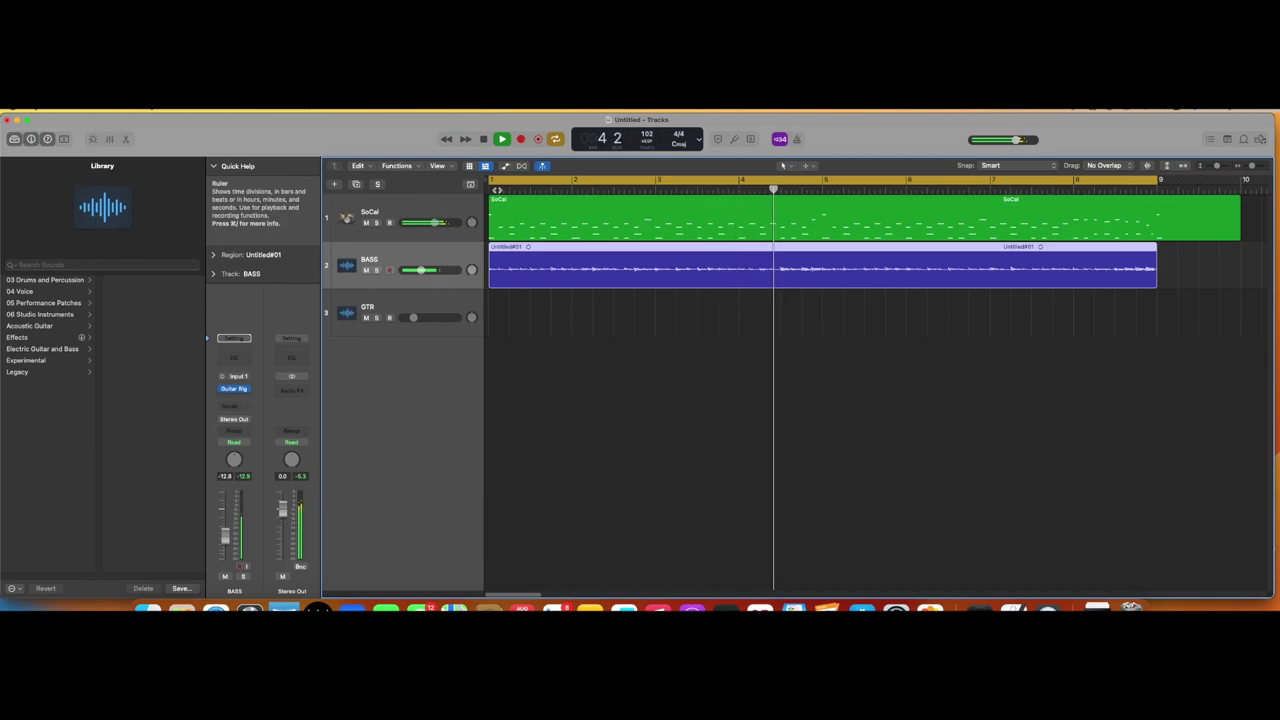
Stop the drum and bass playback and select the empty GTR track
key("space")
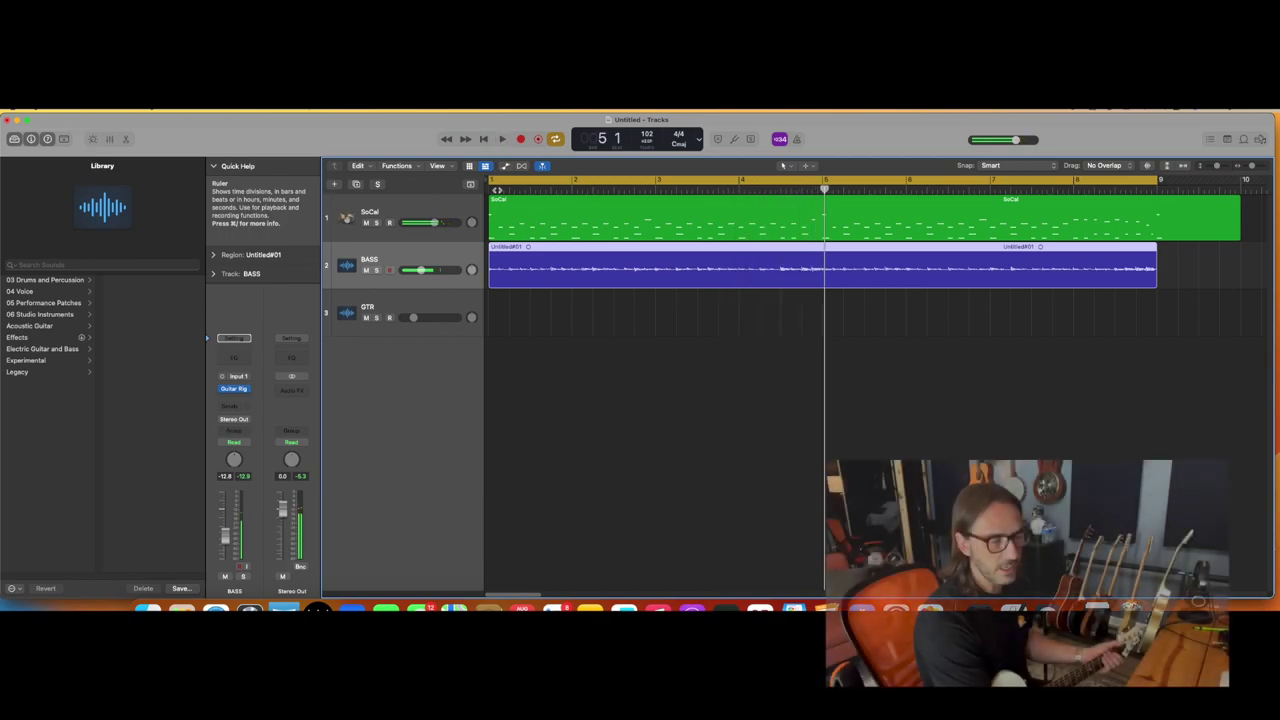
left_click(400, 308)
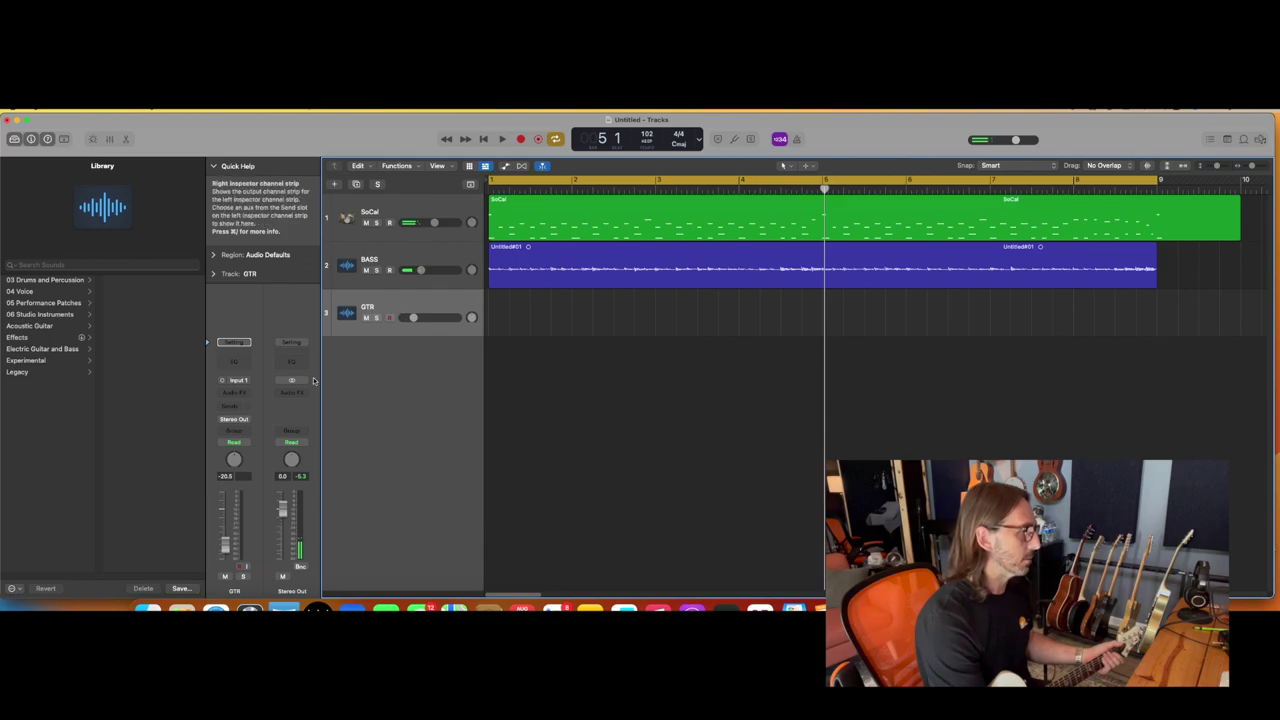
Insert Guitar Rig 5 FX in Mono->Stereo mode on GTR's Audio FX slot
left_click(234, 392)
mouse_move(269, 421)
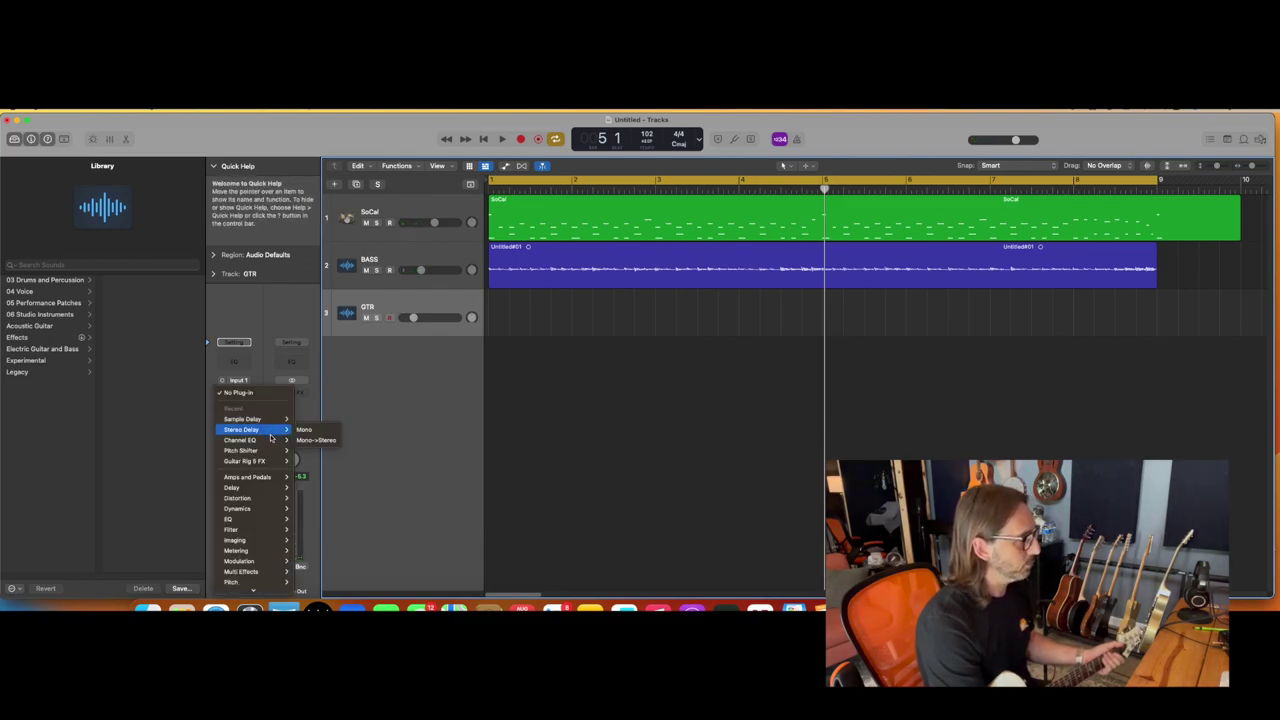
mouse_move(268, 461)
left_click(320, 472)
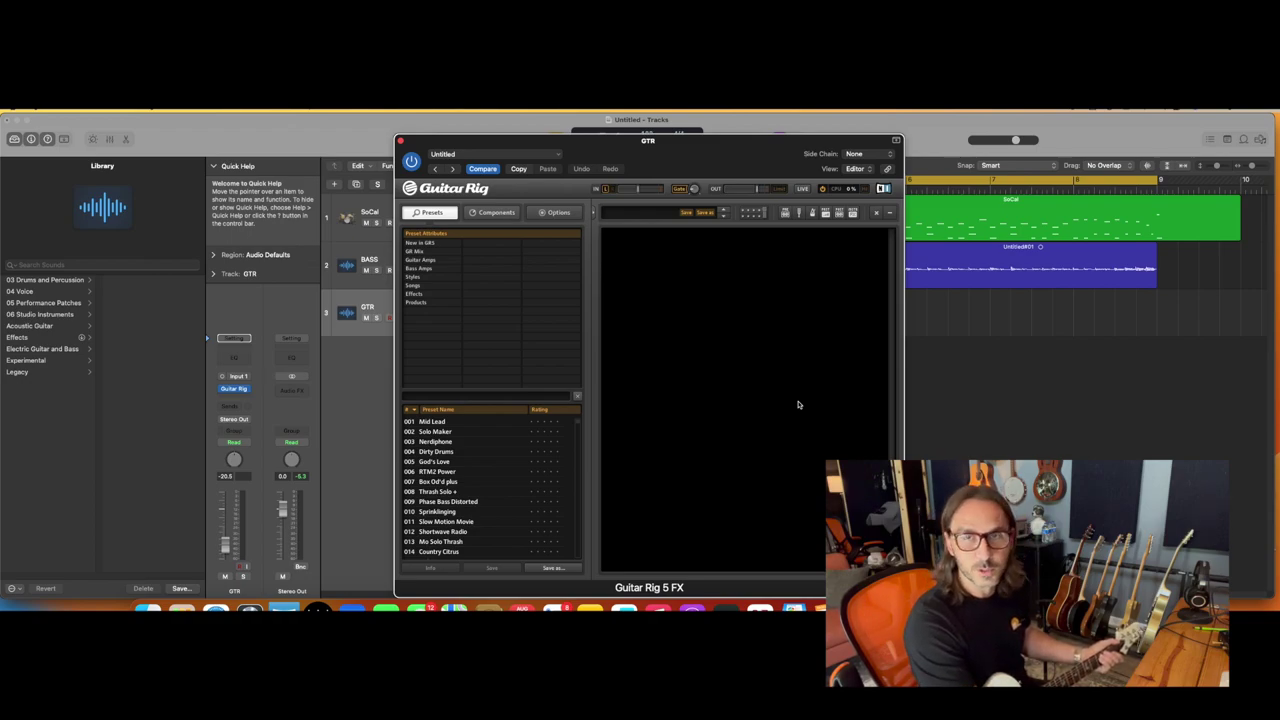
Load the Country preset Comp Twang Crunchy - MC and turn on input monitoring
left_click(435, 277)
left_click(489, 278)
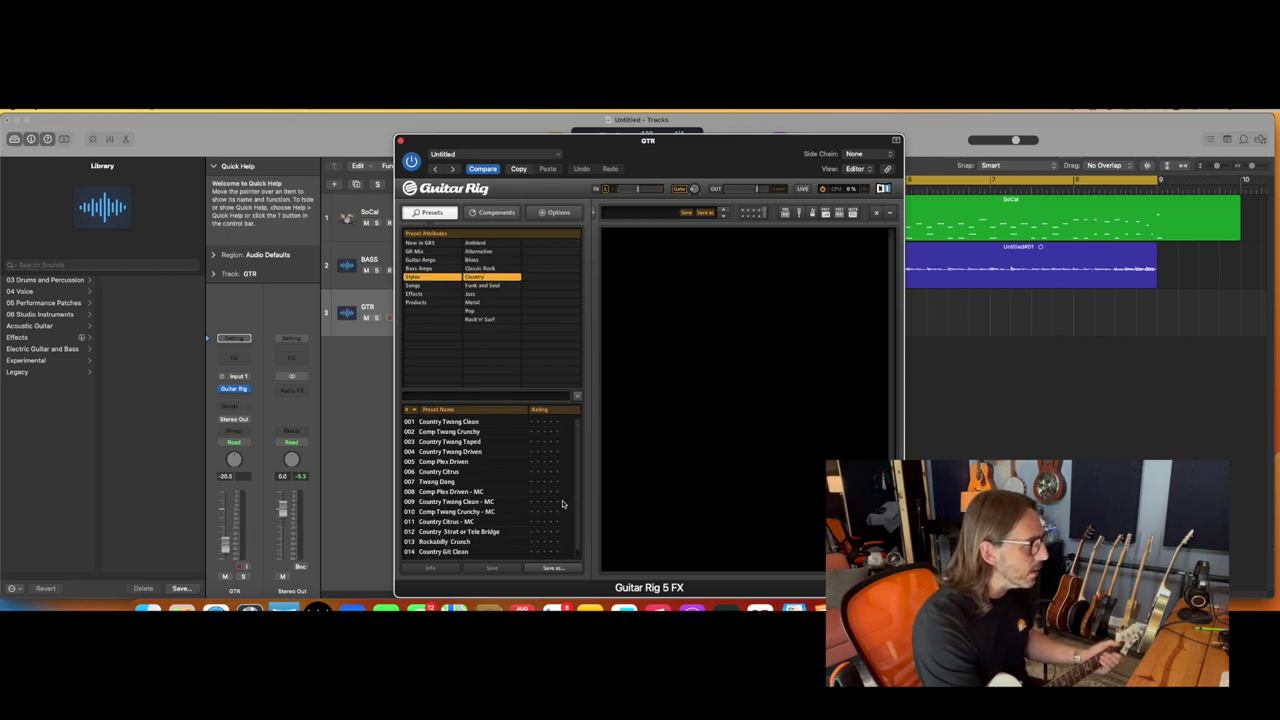
left_click(466, 511)
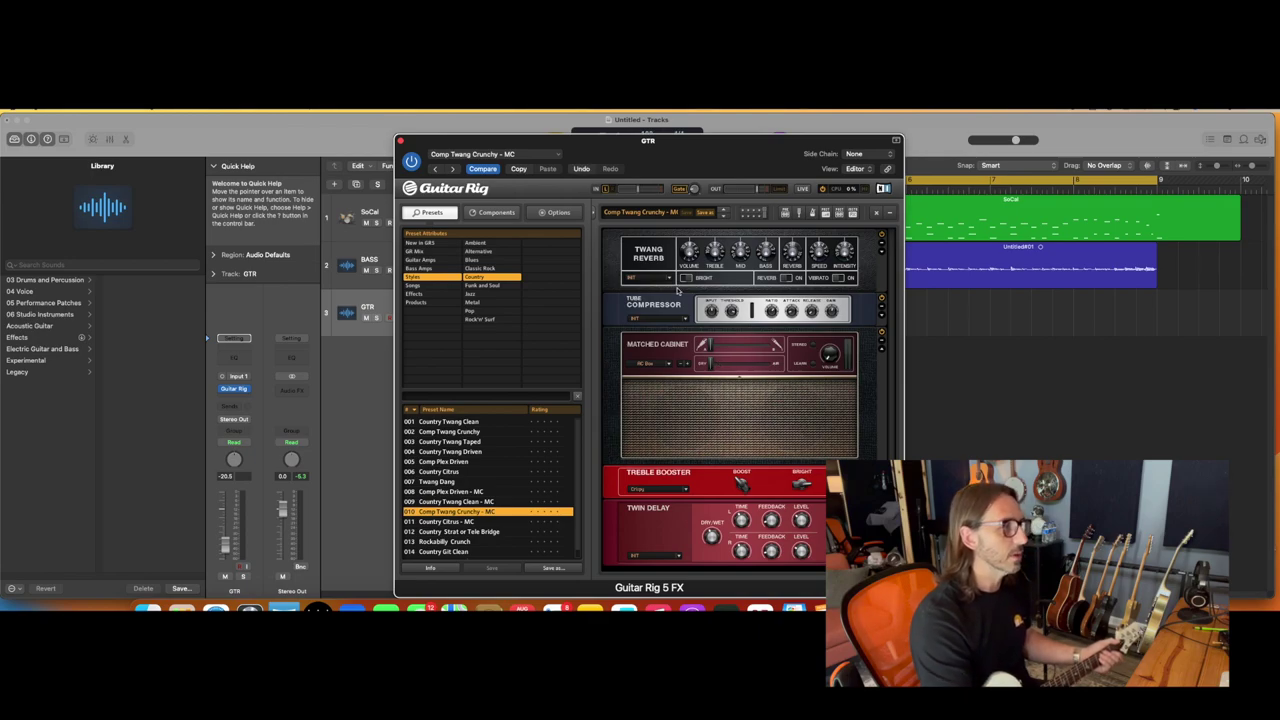
left_click(245, 575)
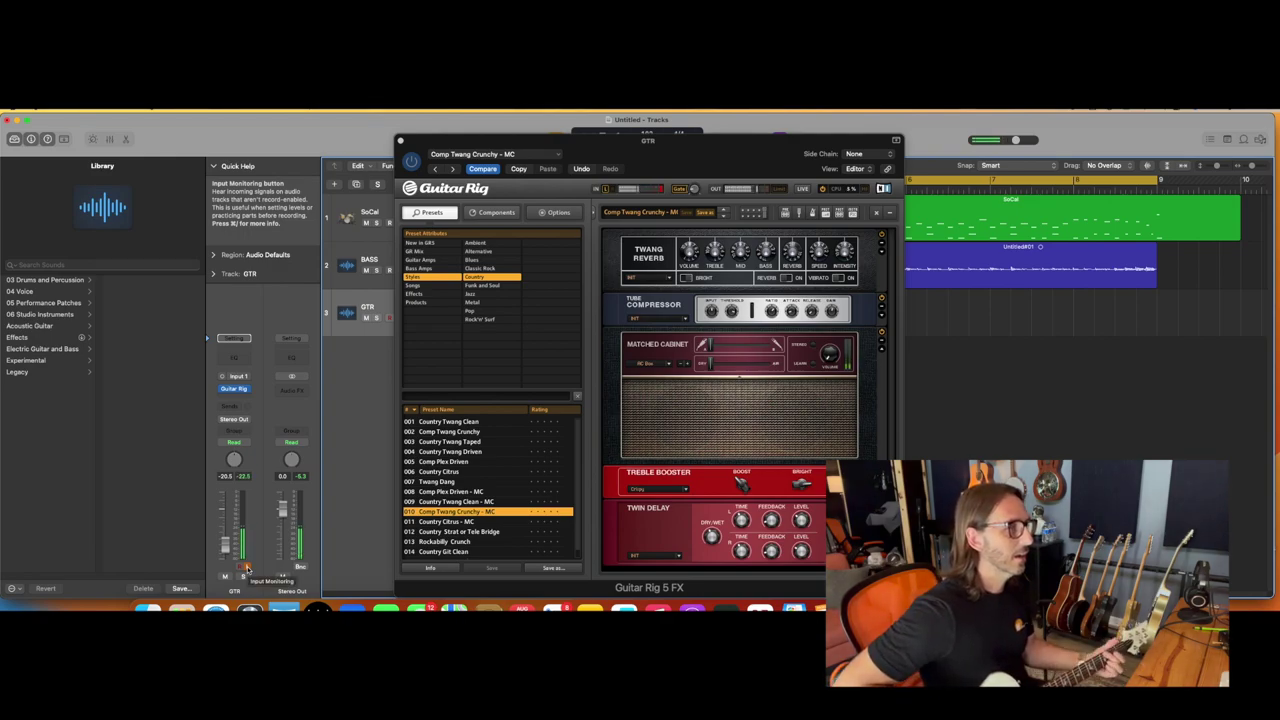
Add a Channel EQ to GTR with its low cut at about 87 Hz, then start recording
key("v")
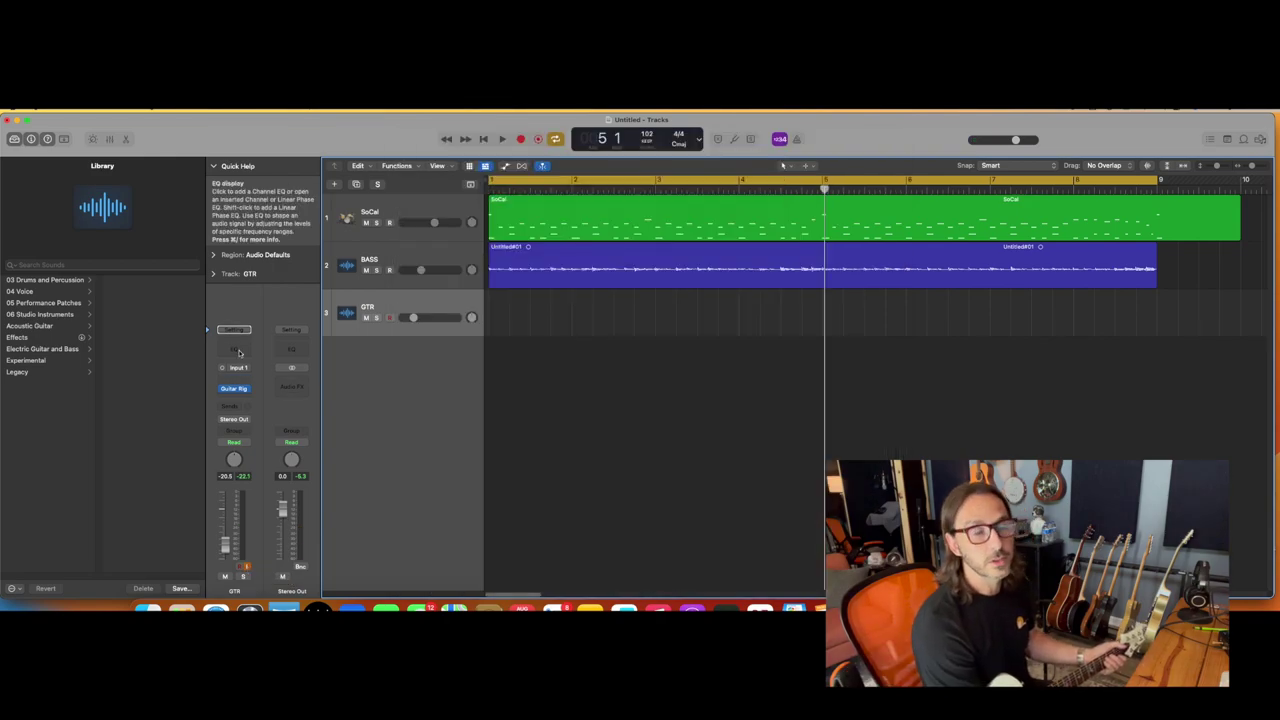
left_click(238, 350)
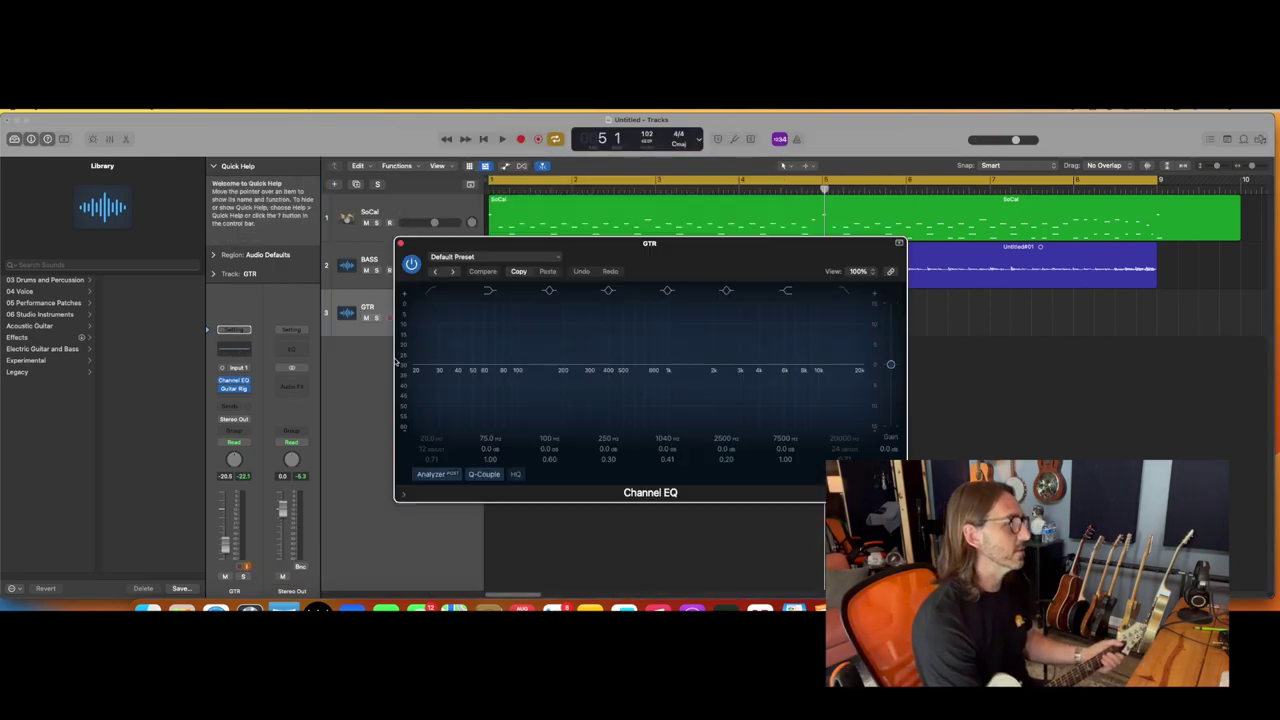
left_click(435, 292)
left_click_drag(445, 378, 516, 416)
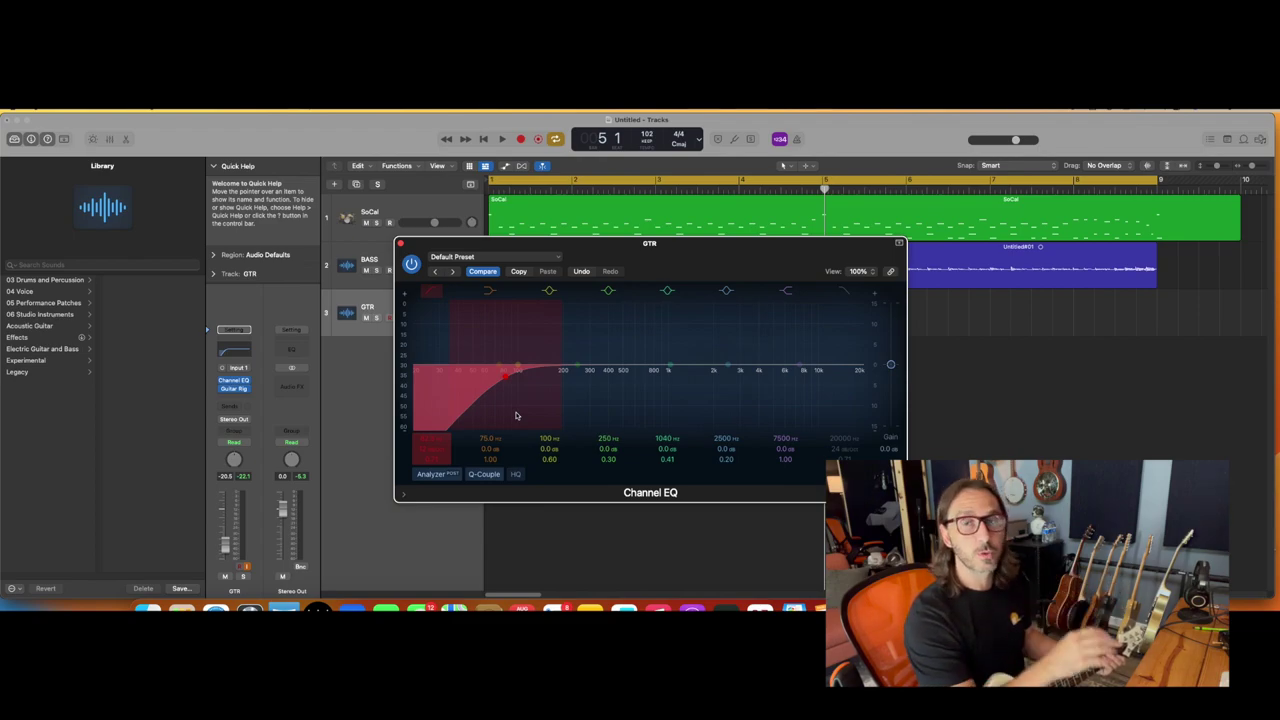
mouse_move(516, 415)
left_mouse_down()
mouse_move(531, 411)
mouse_move(518, 410)
left_mouse_up()
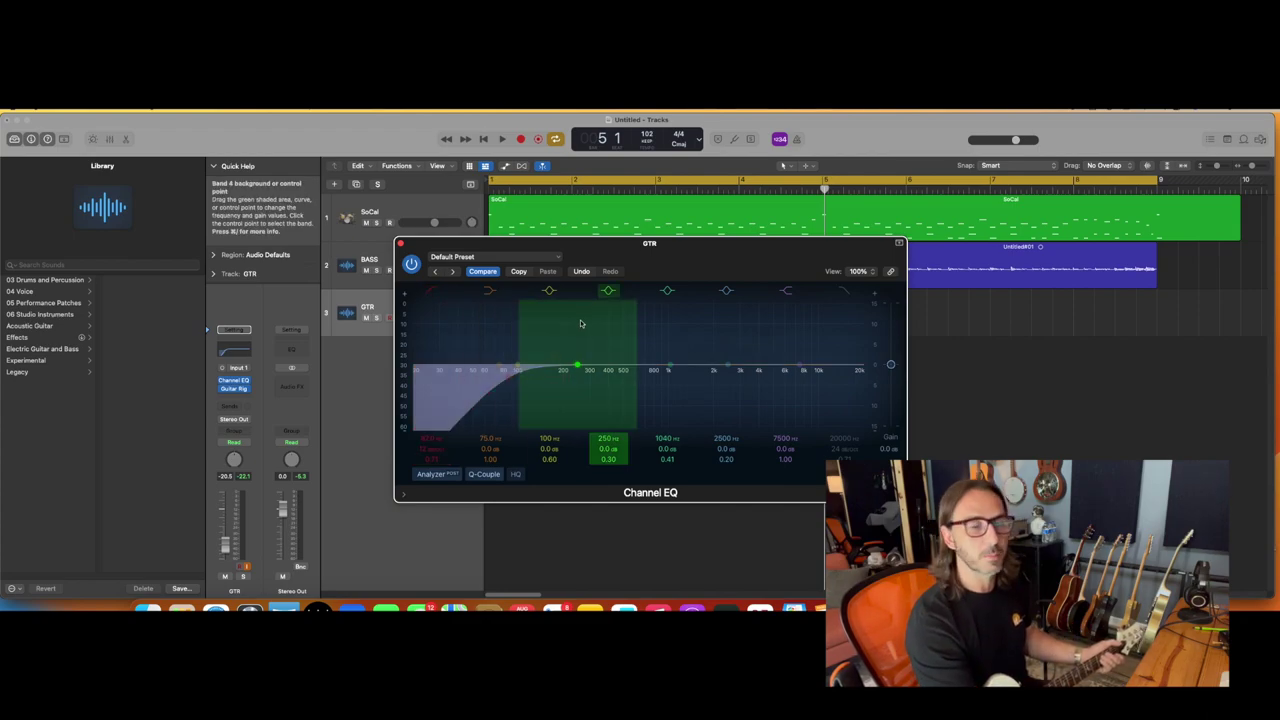
left_click(400, 243)
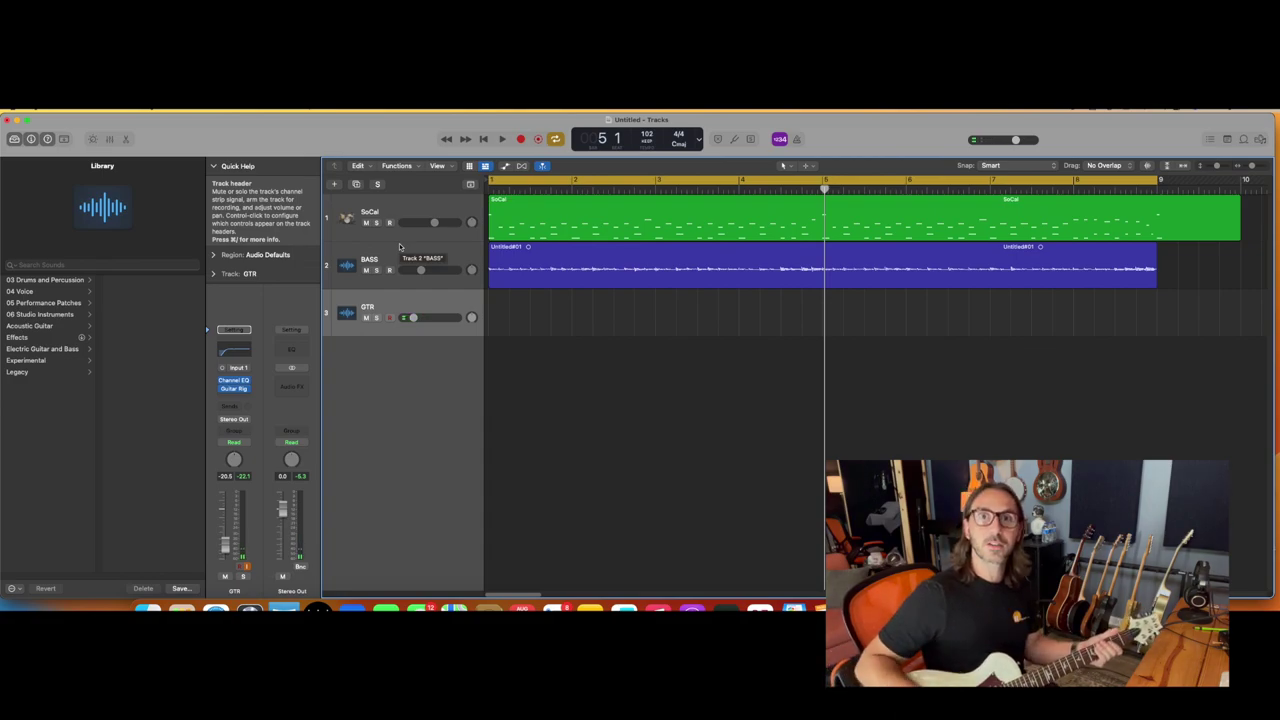
key("r")
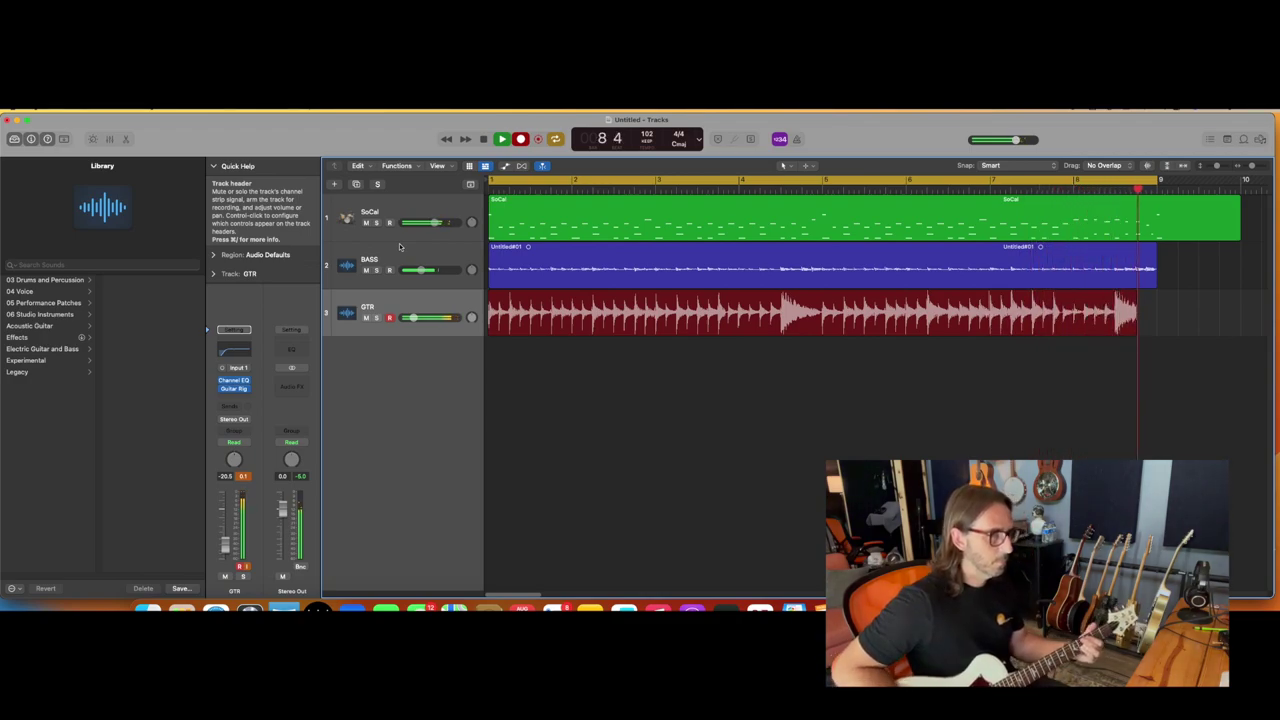
Stop the guitar take, leaving region GTR#06 spanning bars 1 to 9
key("space")
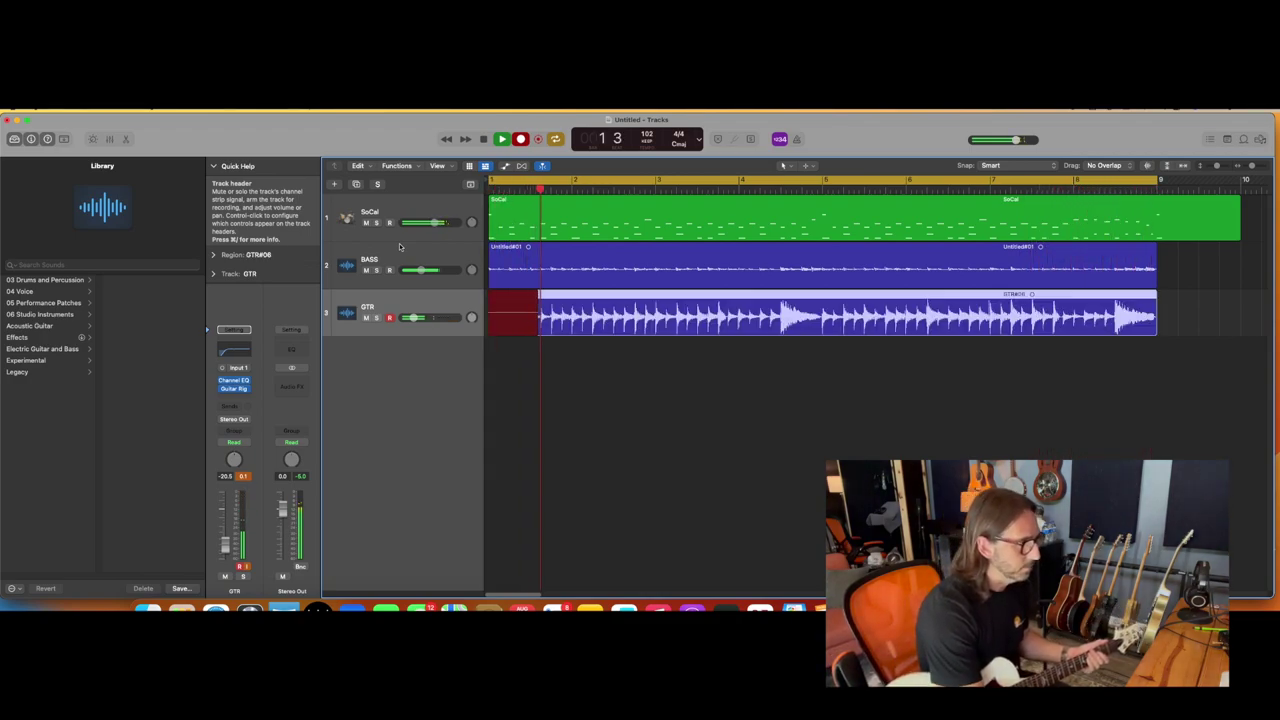
key("space")
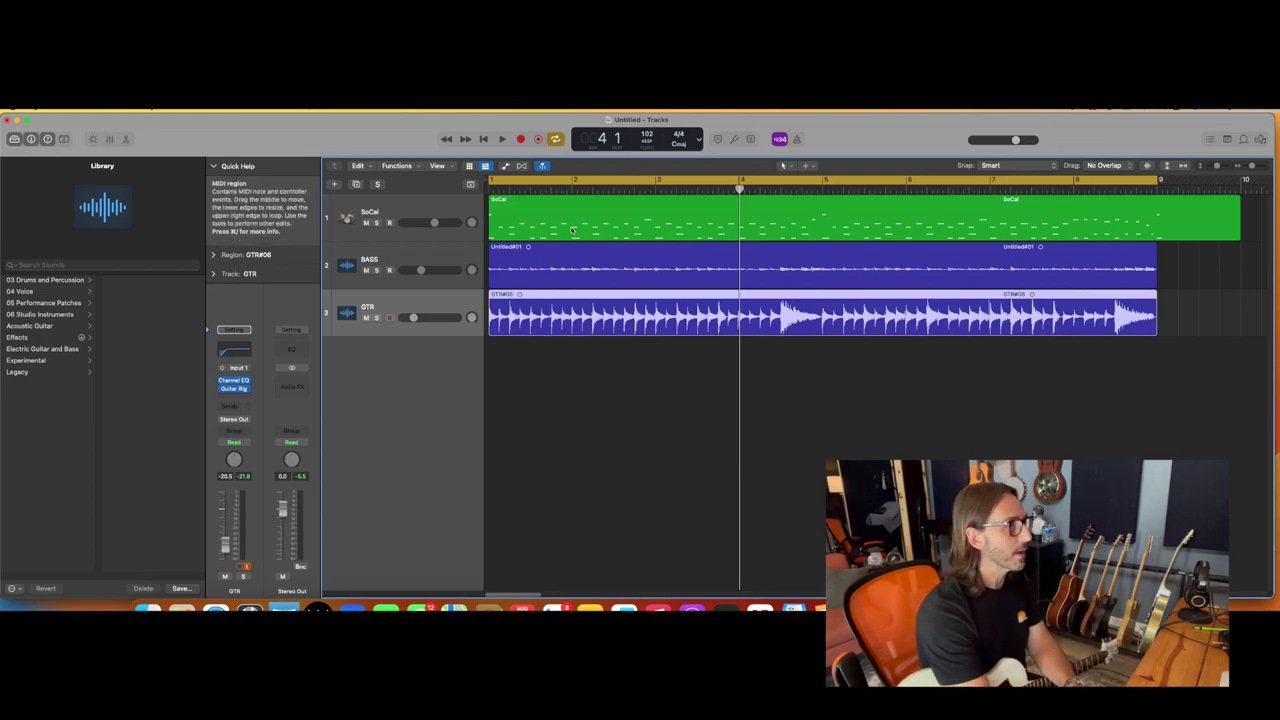
Insert a stereo Sample Delay on GTR and raise Delay Right to 330 samples
left_click(247, 396)
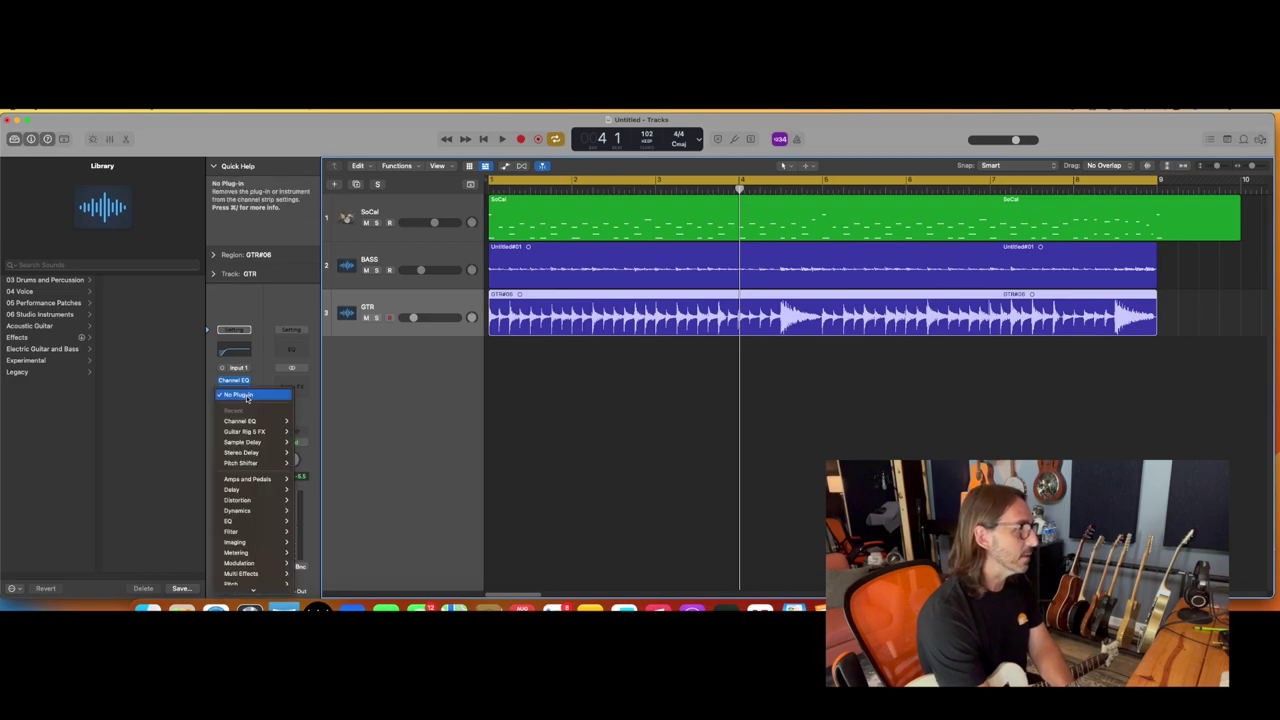
mouse_move(259, 446)
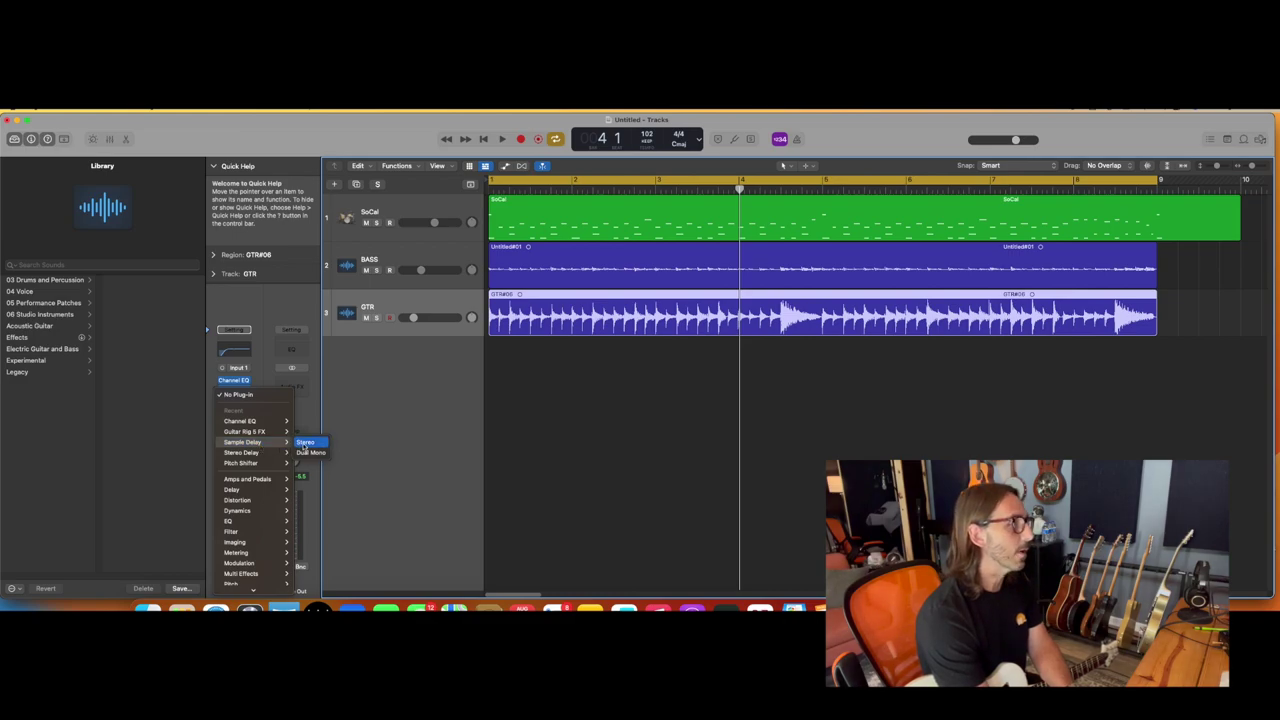
left_click(305, 442)
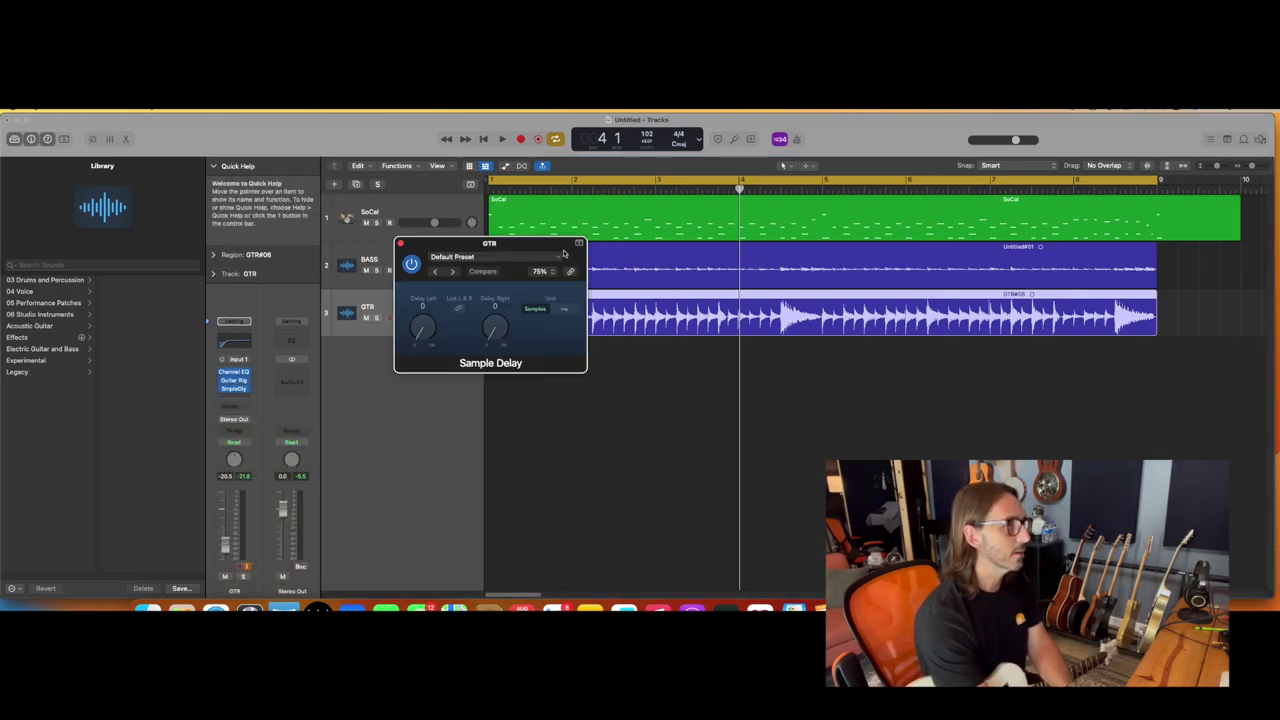
left_click_drag(560, 246, 947, 369)
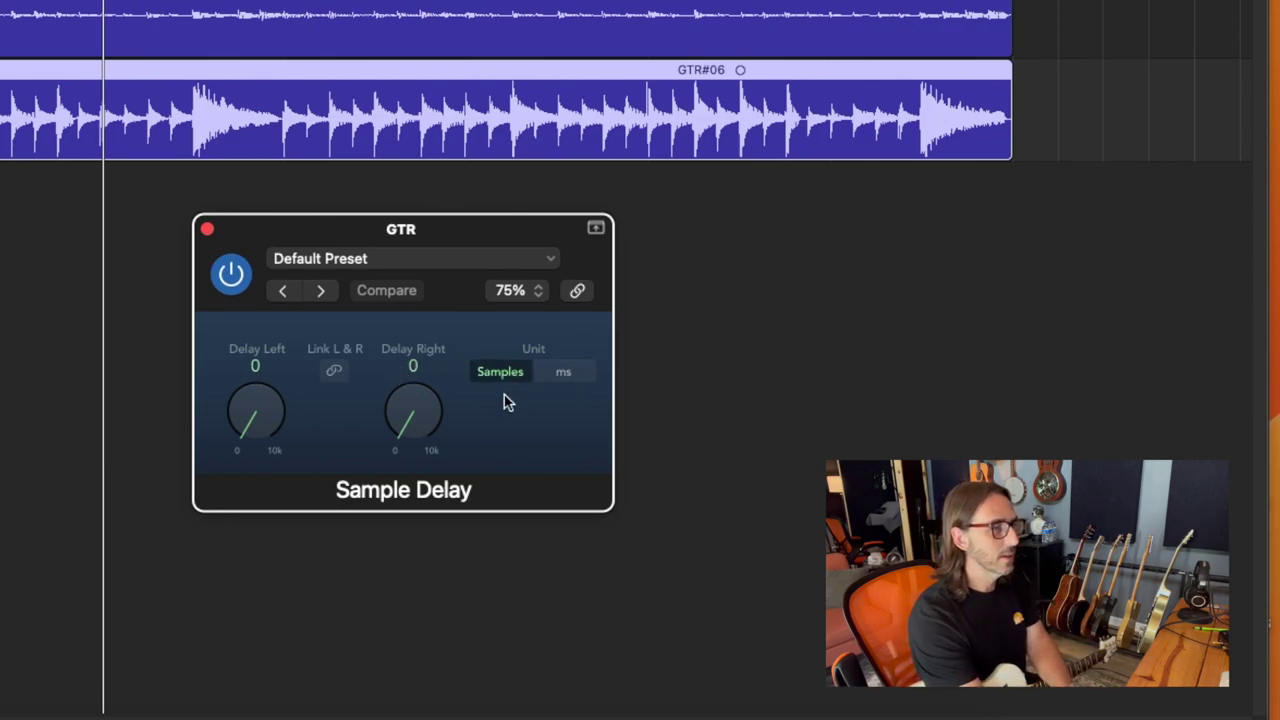
scroll(429, 420, "up", 5)
scroll(424, 420, "up", 4)
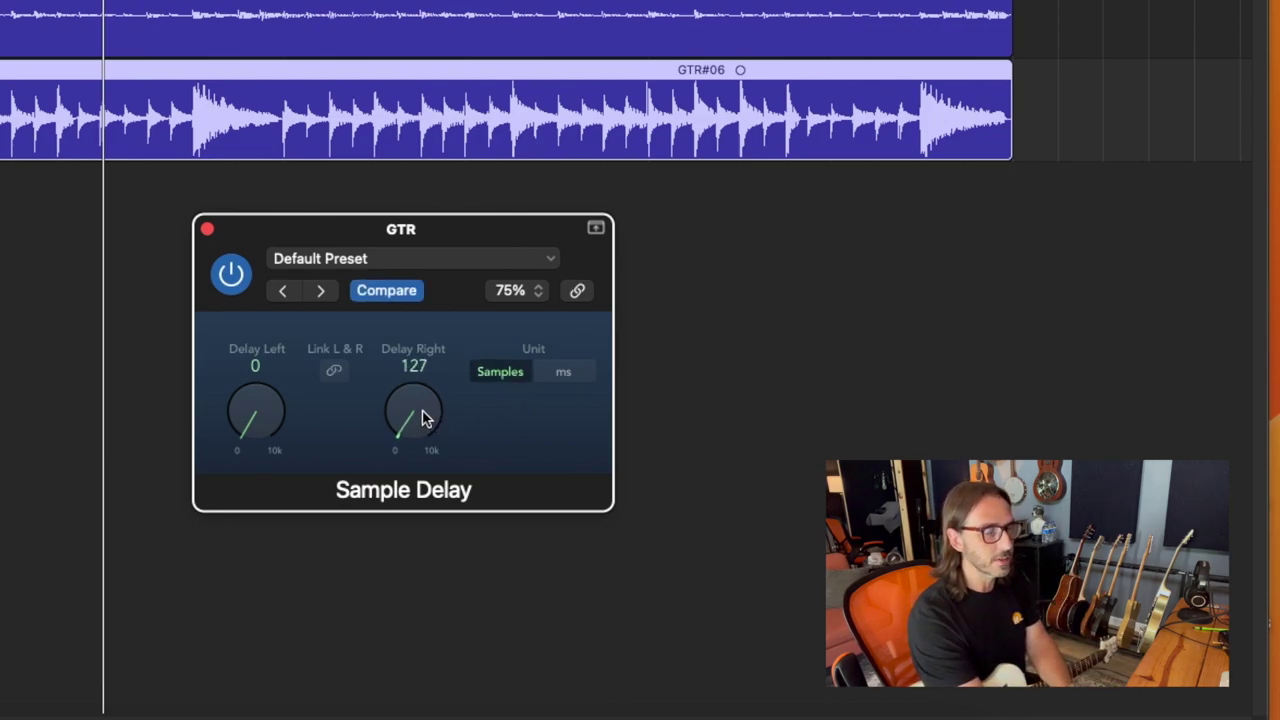
scroll(422, 417, "up", 3)
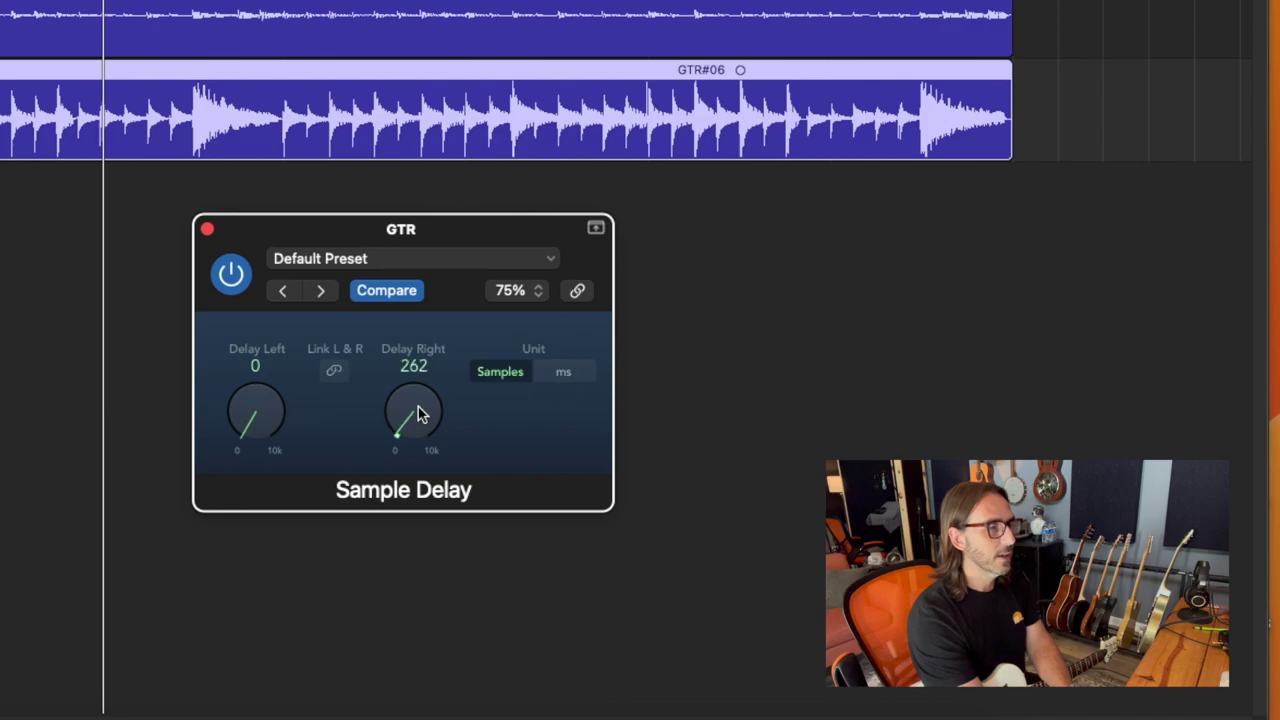
scroll(420, 413, "up", 1)
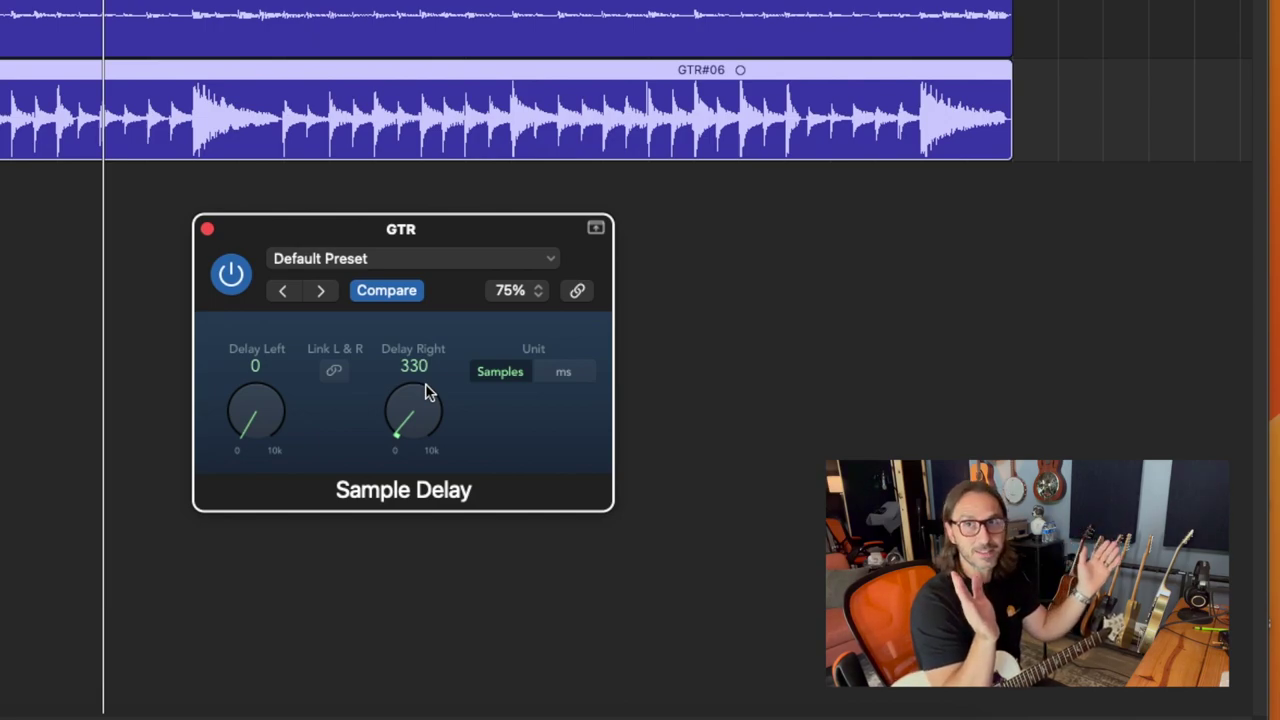
left_click(232, 278)
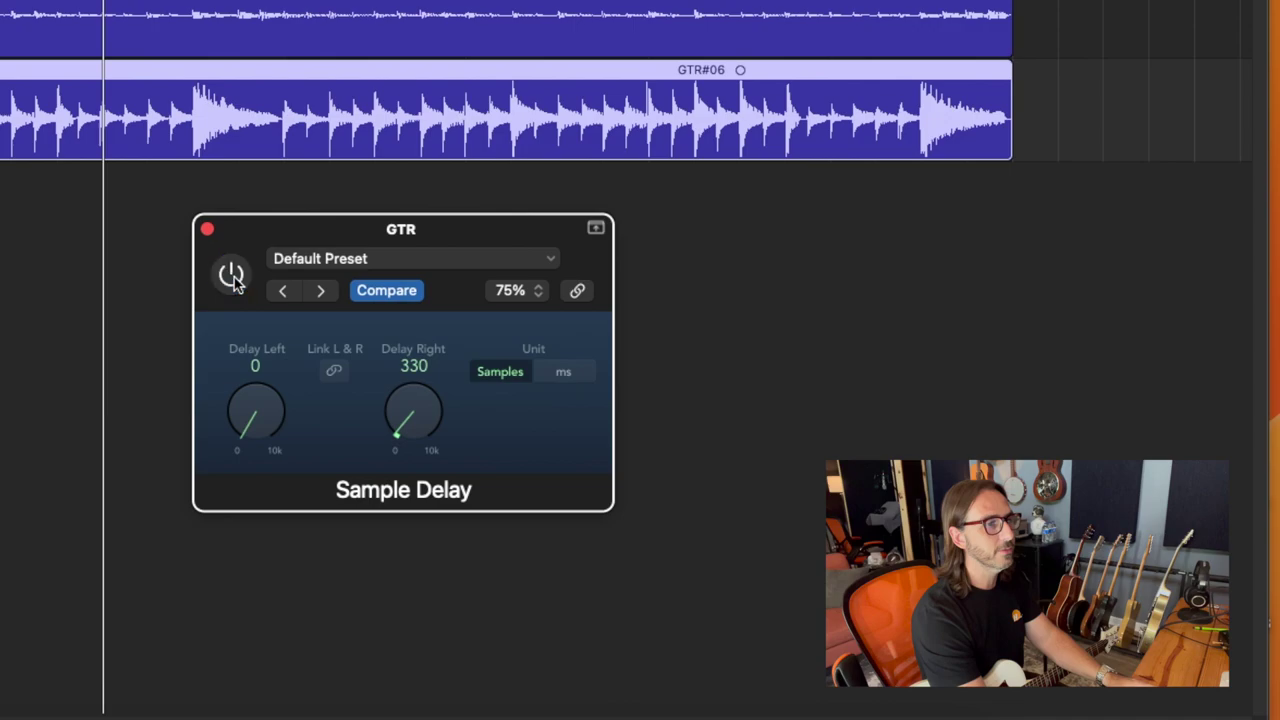
key("s")
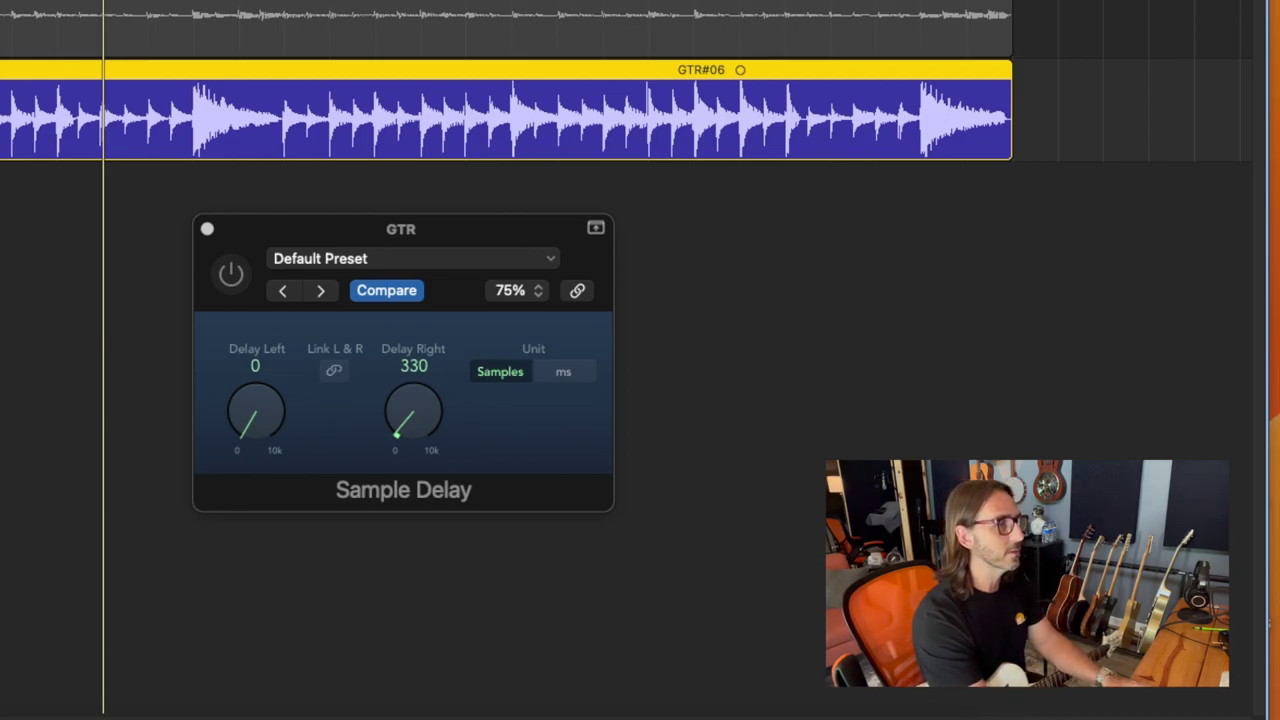
left_click(231, 277)
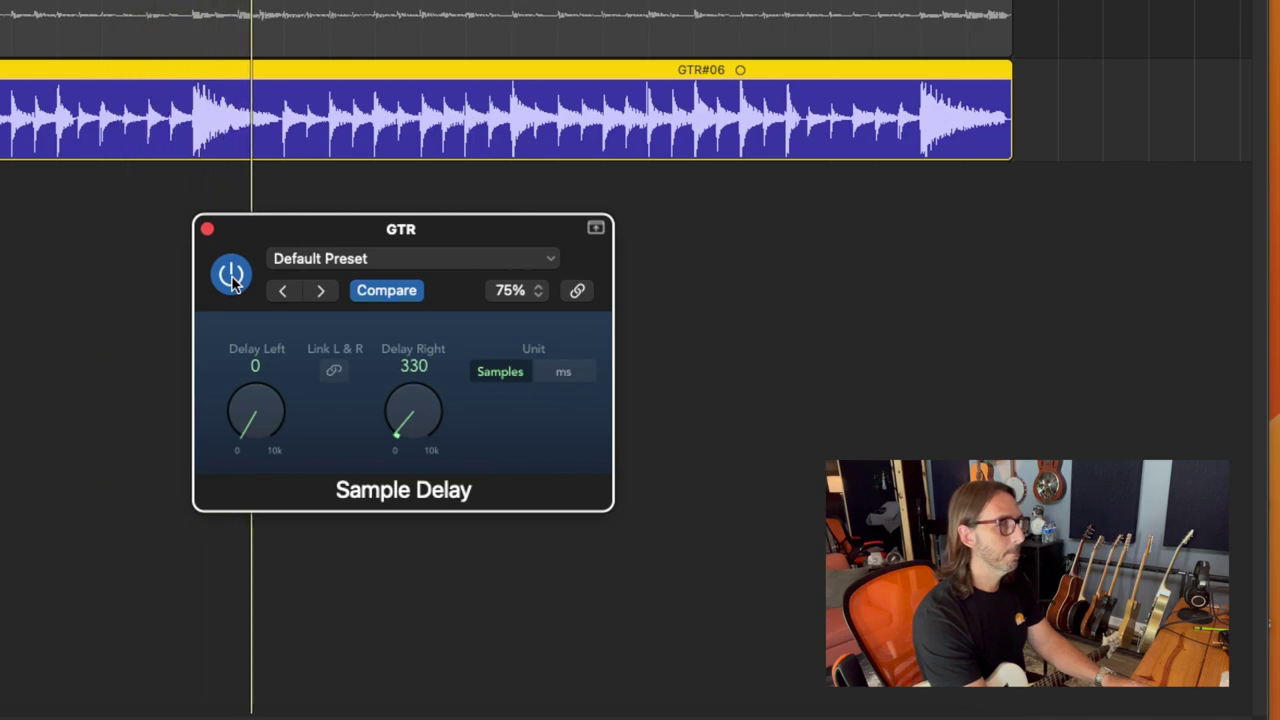
left_click(231, 278)
key("Up")
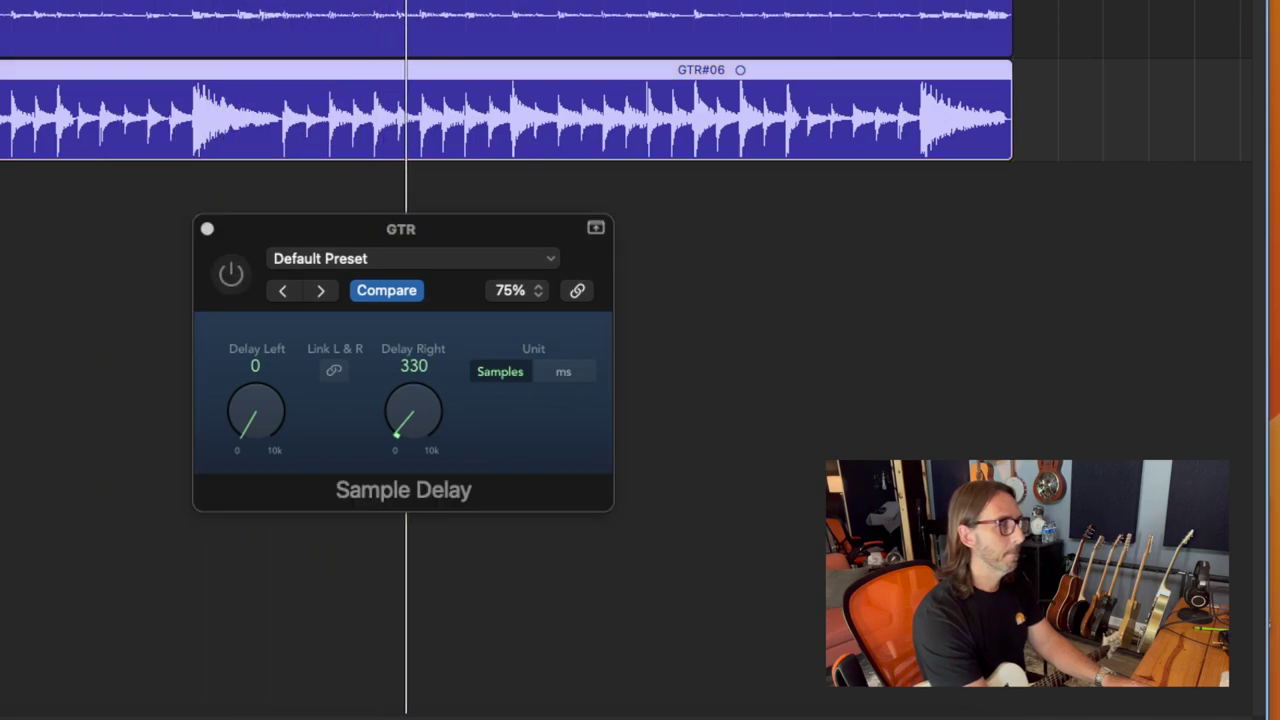
left_click(230, 278)
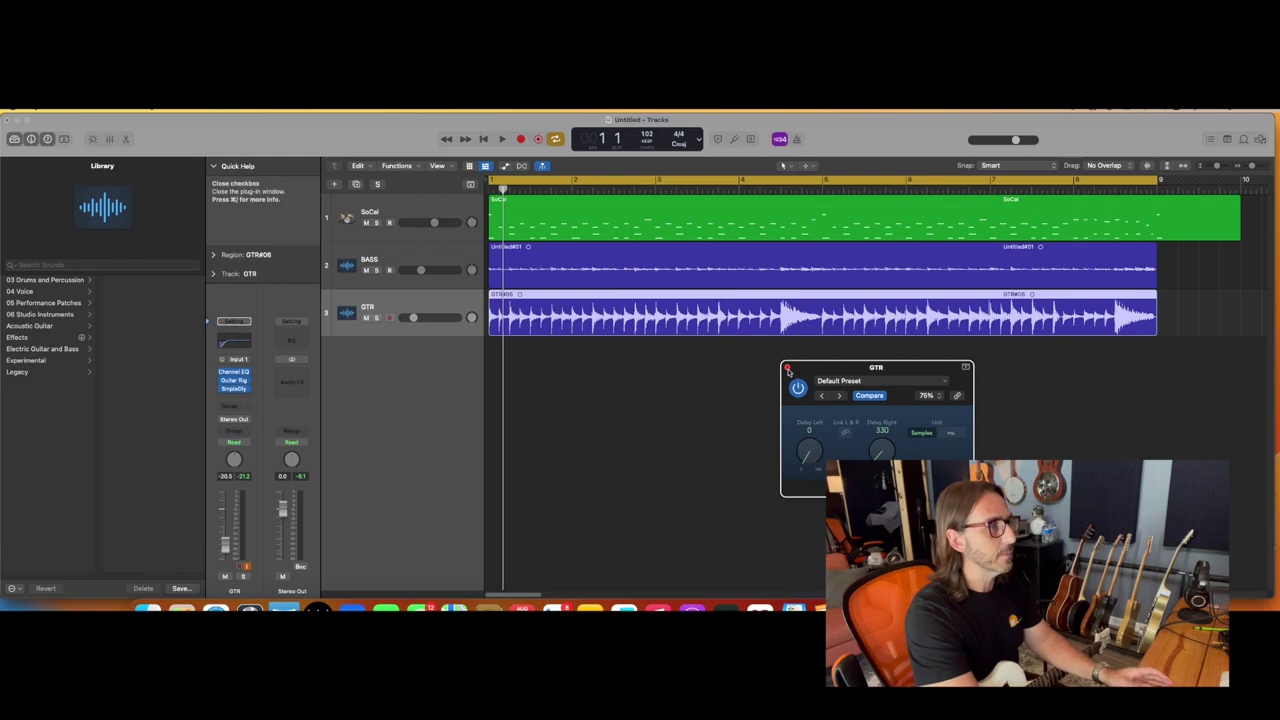
left_click(788, 368)
Remove GTR's Sample Delay, duplicate it as track 4, paste in GTR#06, and solo track 3
left_click(247, 398)
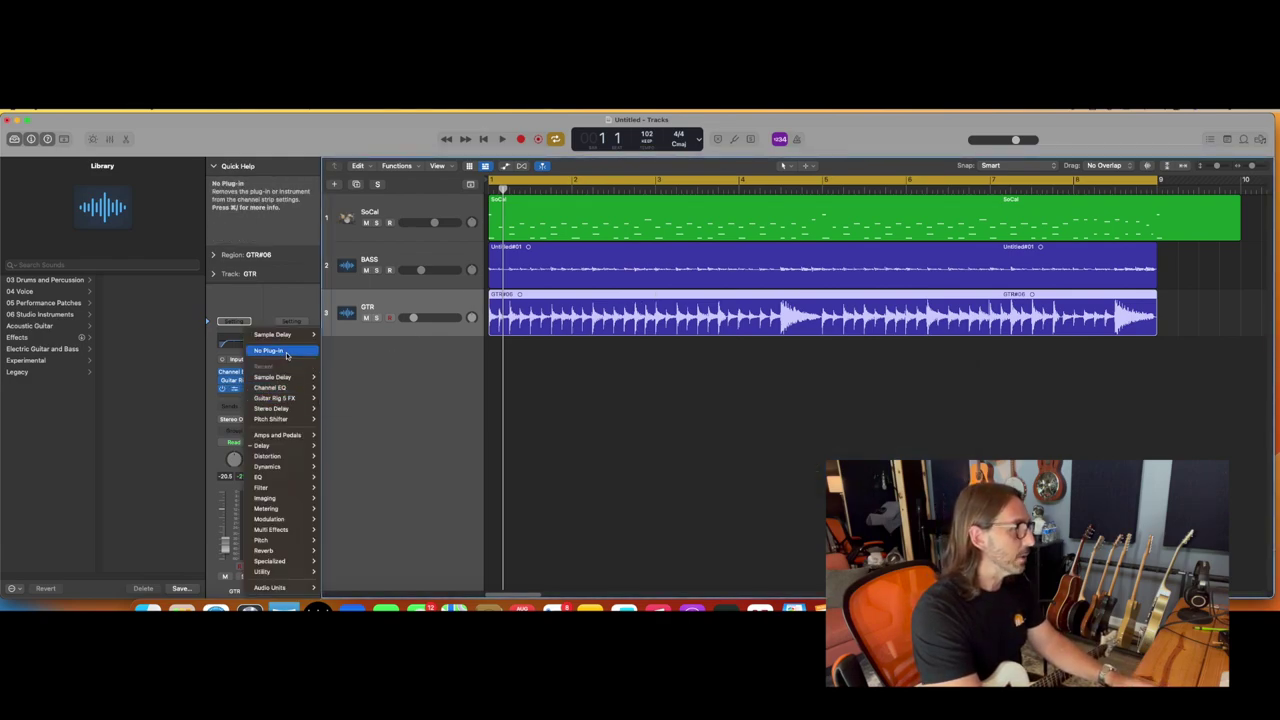
left_click(268, 350)
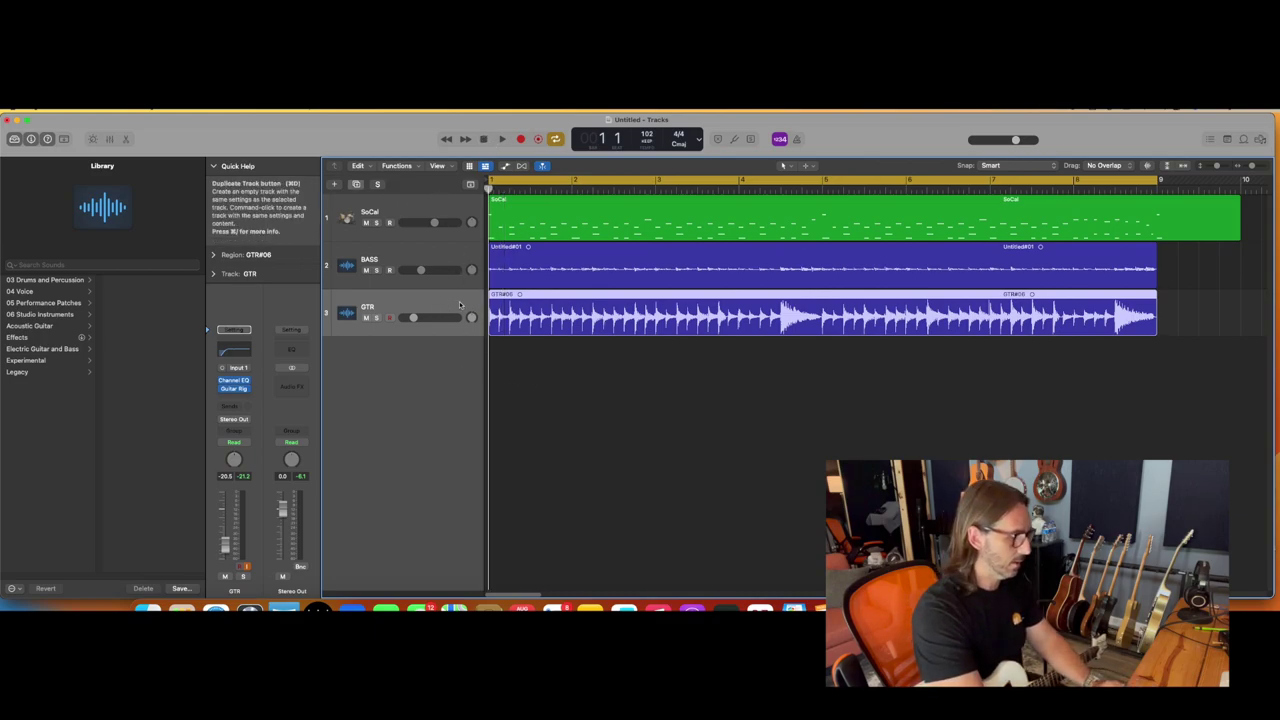
key("super+d")
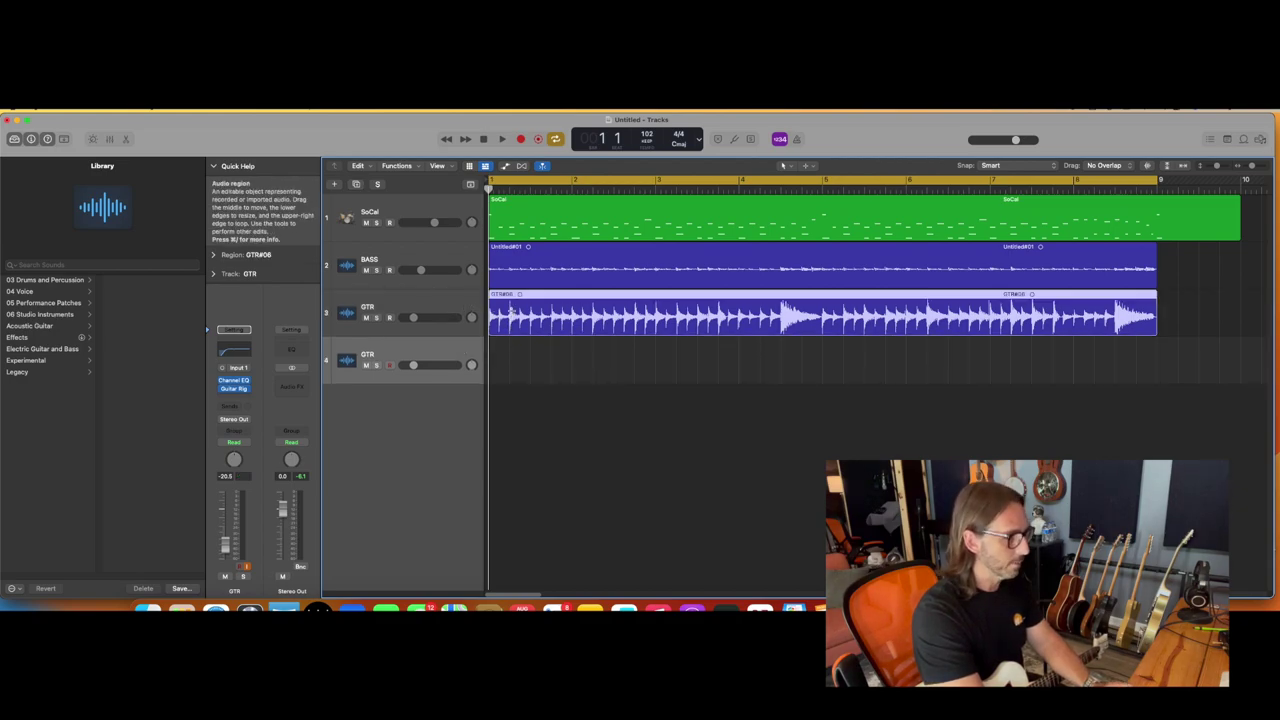
key("super+c")
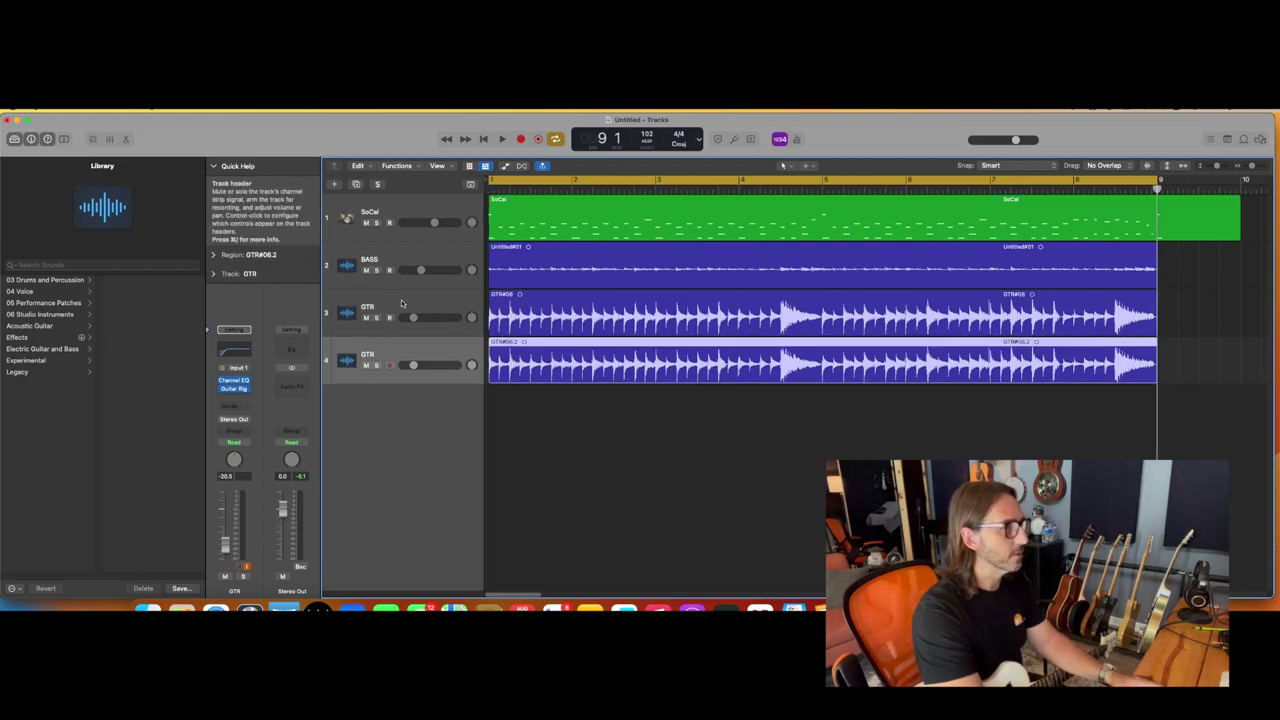
key("super+v")
left_click(376, 318)
Solo both guitar tracks, pan track 3 left and track 4 right, and play them
left_click(377, 365)
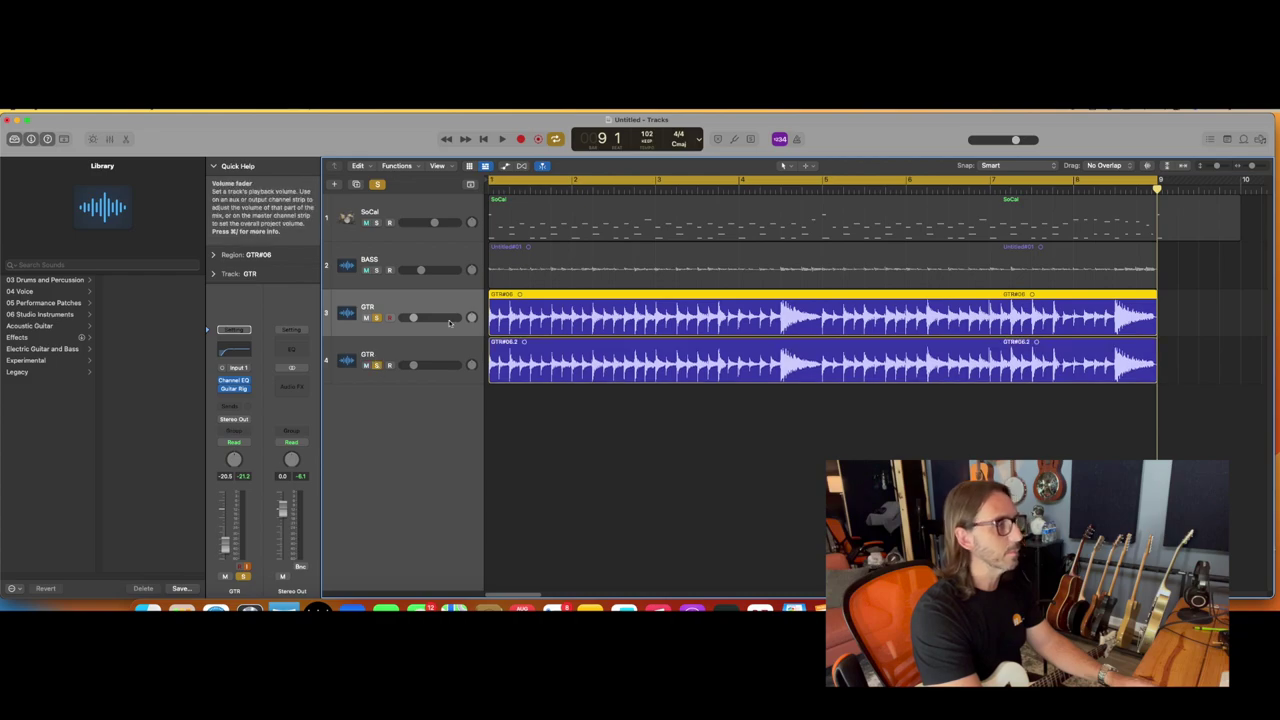
left_click(471, 317)
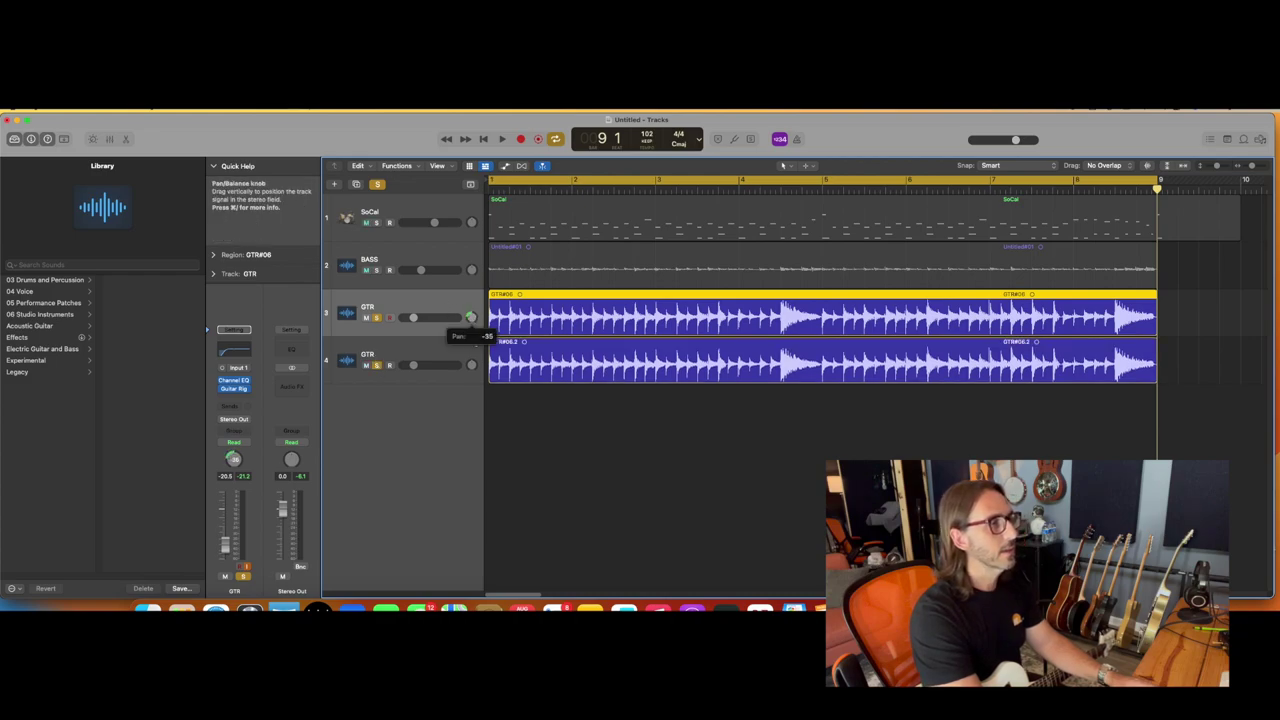
left_click(471, 364)
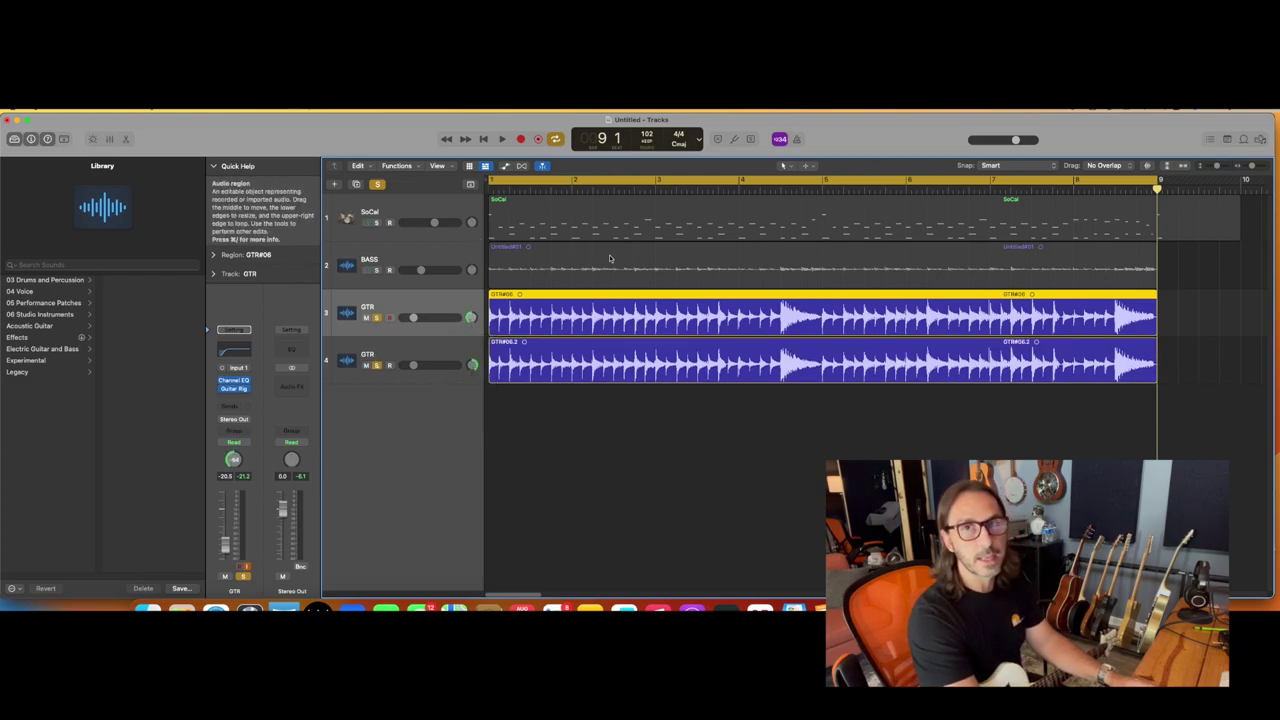
key("space")
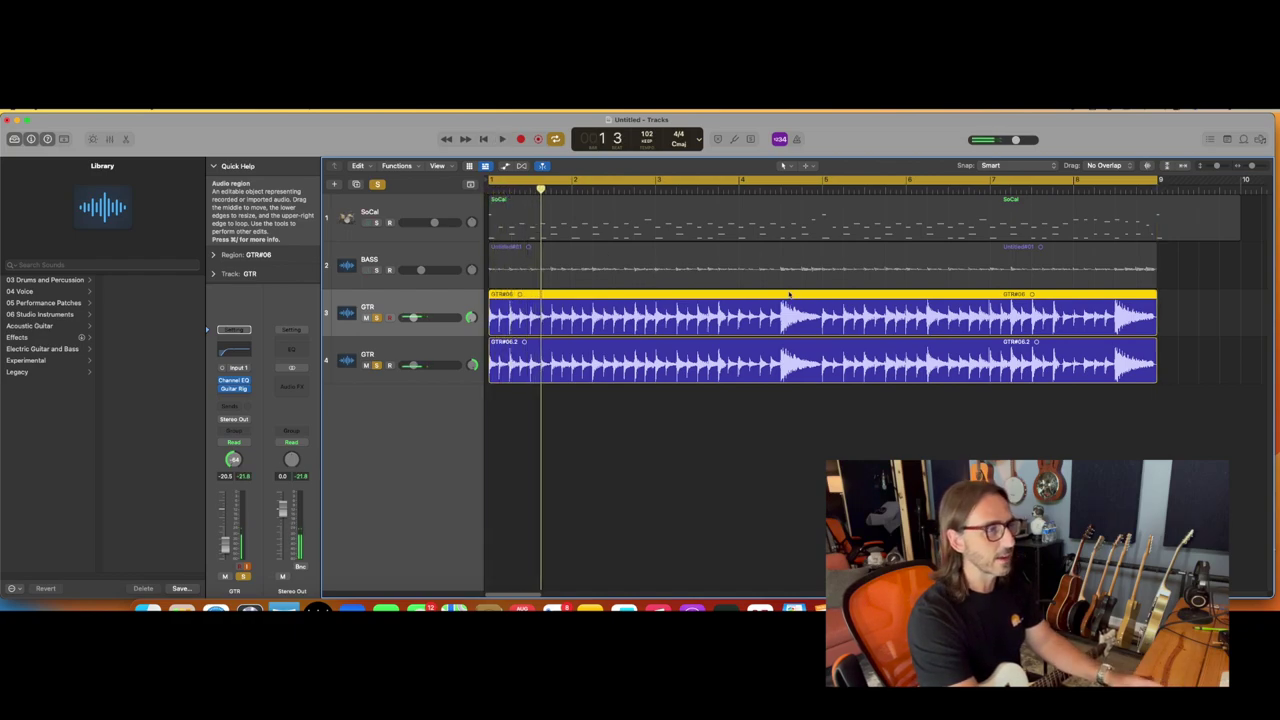
Nudge track 4's region slightly later, audition the double, then undo to remove the copy
left_click(1251, 167)
left_click(1251, 167)
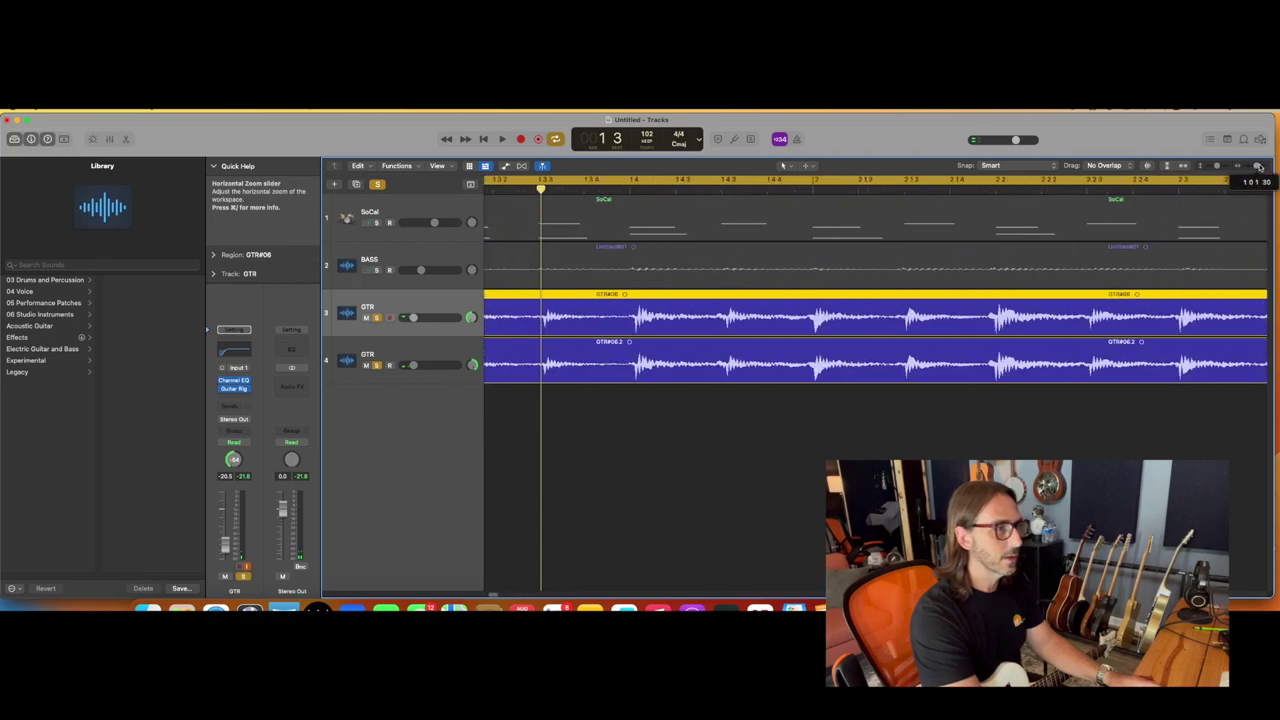
left_click(505, 142)
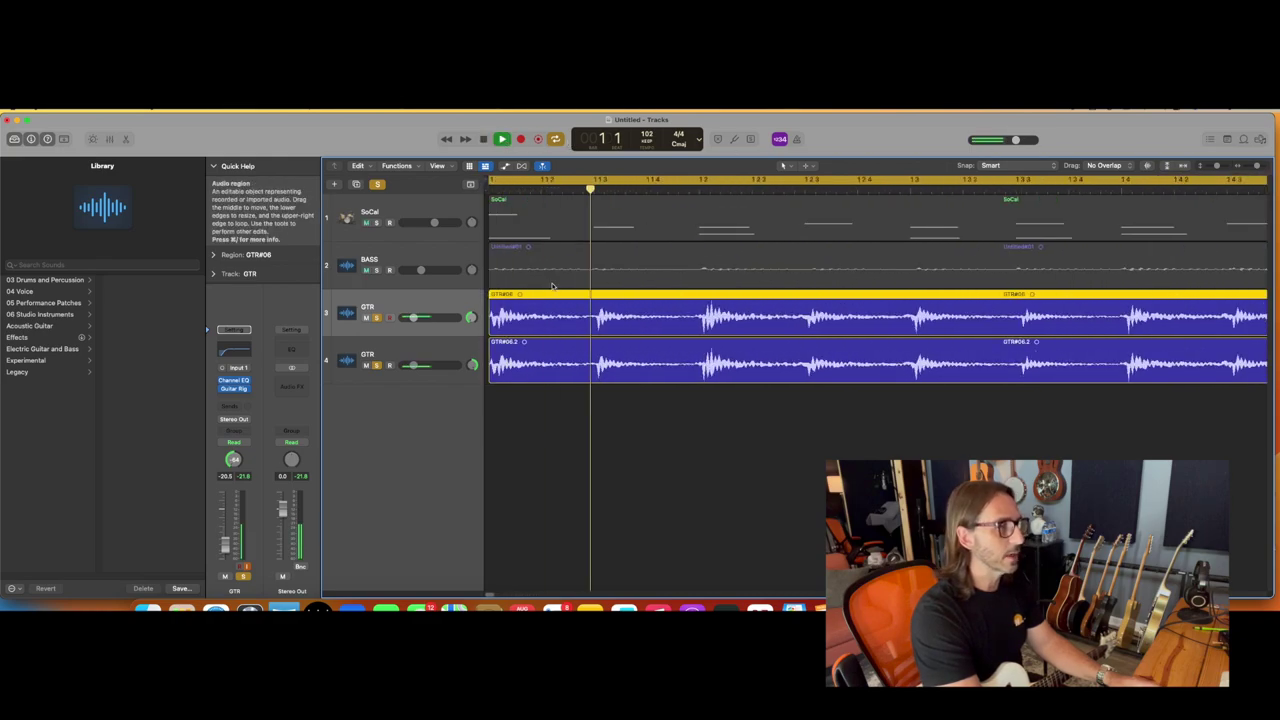
left_click_drag(530, 355, 545, 351)
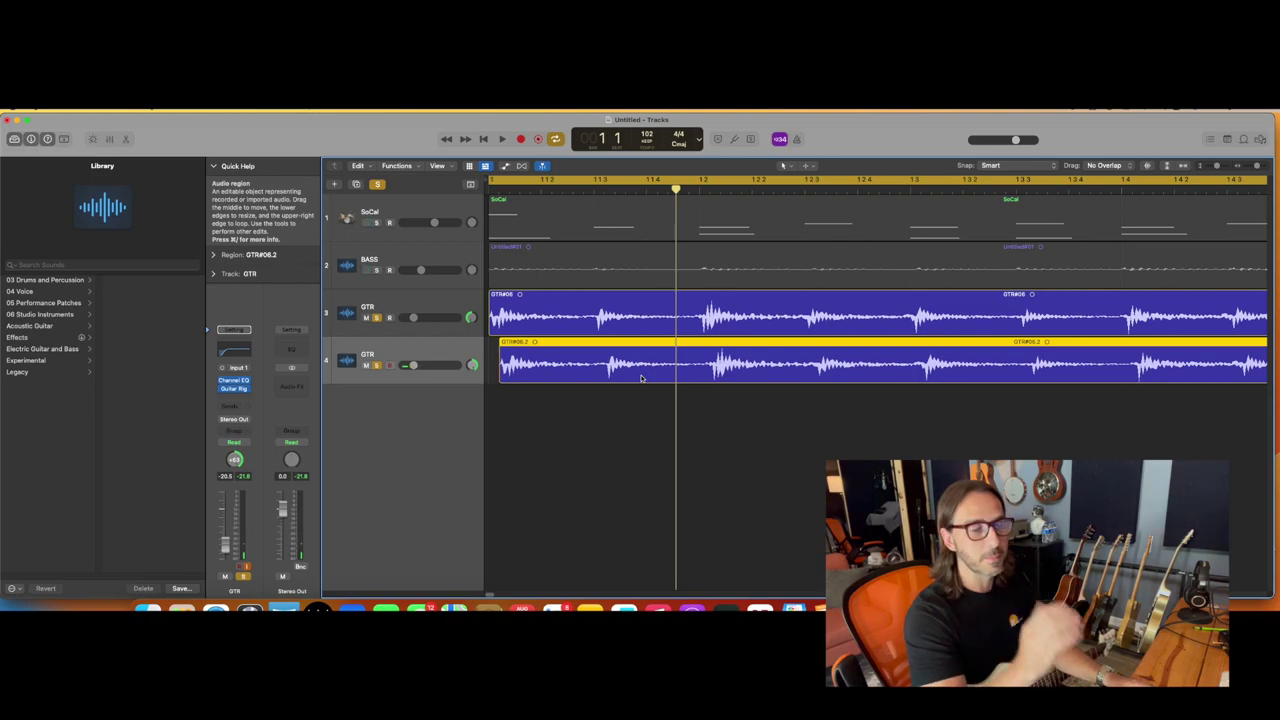
key("space")
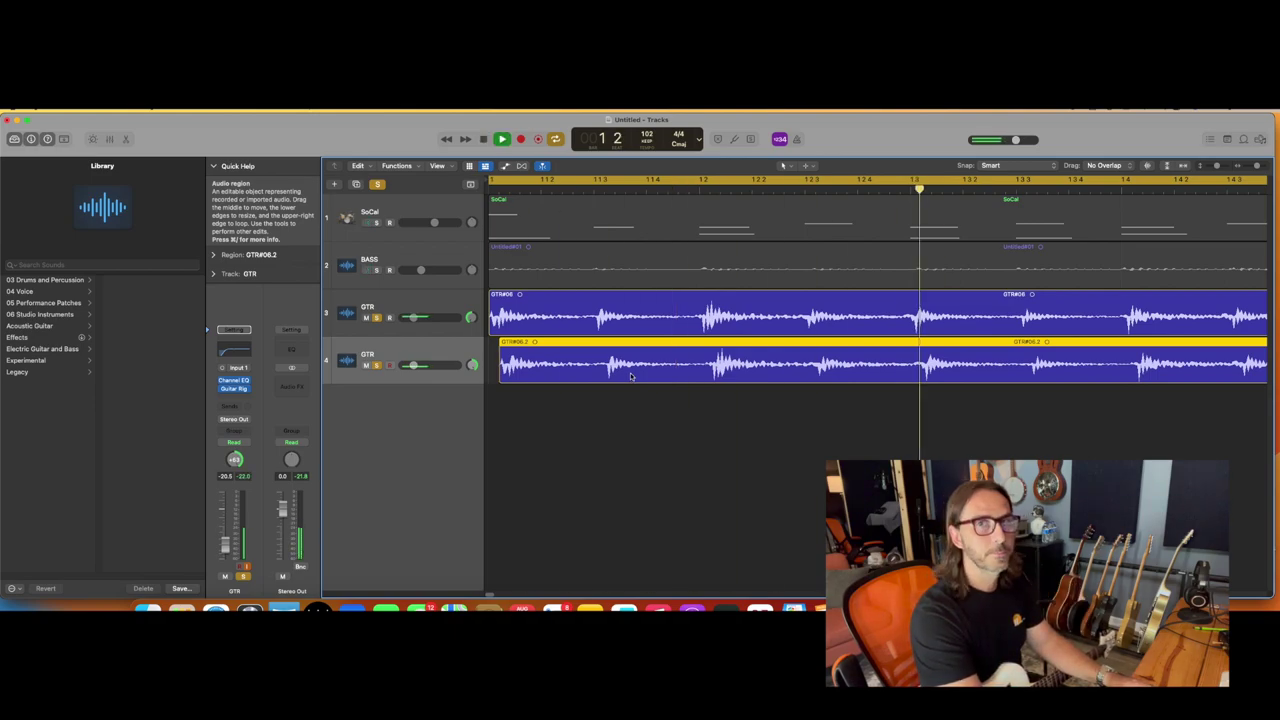
key("space")
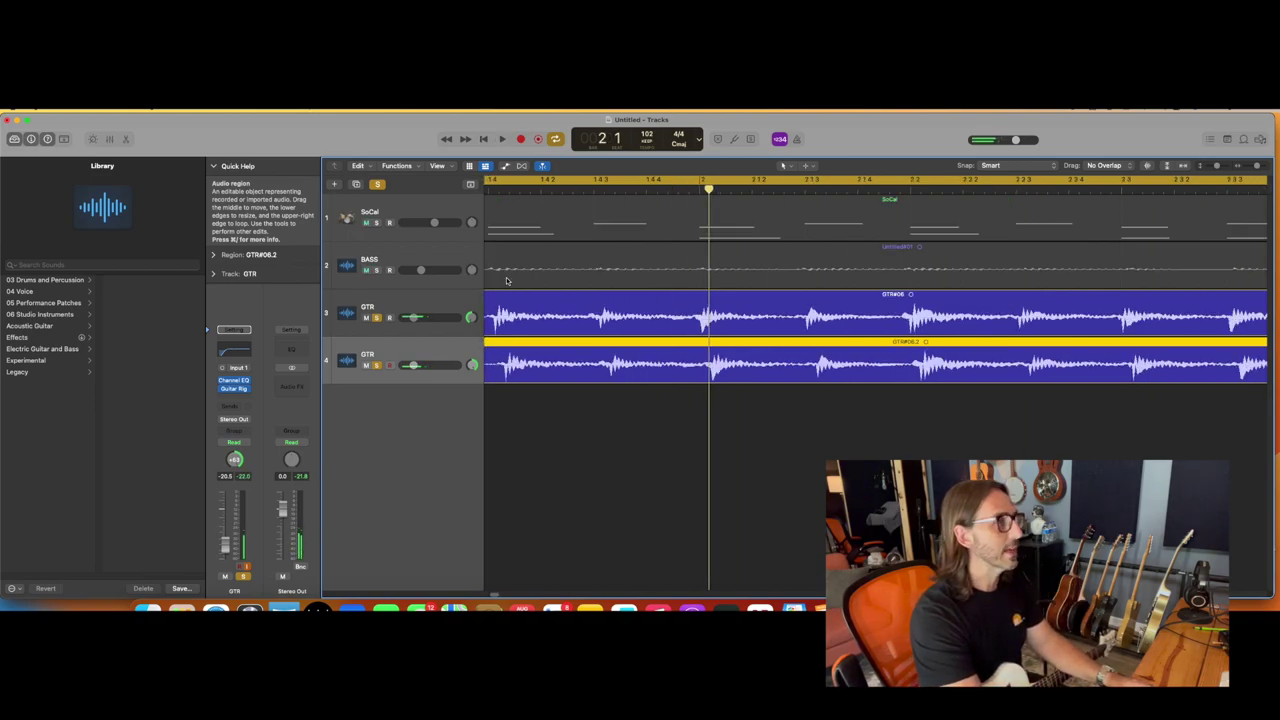
left_click(485, 139)
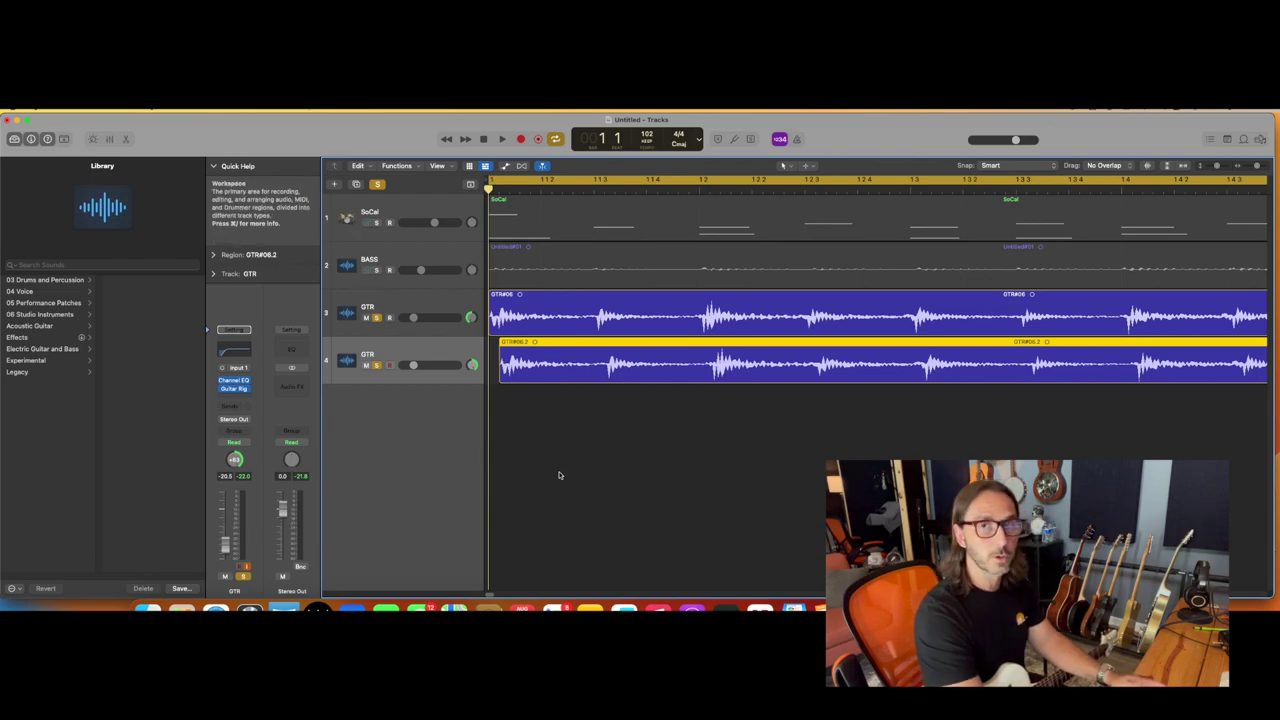
key("super+z")
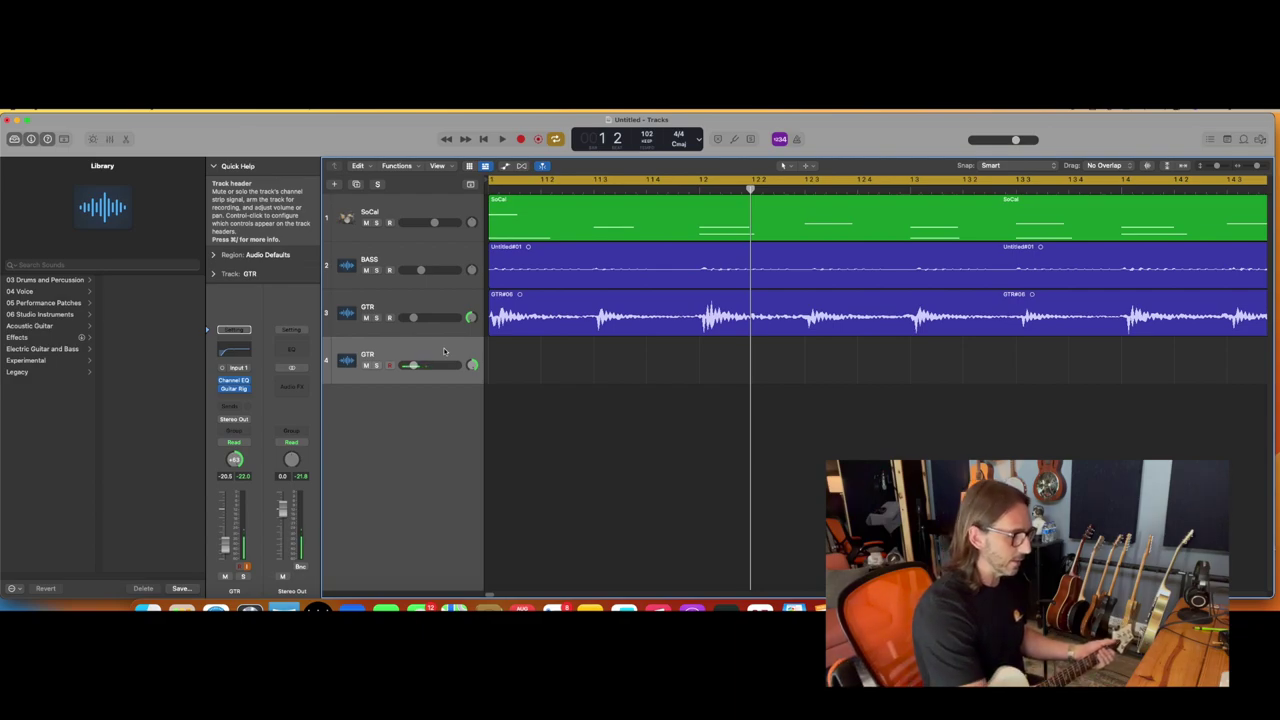
Record a fresh GTR#01 take on track 4 and solo tracks 3 and 4
key("r")
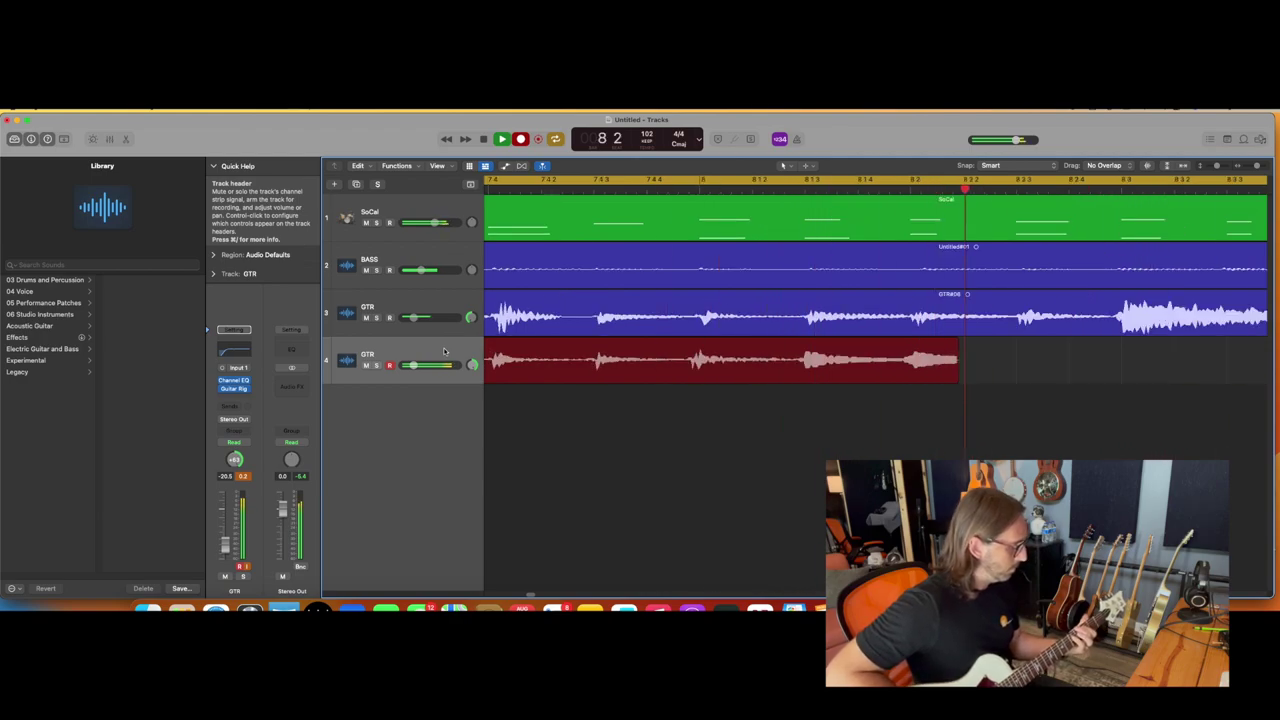
key("space")
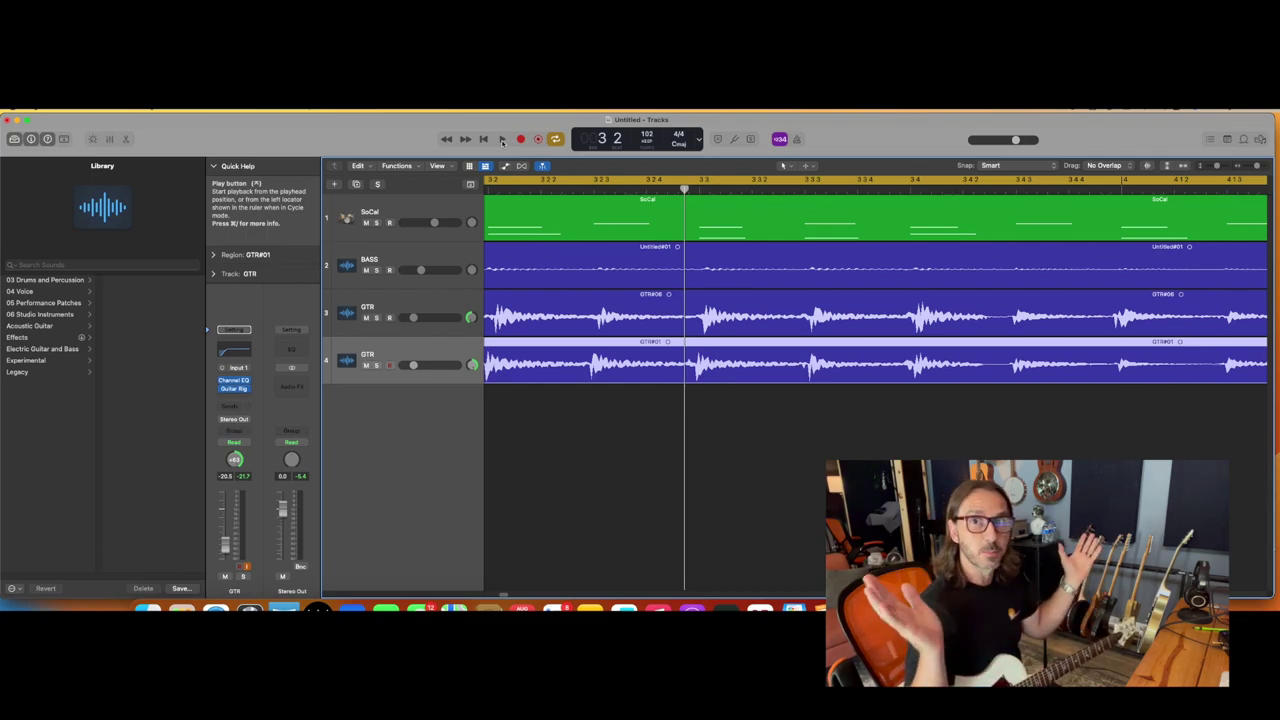
left_click(377, 317)
left_click(377, 365)
Play both soloed guitars from bar 1, unsolo, and duplicate the track as track 5
key("Return")
key("space")
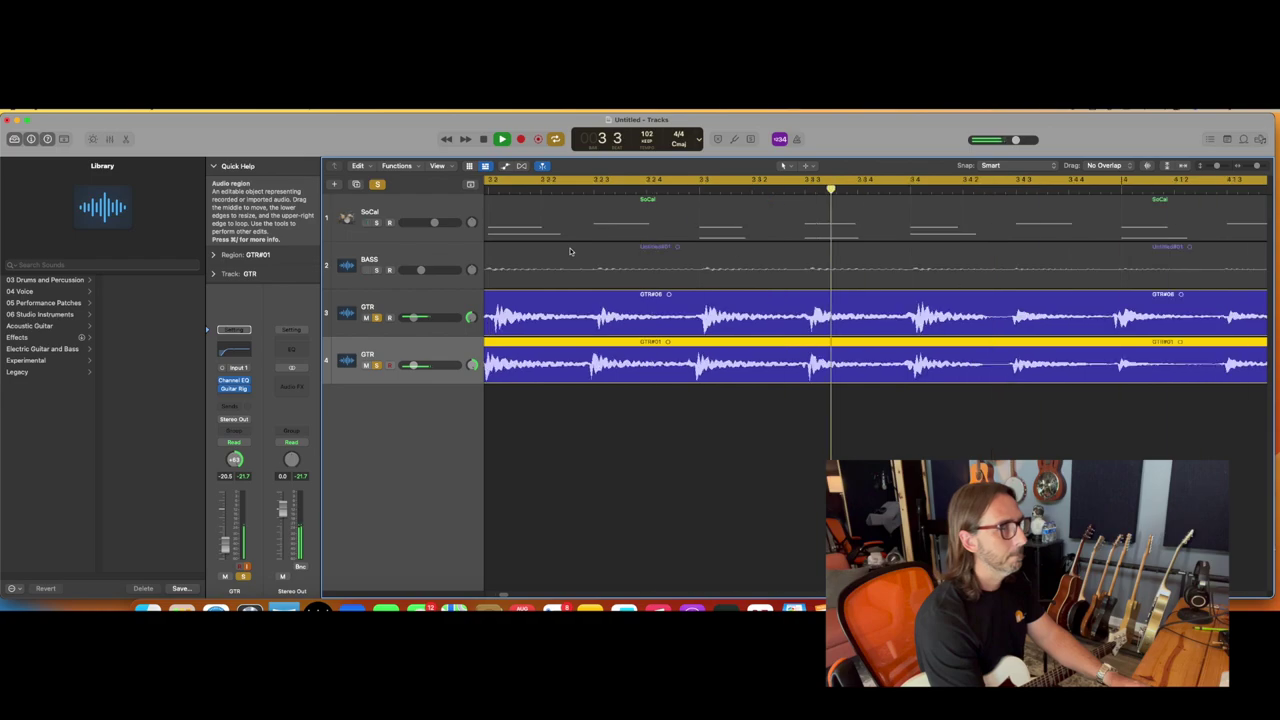
key("space")
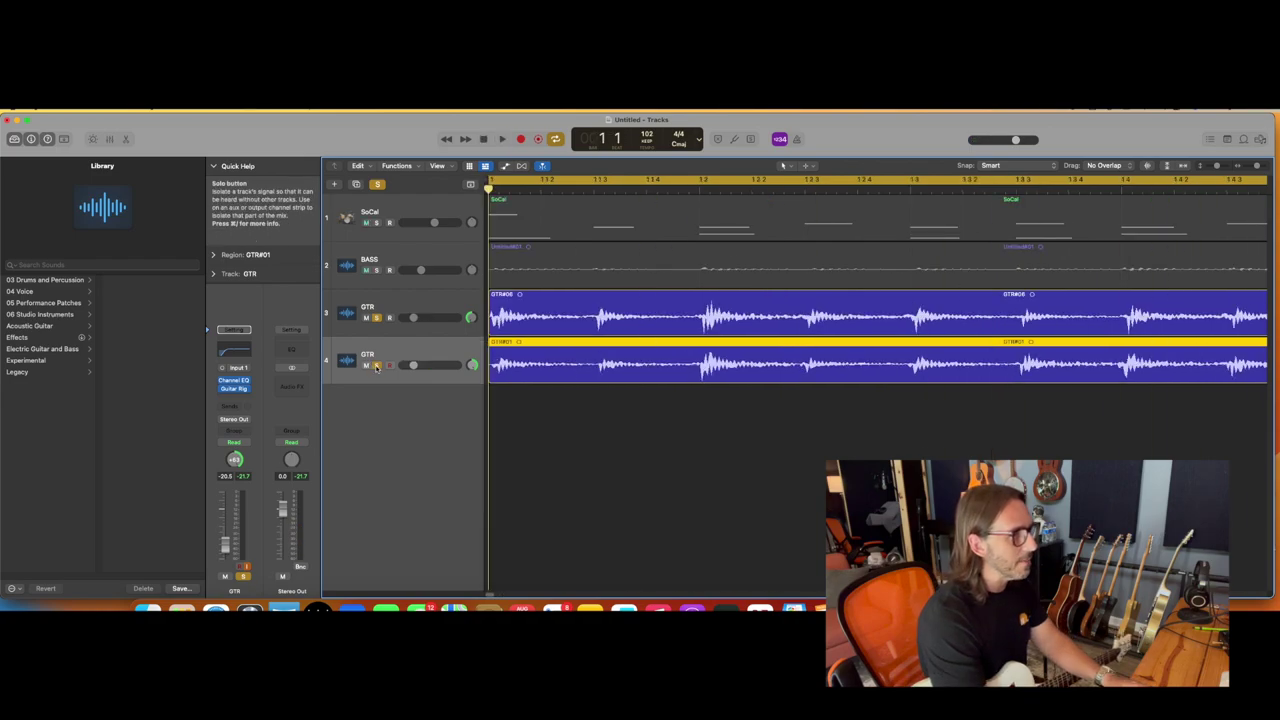
left_click(376, 366)
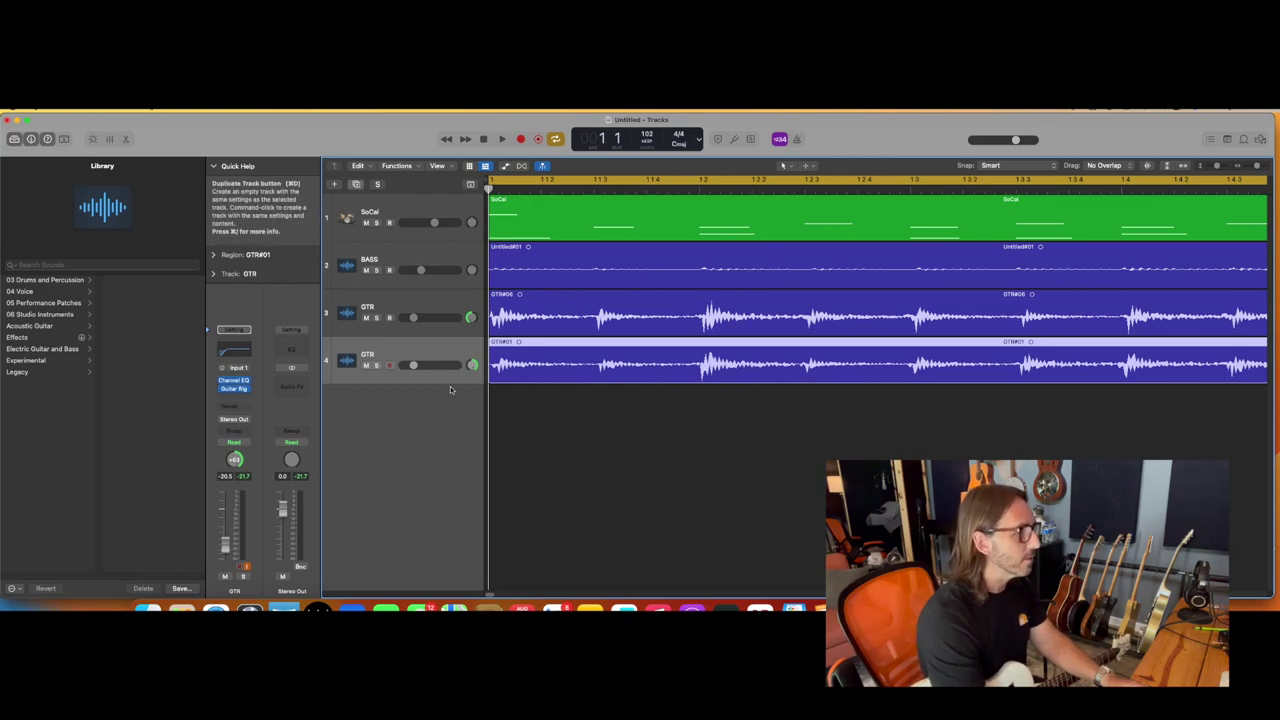
key("super+d")
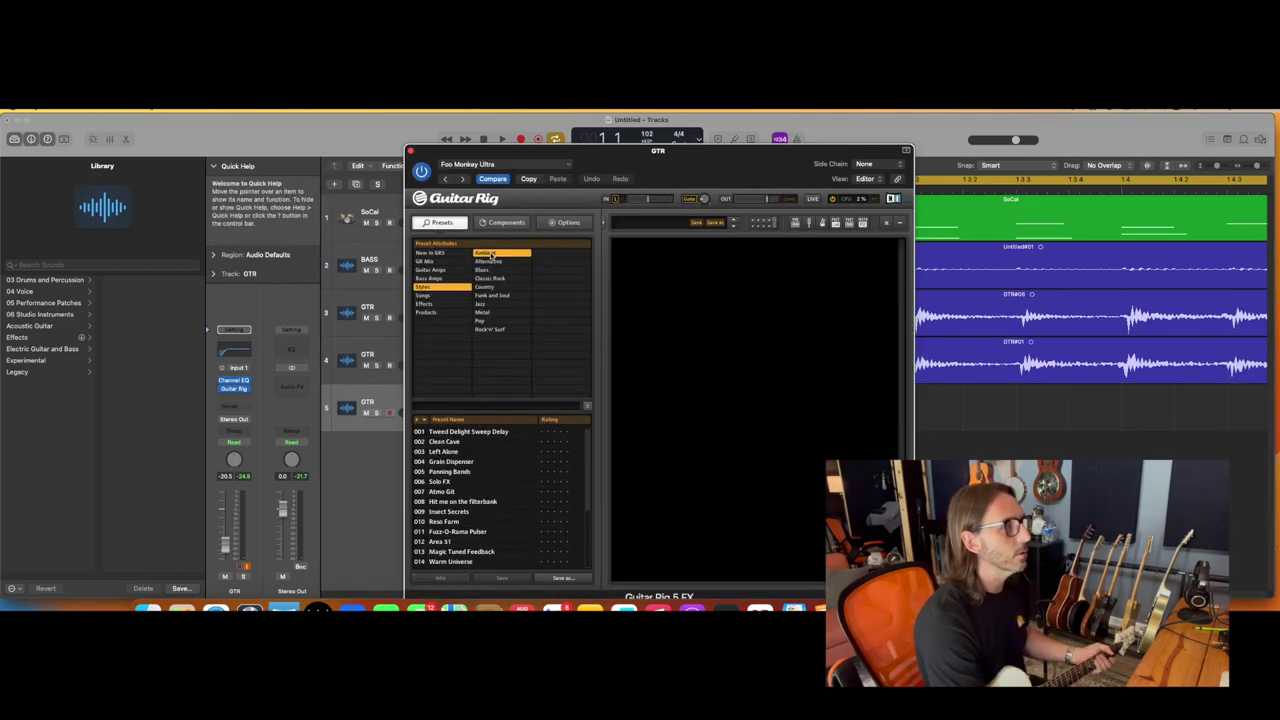
Load the 002 Clean Cave ambient preset in track 5's Guitar Rig and select Twang Reverb
left_click(446, 443)
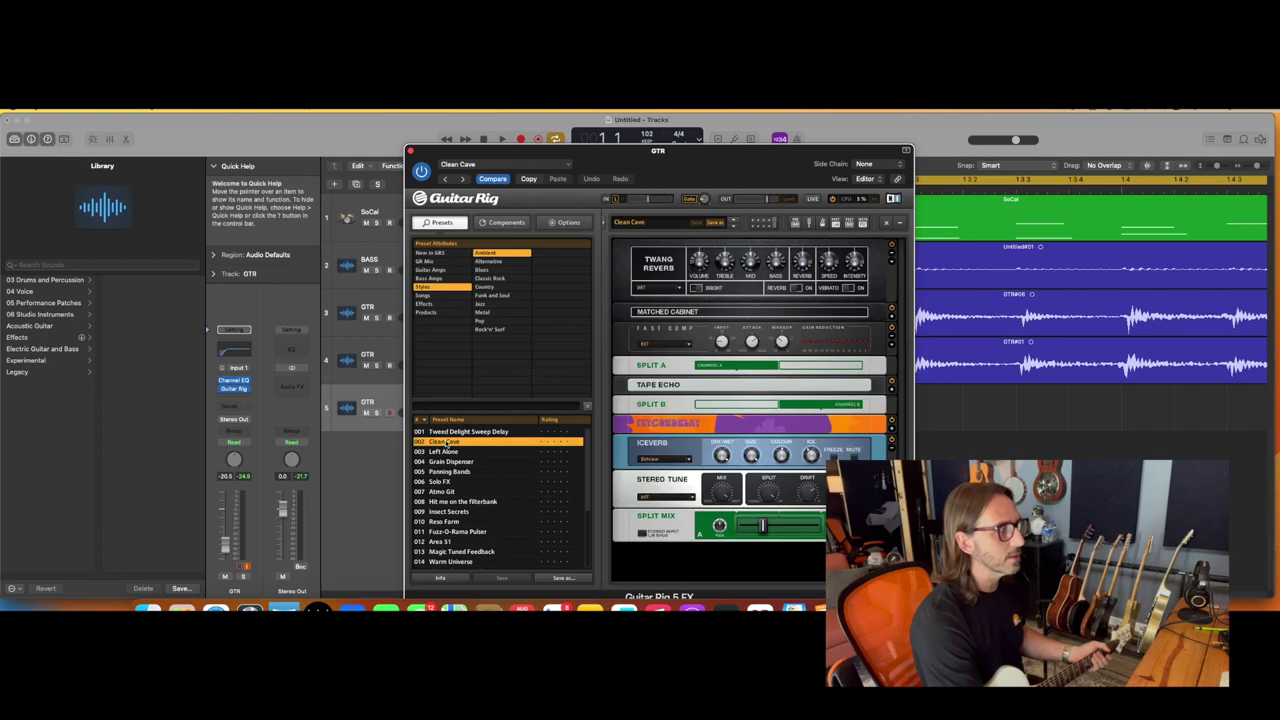
left_click(893, 385)
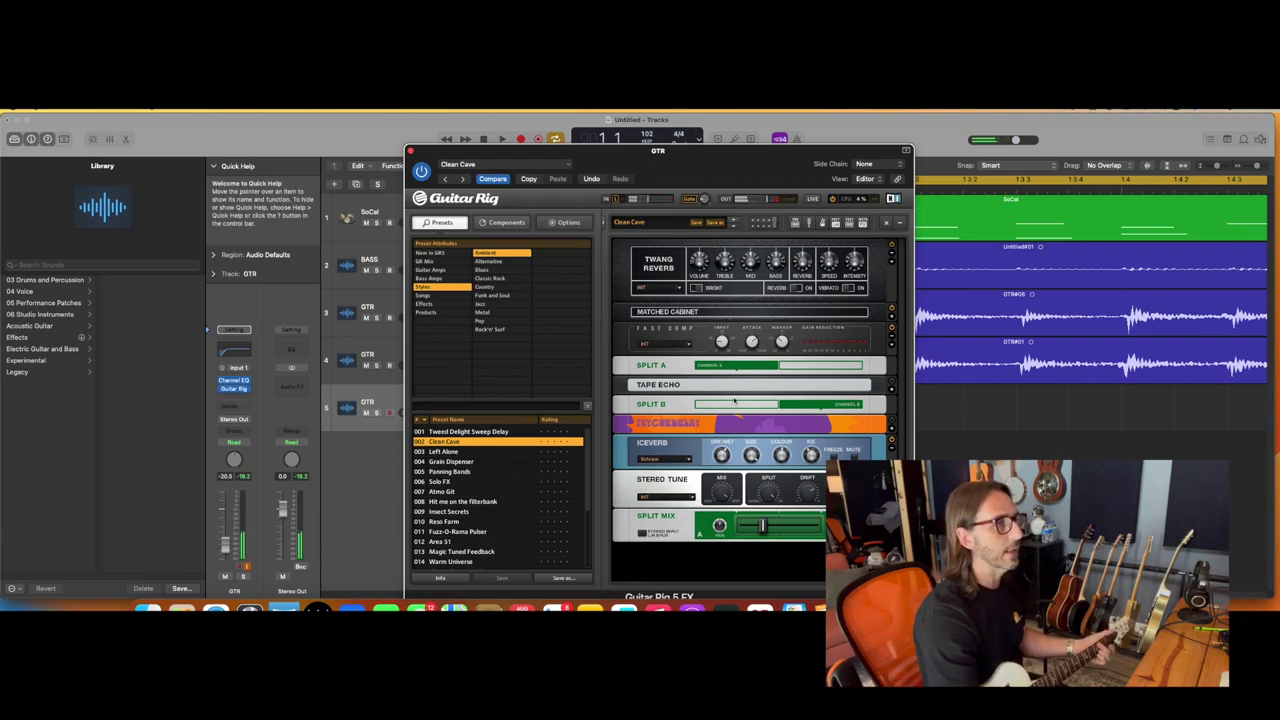
left_click(877, 261)
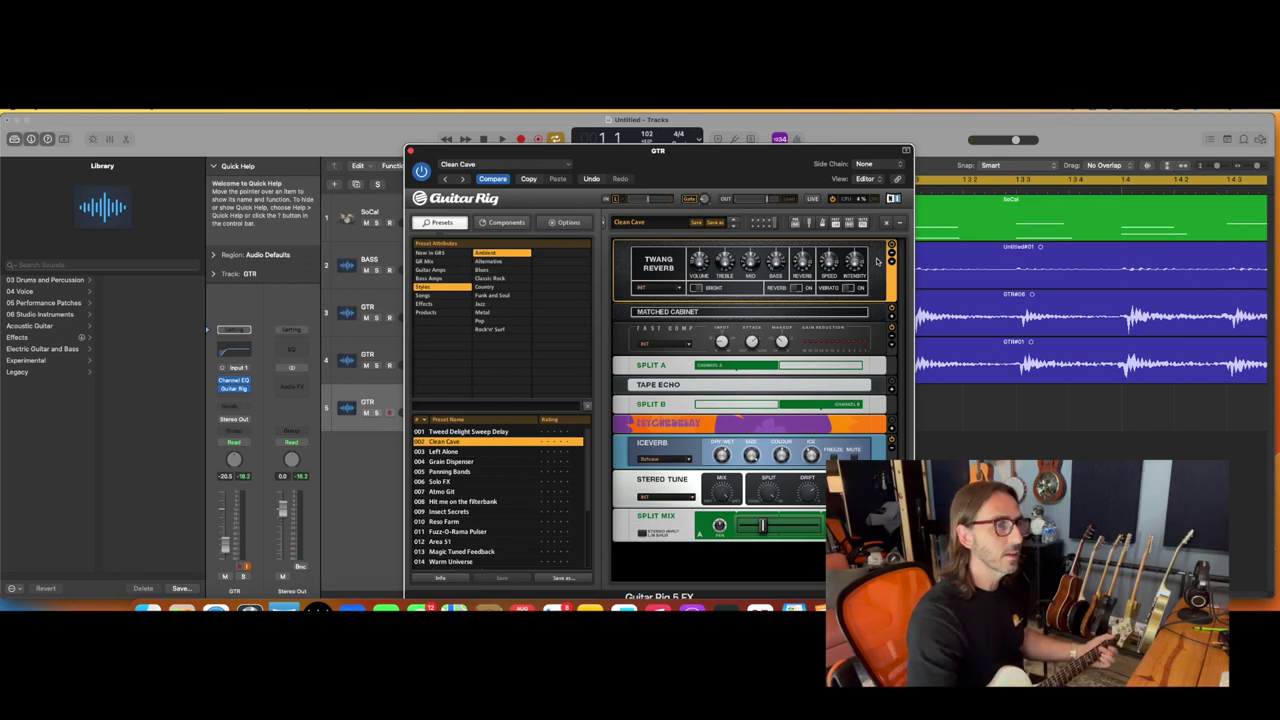
right_click(885, 252)
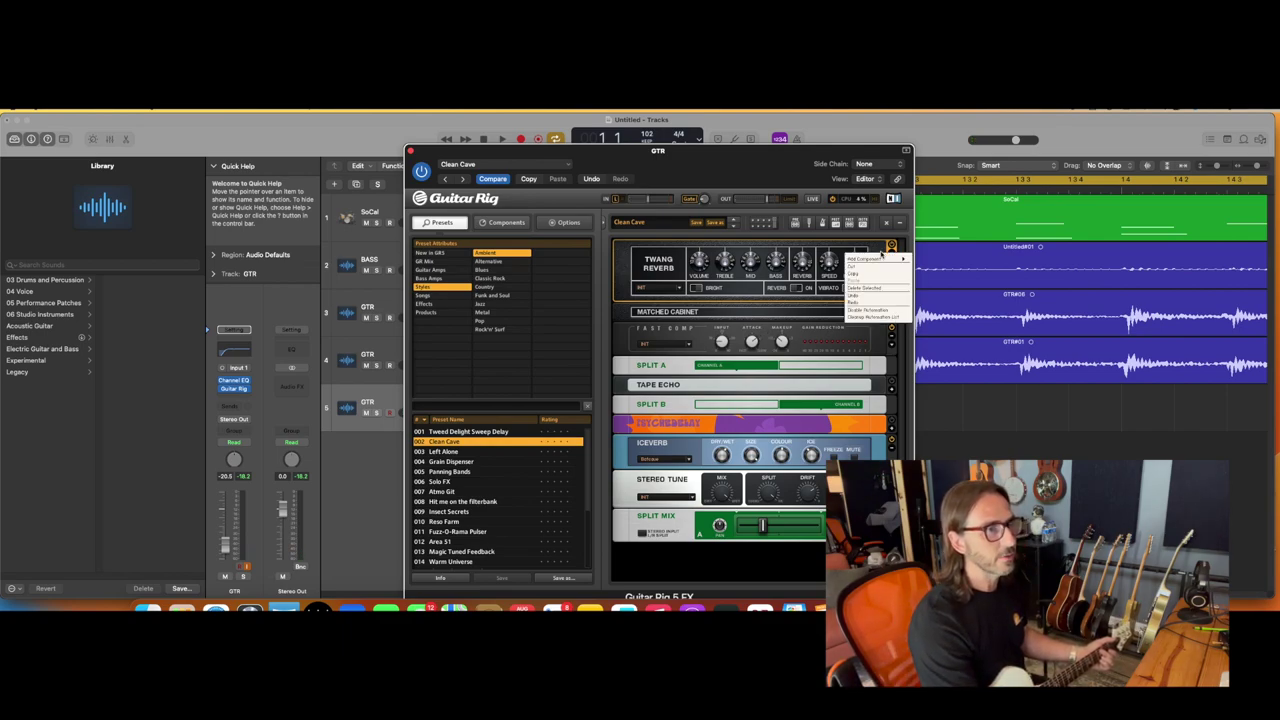
mouse_move(870, 259)
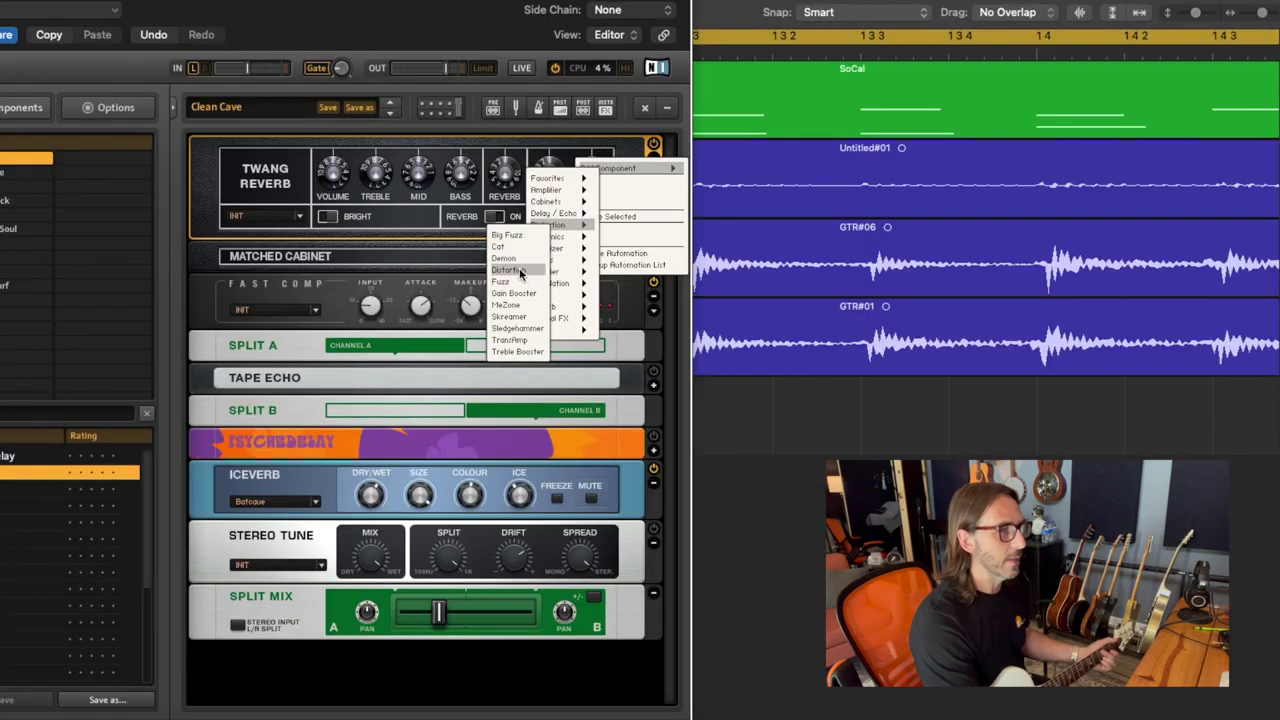
Add a Gain Booster above Twang Reverb in the Clean Cave rack and raise its Boost
left_click(848, 318)
left_click_drag(586, 277, 583, 167)
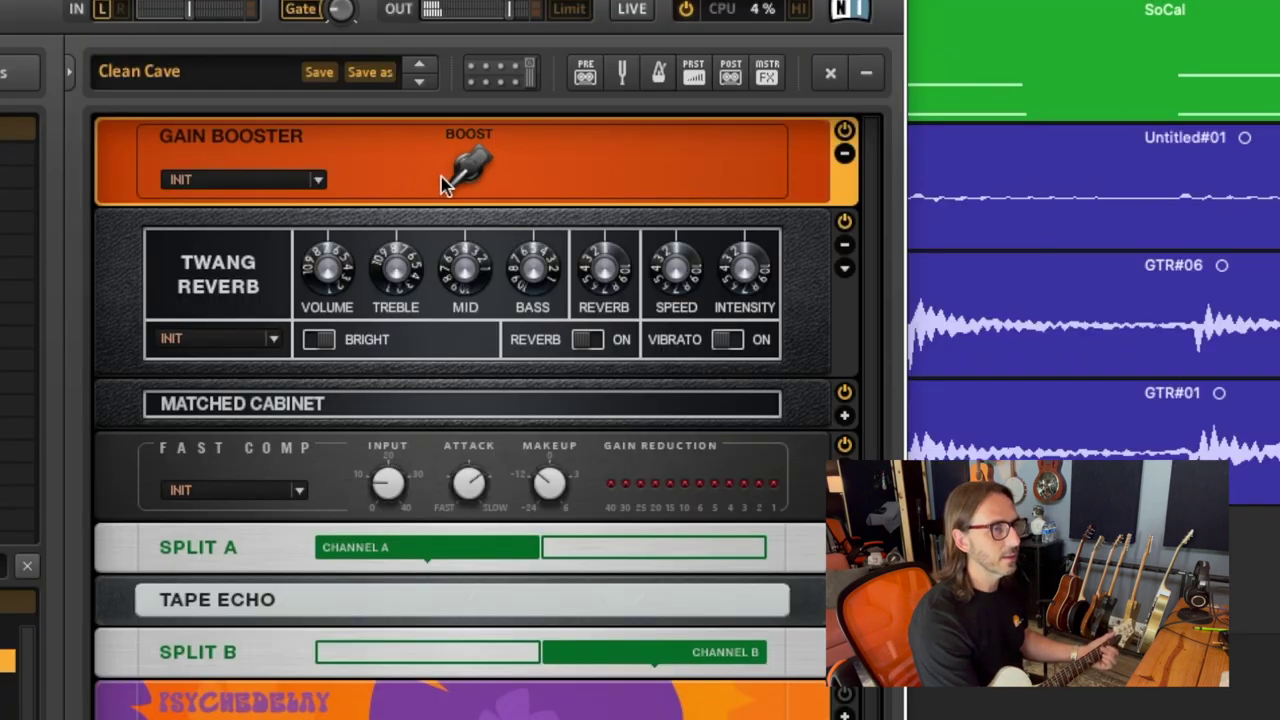
left_click_drag(469, 170, 457, 130)
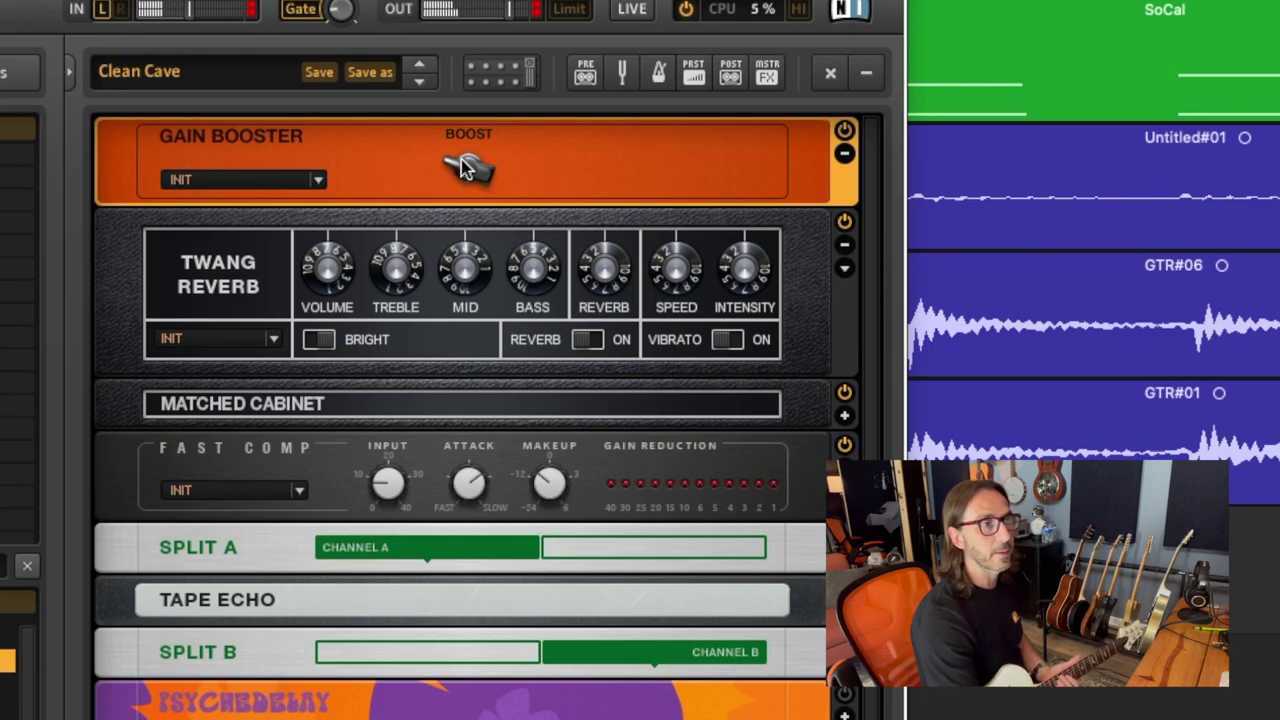
left_click_drag(463, 167, 462, 118)
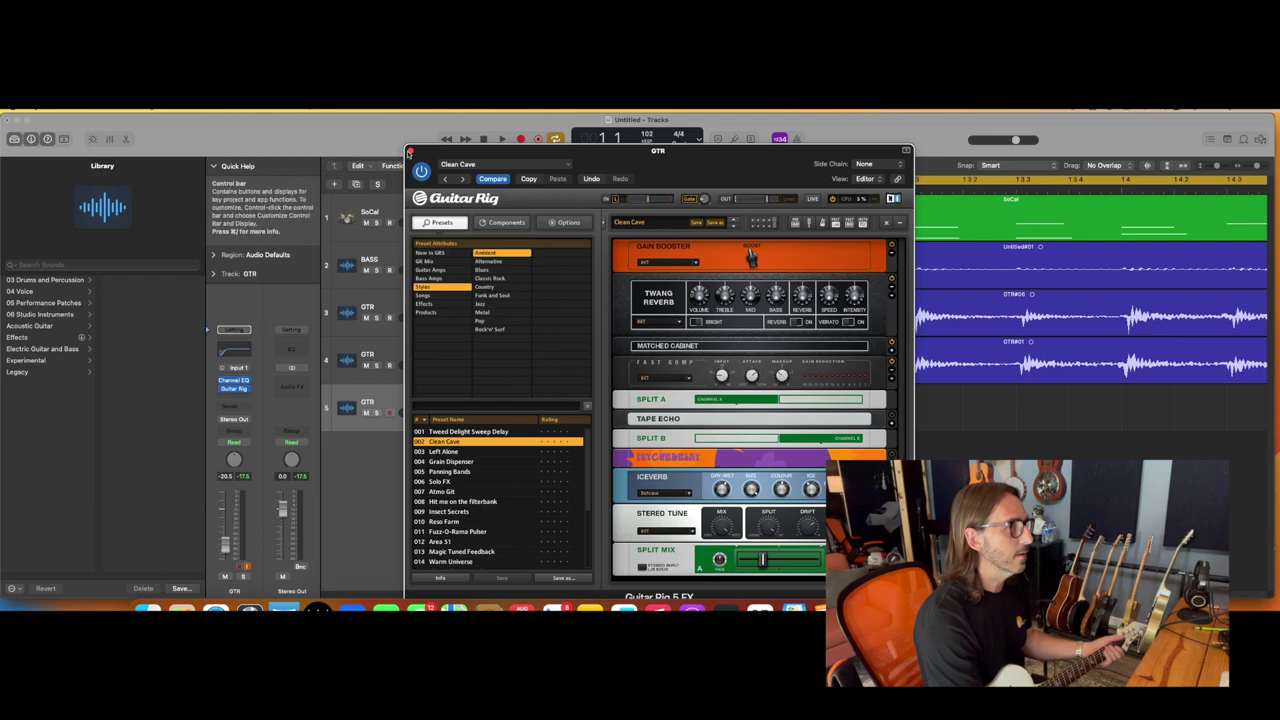
Close Guitar Rig and insert a stereo Stereo Delay after it on track 5
left_click(411, 151)
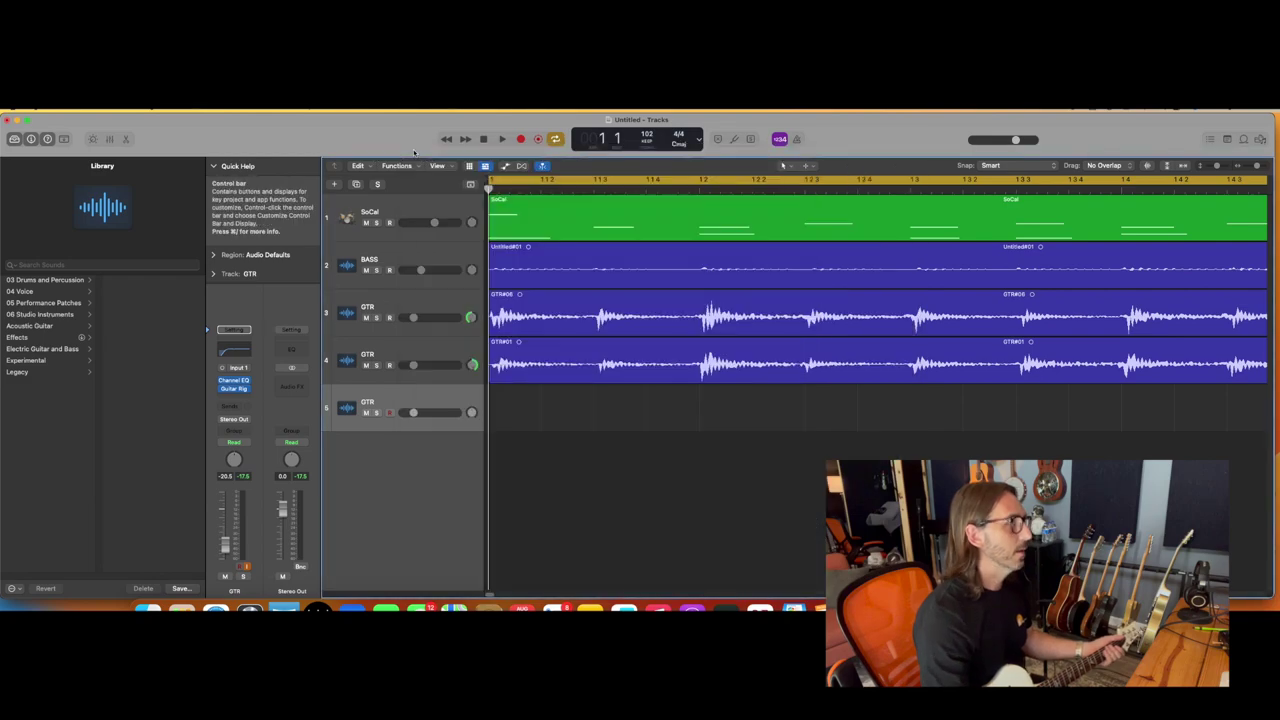
left_click(240, 392)
mouse_move(265, 454)
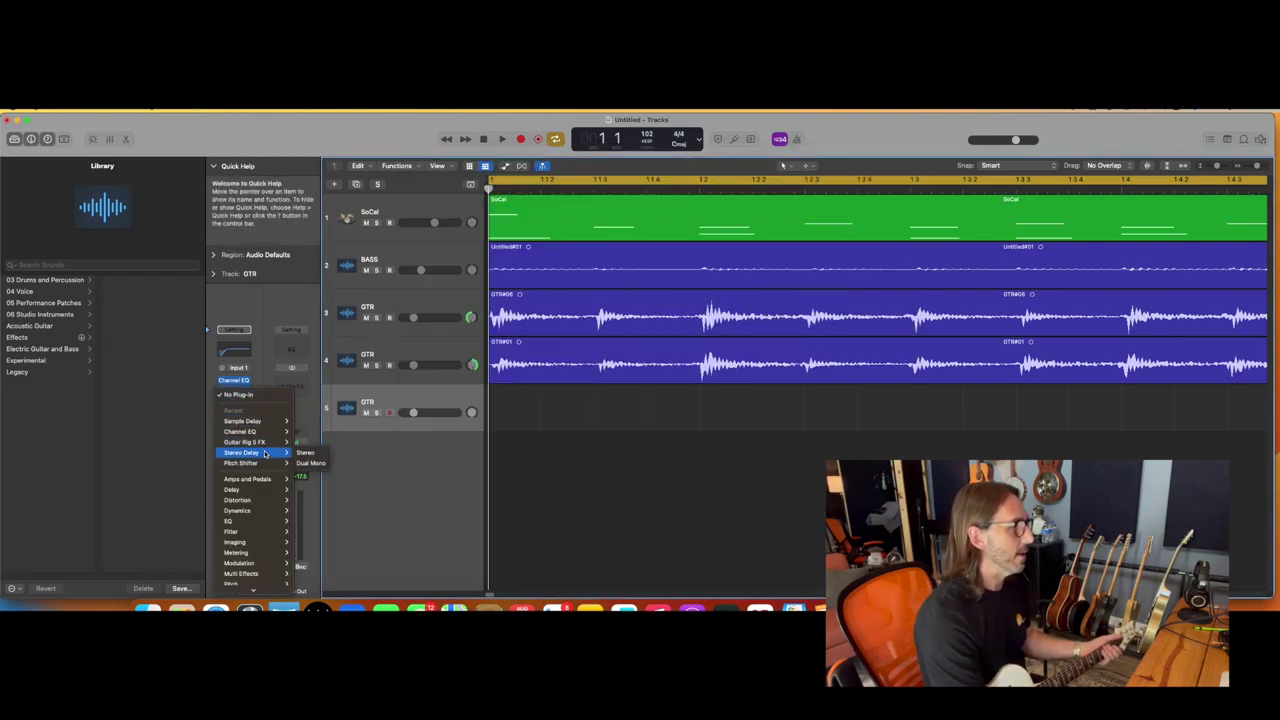
left_click(305, 452)
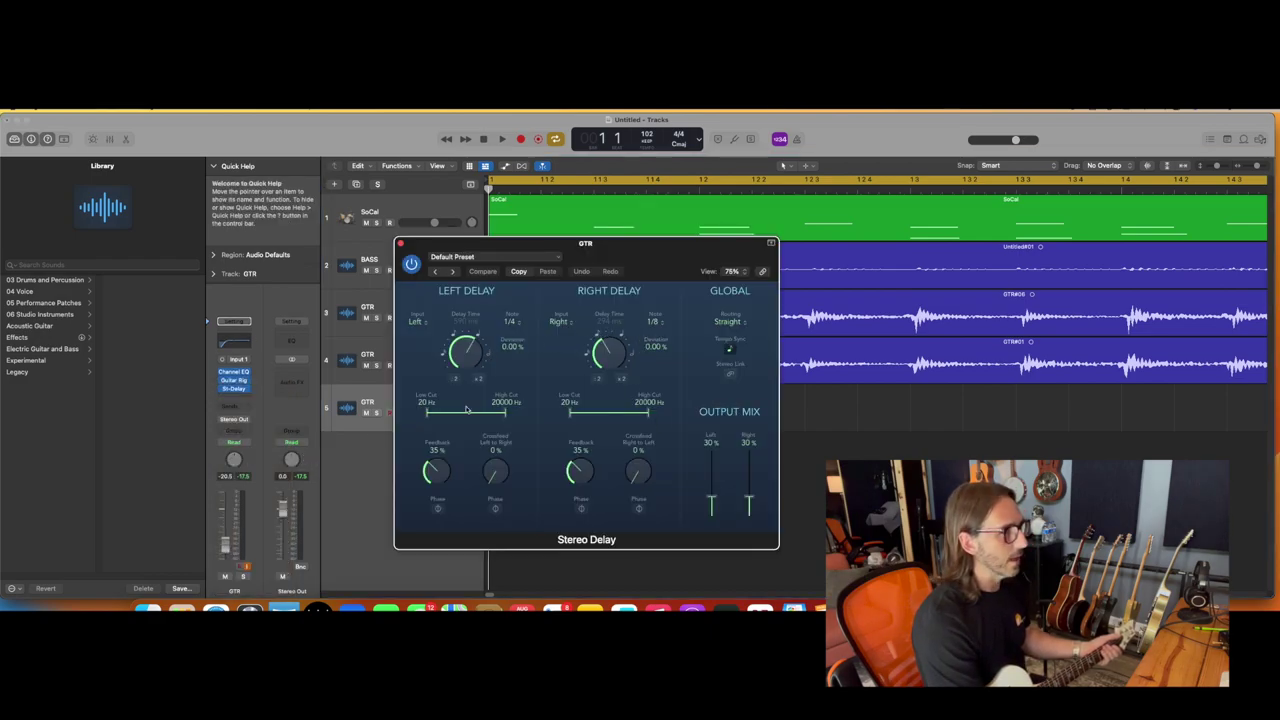
Set left filter 550–7000 Hz, right low cut 200 Hz, mix 37%/47%, and raise right feedback
left_click_drag(430, 414, 458, 416)
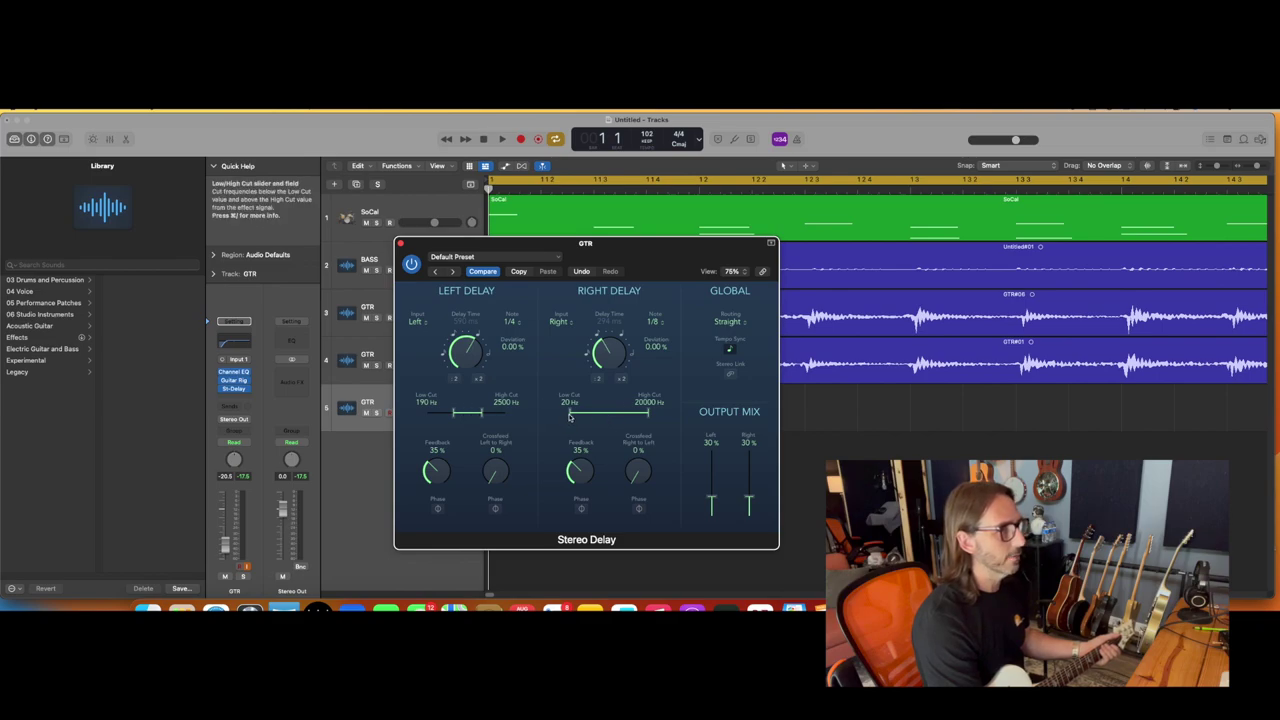
left_click_drag(567, 418, 607, 418)
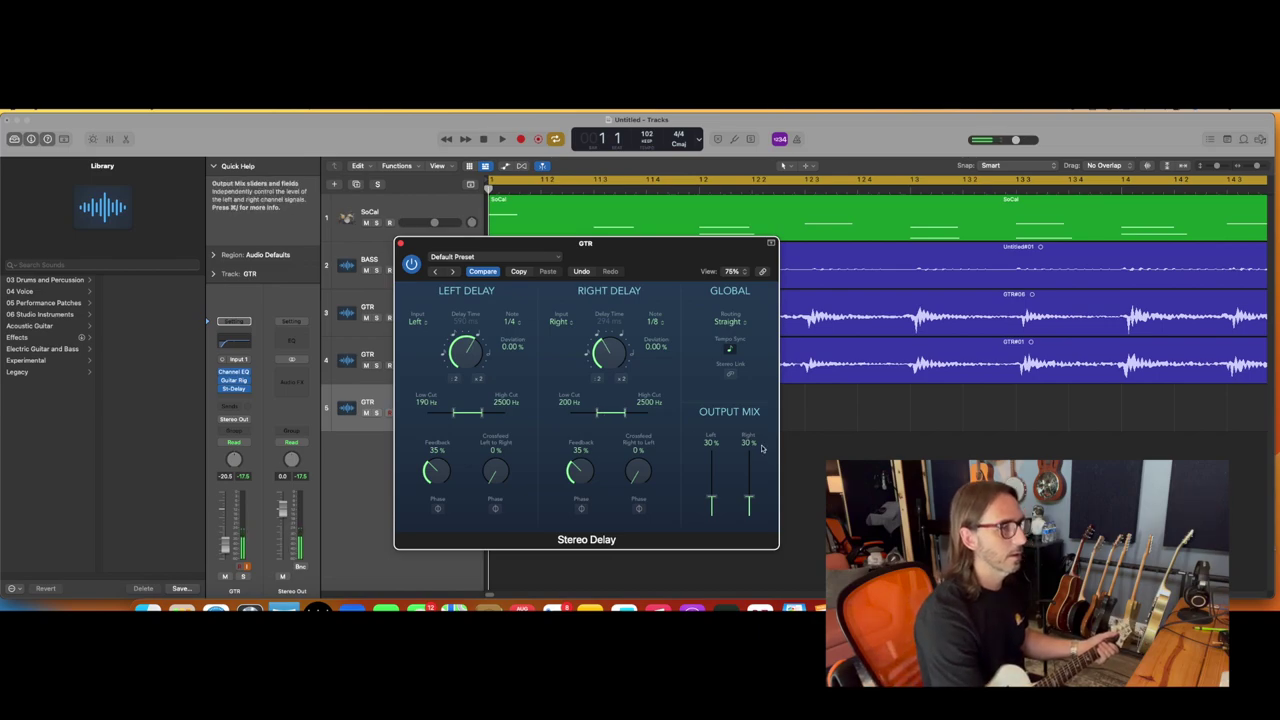
left_click_drag(749, 500, 749, 493)
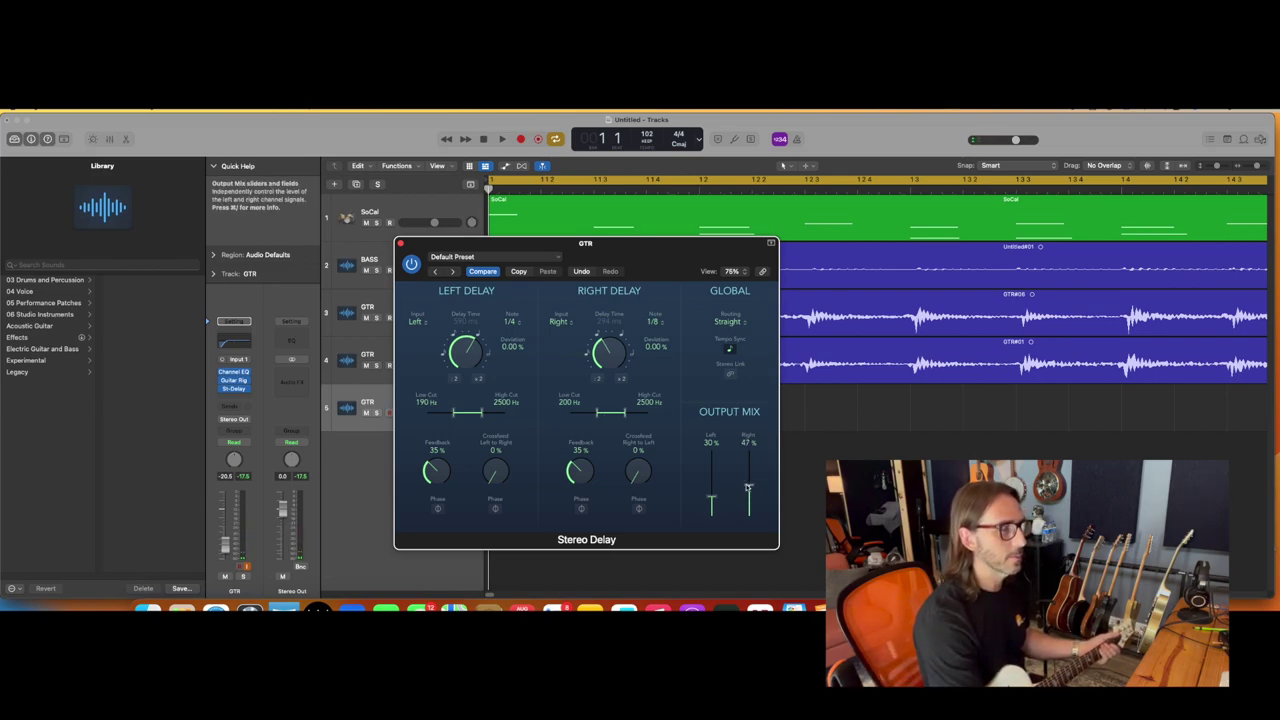
left_click_drag(712, 502, 713, 494)
left_click_drag(587, 478, 585, 457)
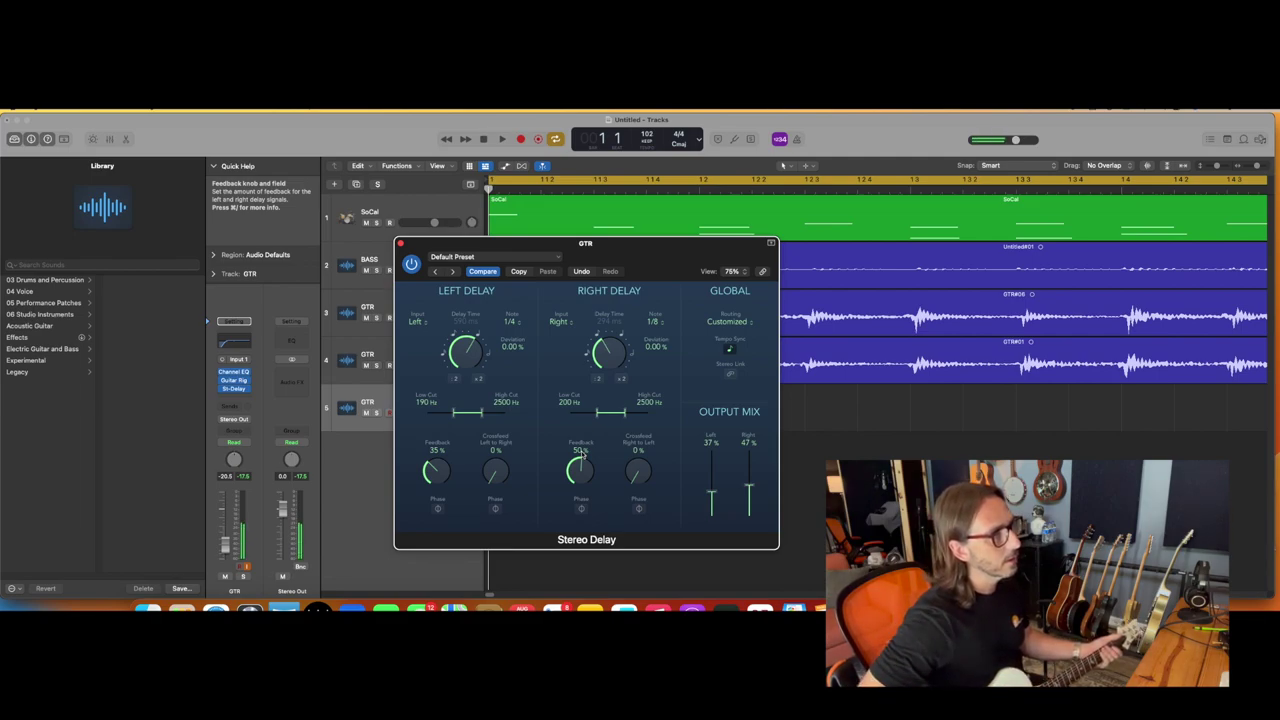
left_click(400, 243)
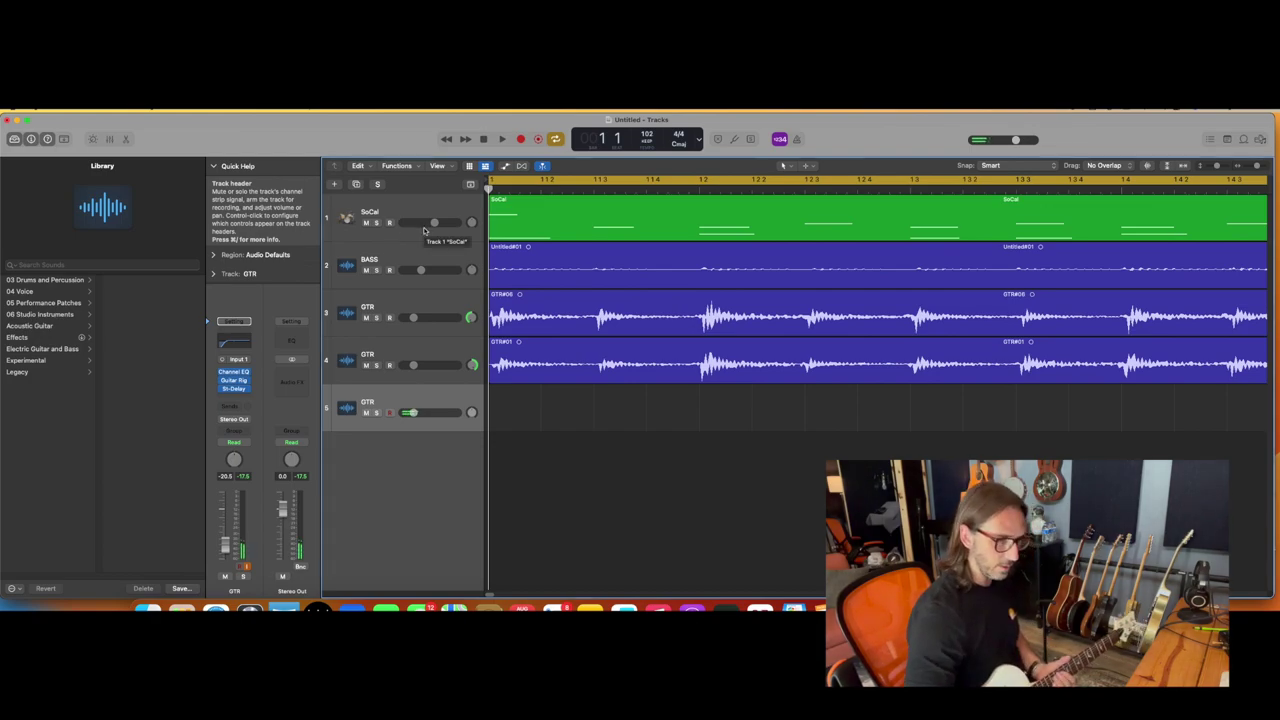
Record a new guitar take from the start of the song
left_click(520, 139)
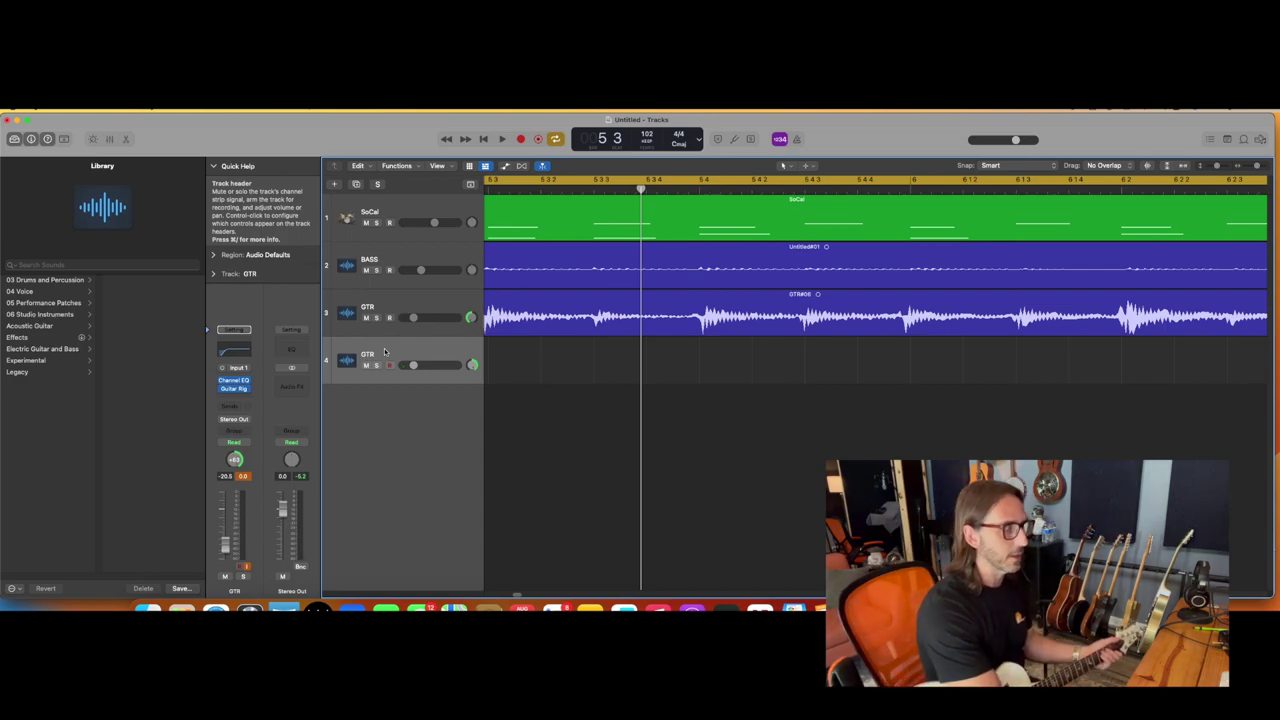
Record another guitar take, GTR#11, on the armed fourth track with R
key("r")
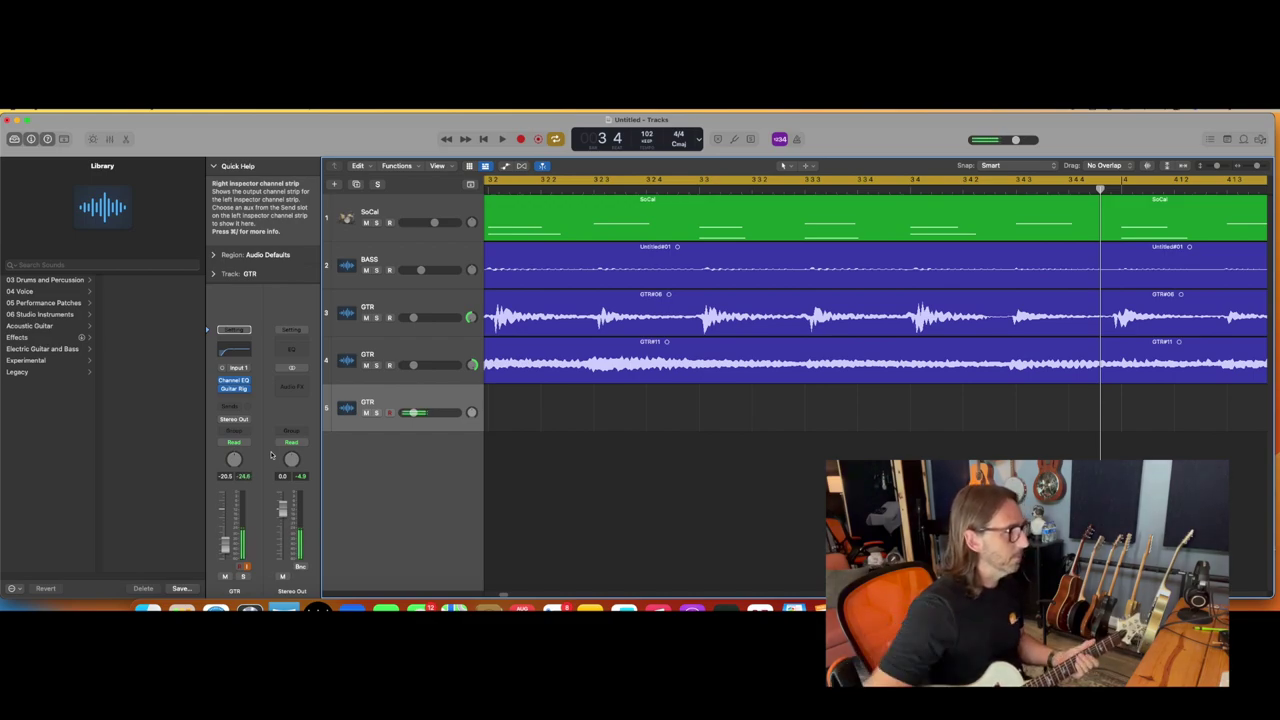
Insert a stereo Stereo Delay on track 5 with the right delay time at 1/8
left_click(250, 401)
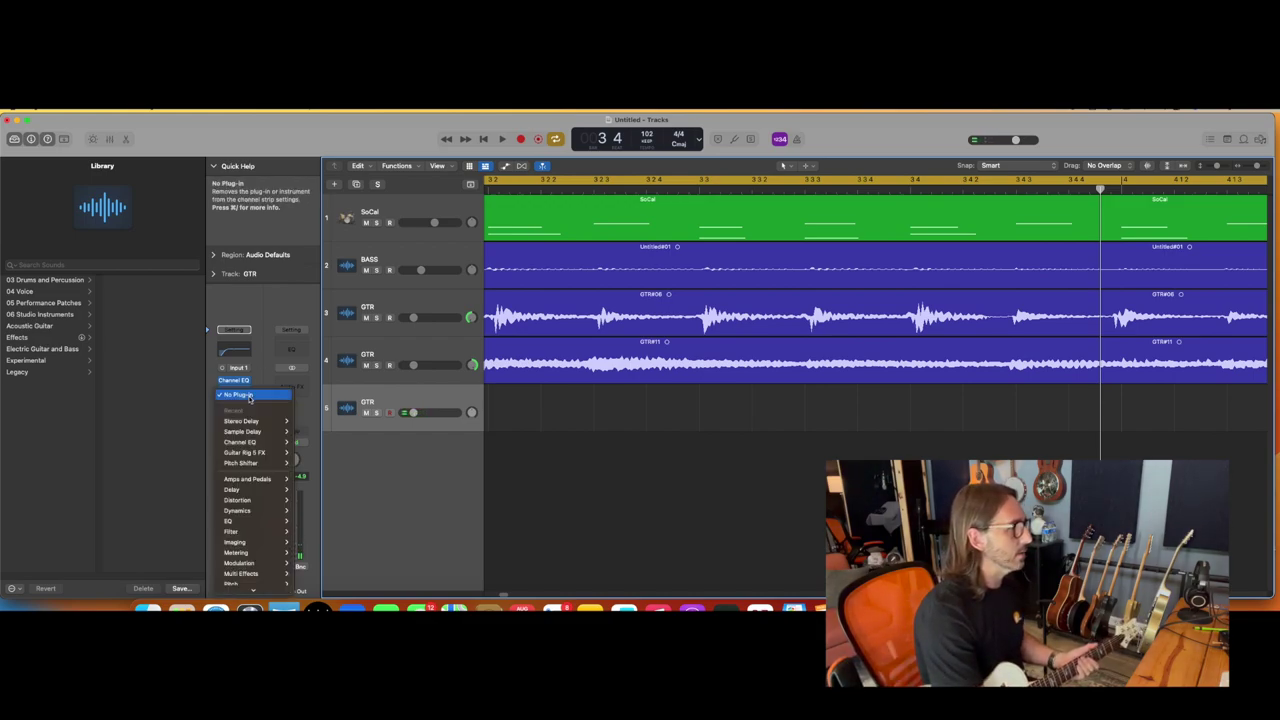
mouse_move(293, 424)
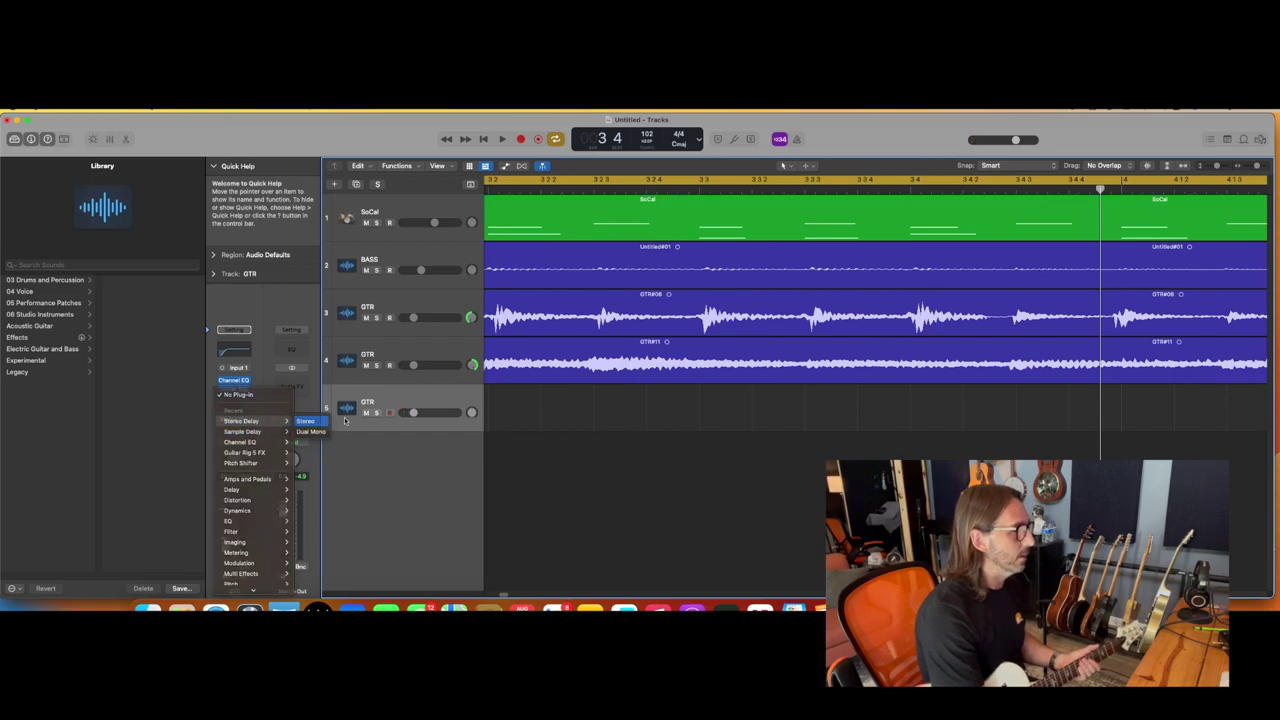
left_click(344, 421)
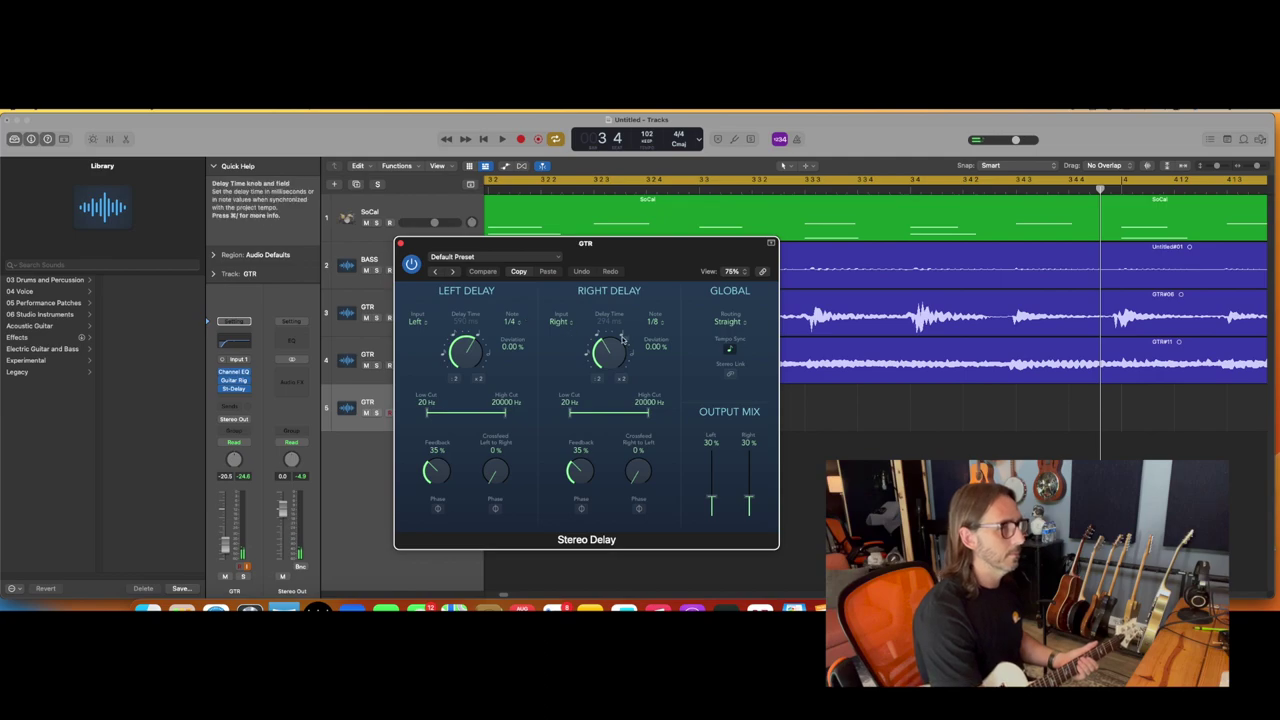
left_click_drag(609, 343, 612, 336)
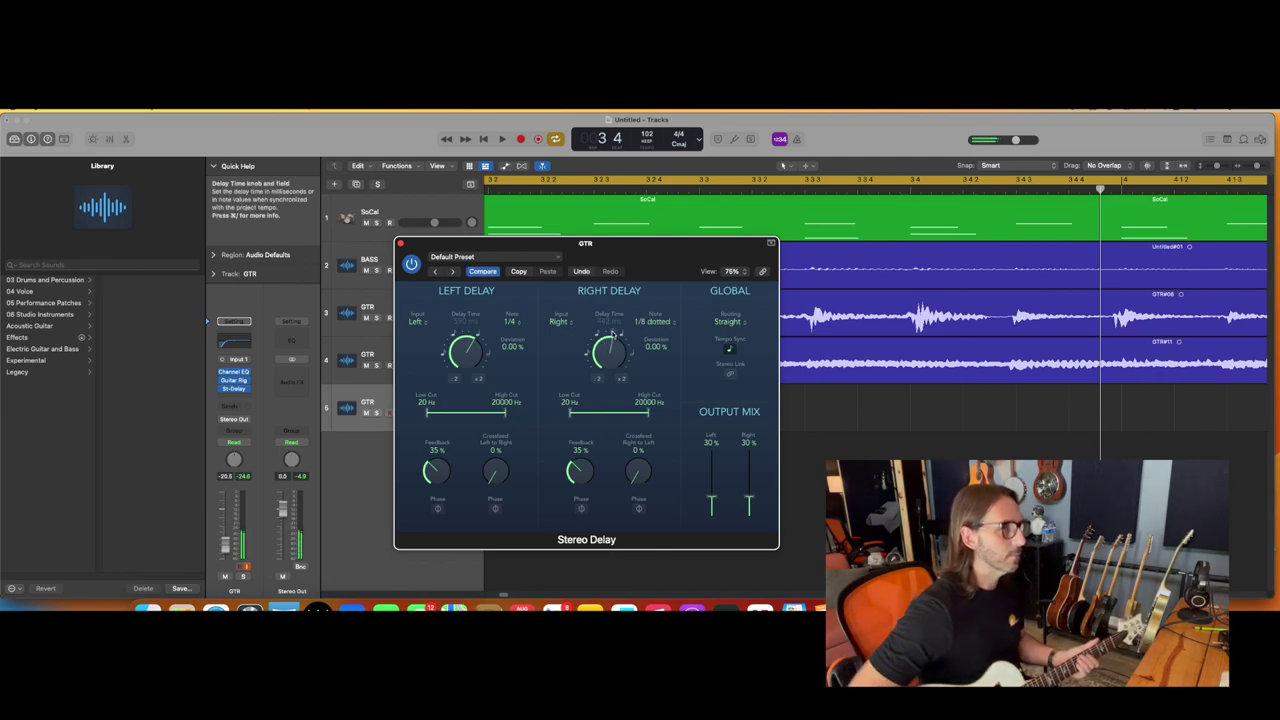
left_click_drag(600, 338, 627, 338)
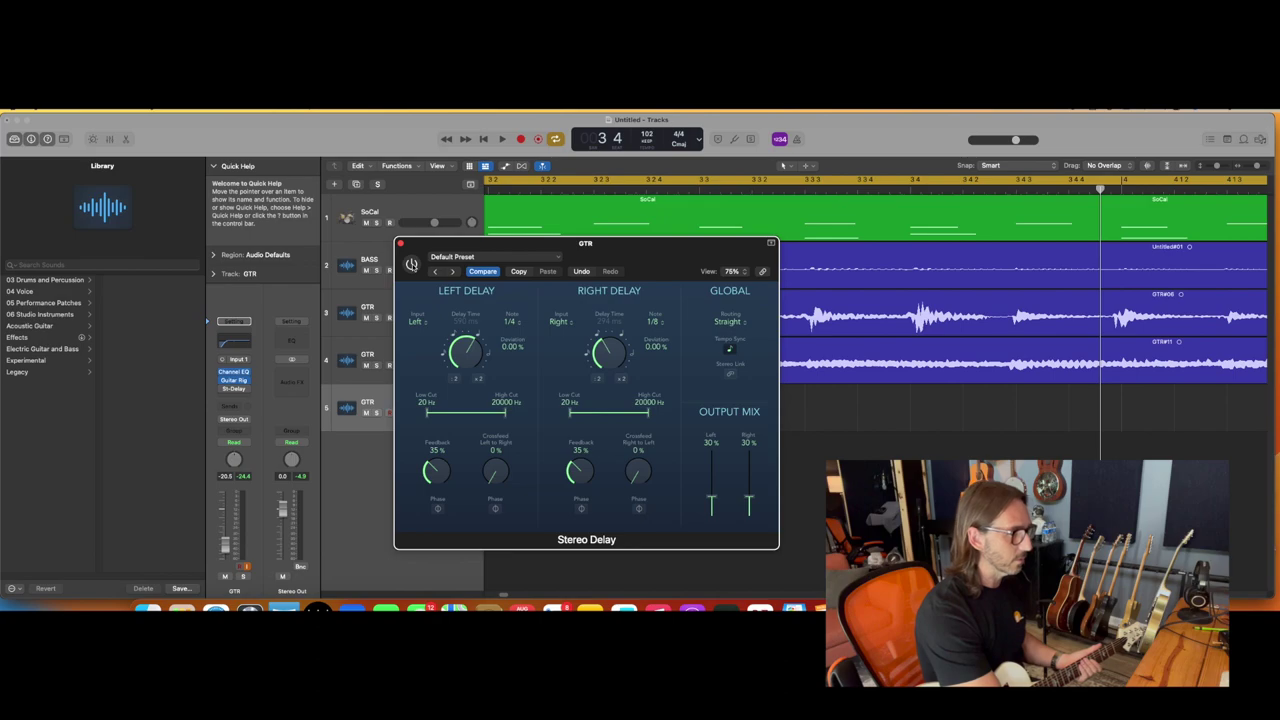
Record the GTR#01 take on track 5, then bring up its Guitar Rig
key("space")
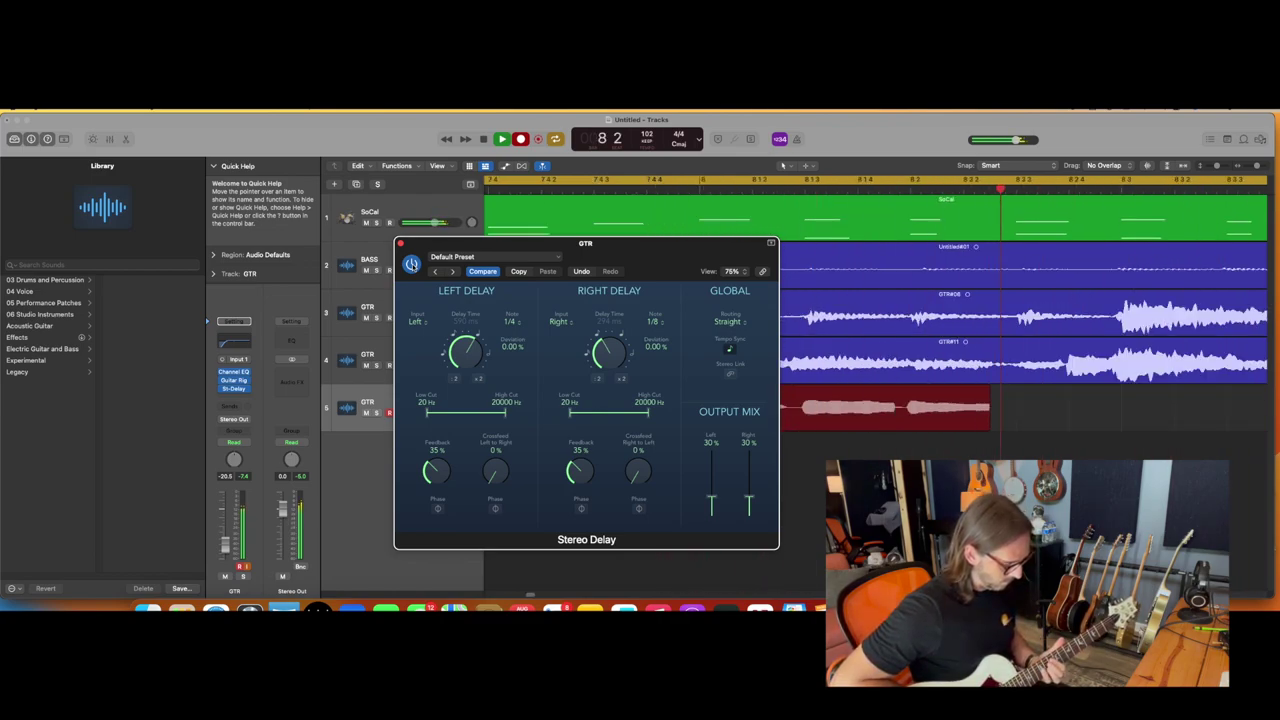
key("space")
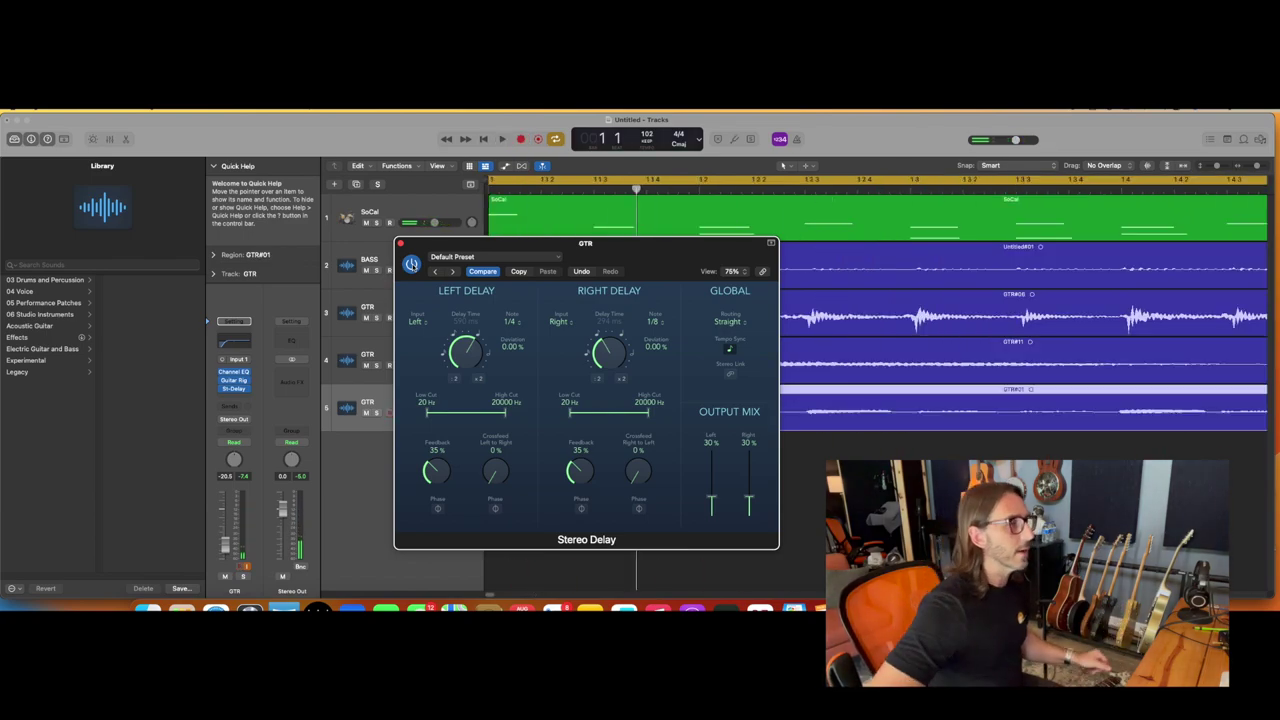
left_click(234, 380)
Add a Gain Booster to the rig and place it above Twang Reverb
right_click(877, 267)
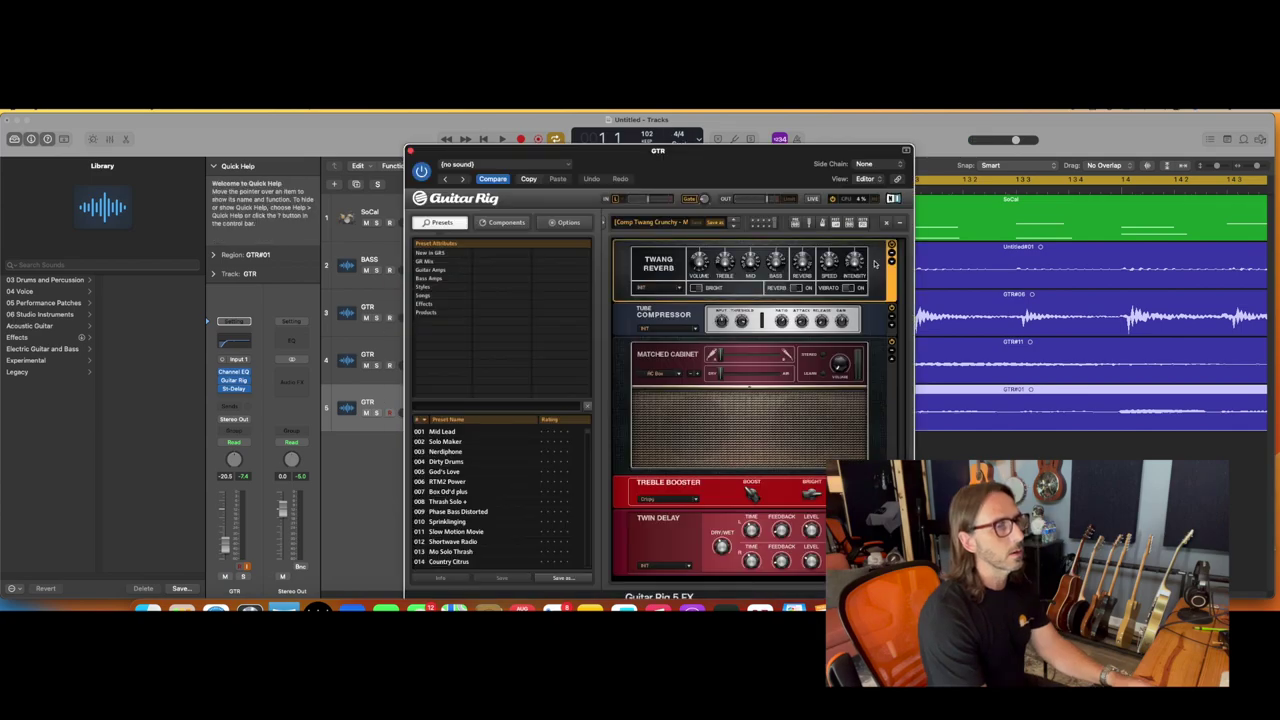
mouse_move(877, 268)
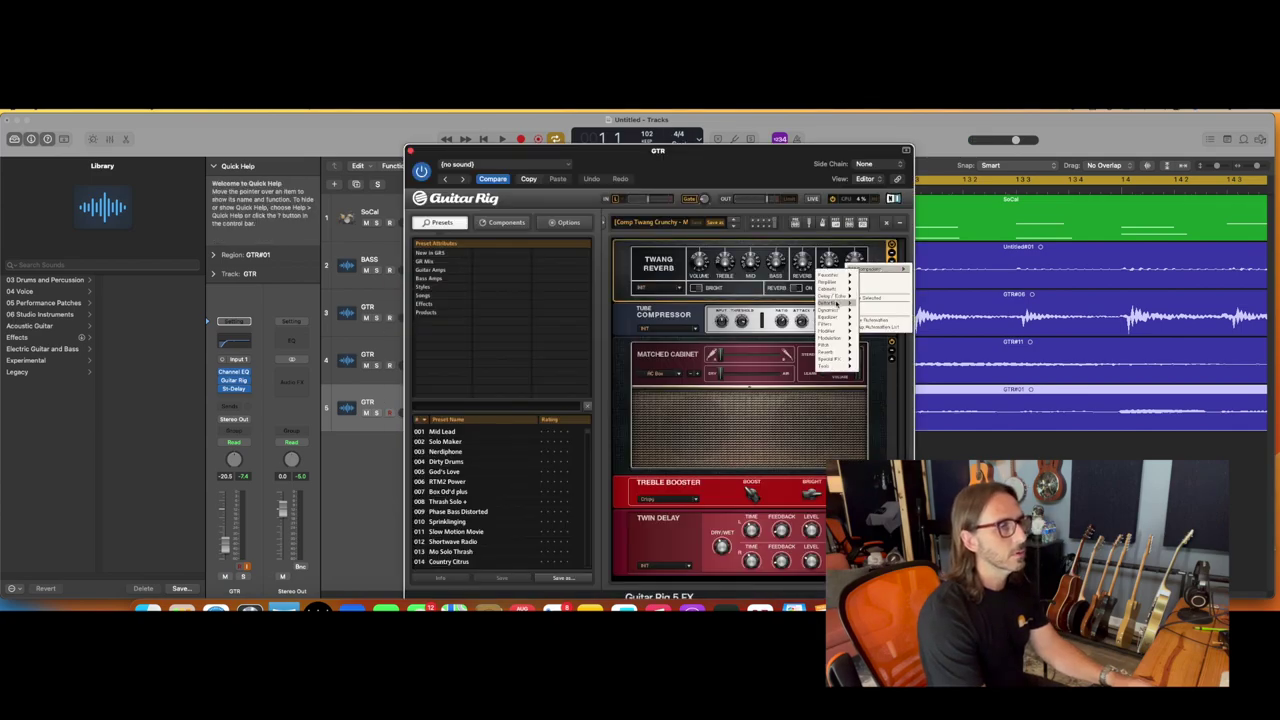
mouse_move(833, 302)
left_click(808, 344)
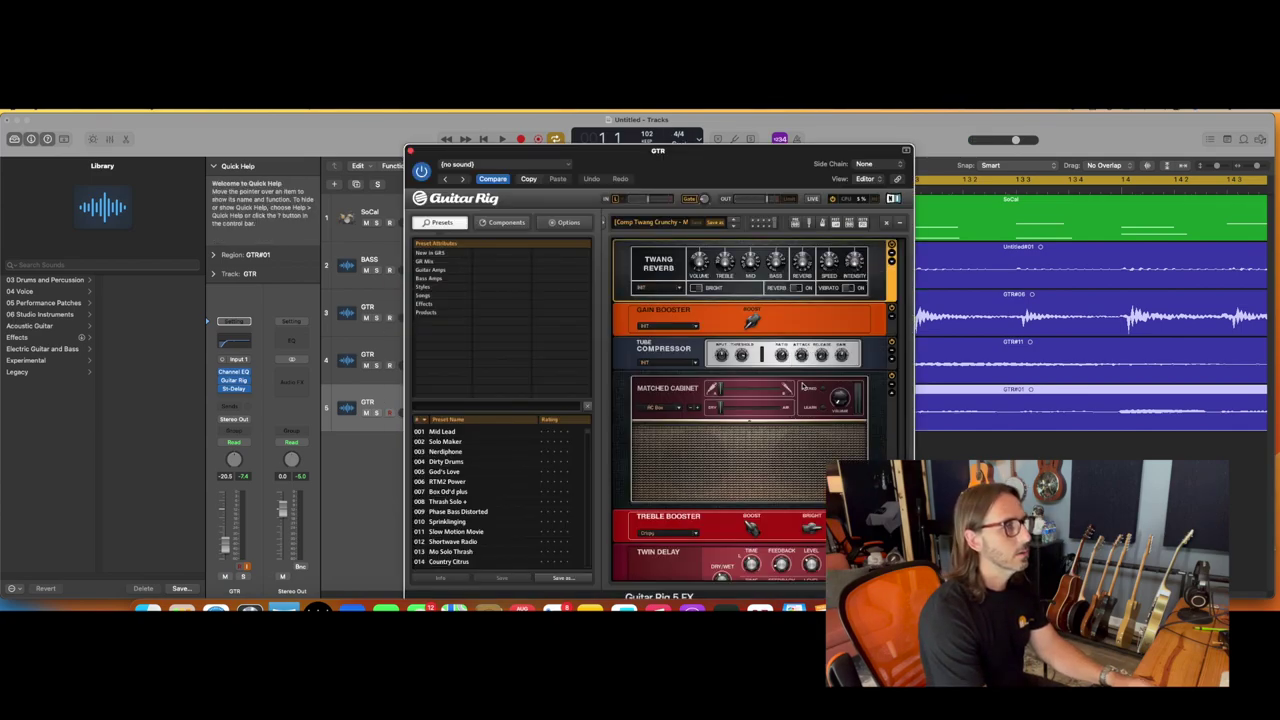
left_click_drag(808, 320, 802, 258)
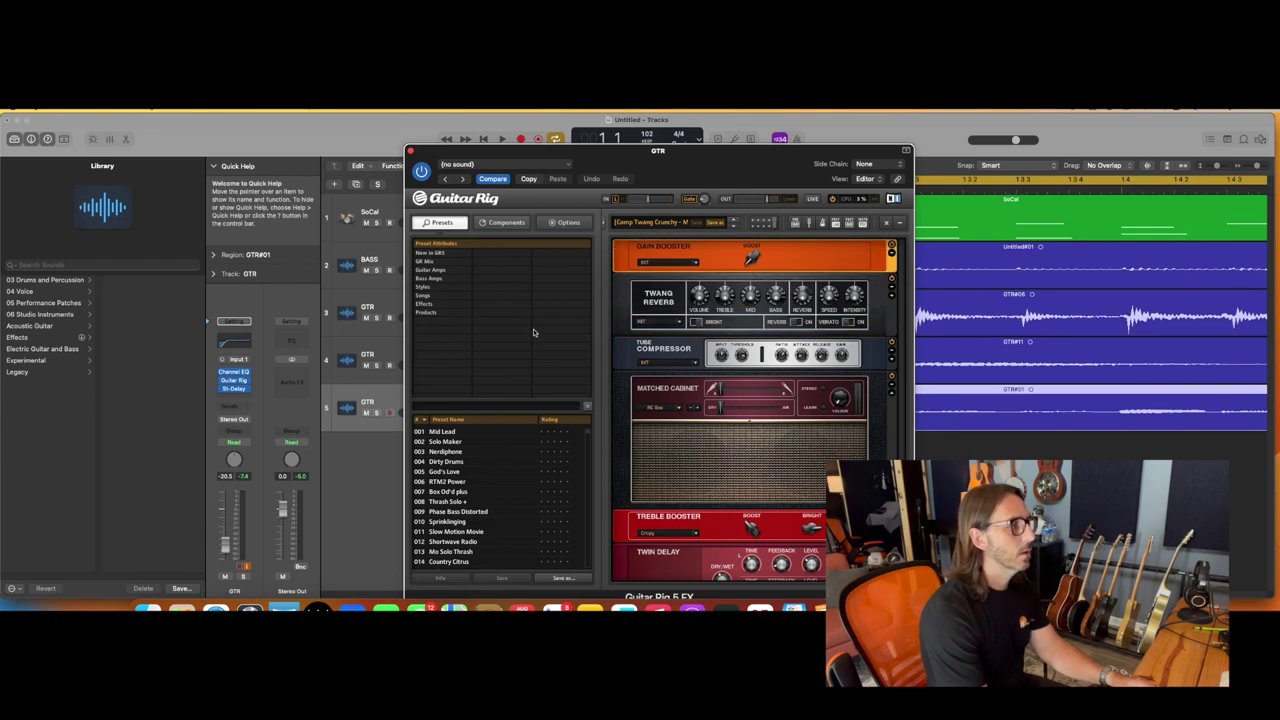
Solo track 5 and set the Gain Booster to +6 dB during playback, then close the rig
left_click(377, 412)
key("space")
left_click_drag(748, 262, 751, 252)
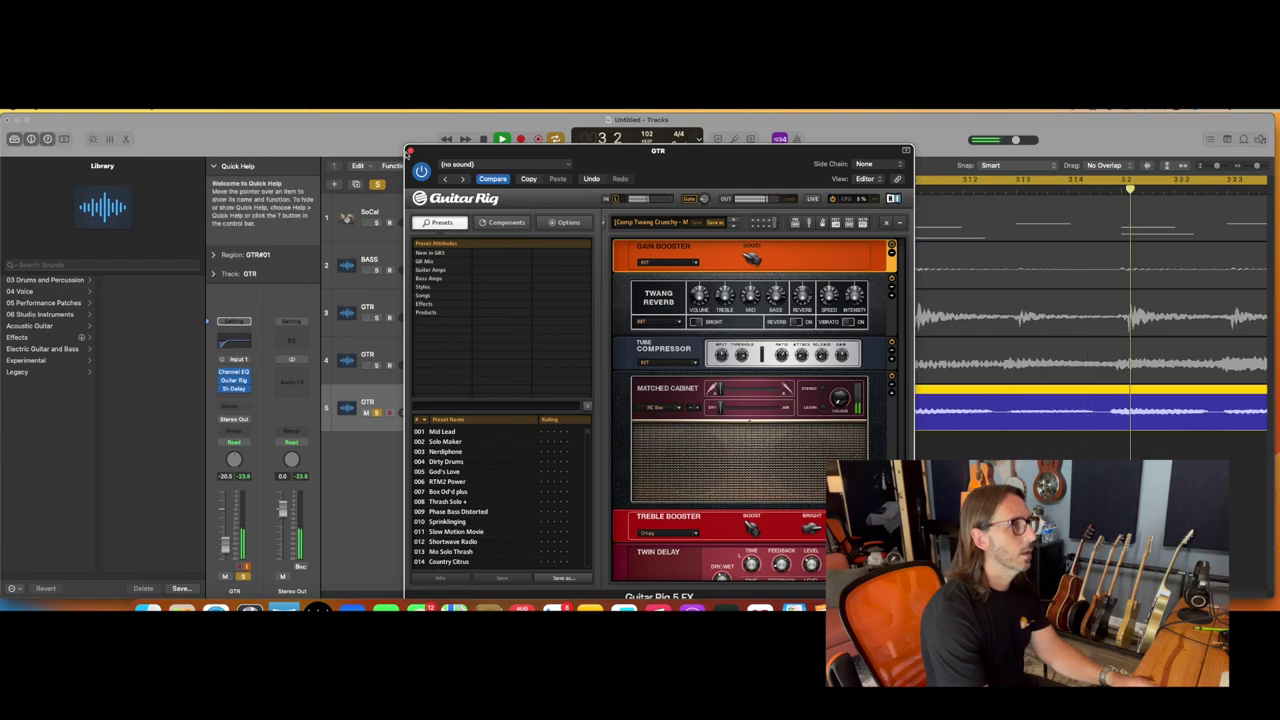
left_click(410, 150)
key("space")
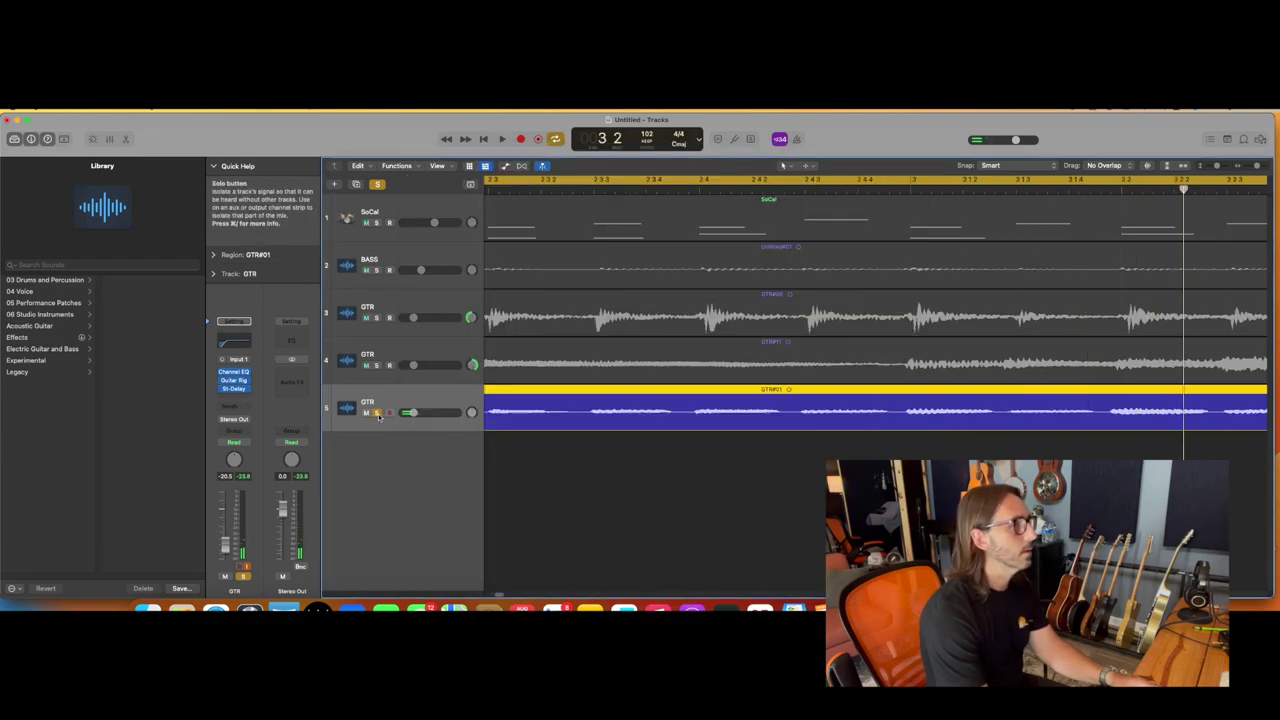
Select all regions with Cmd+A and play the arrangement from the start
key("super+a")
key("space")
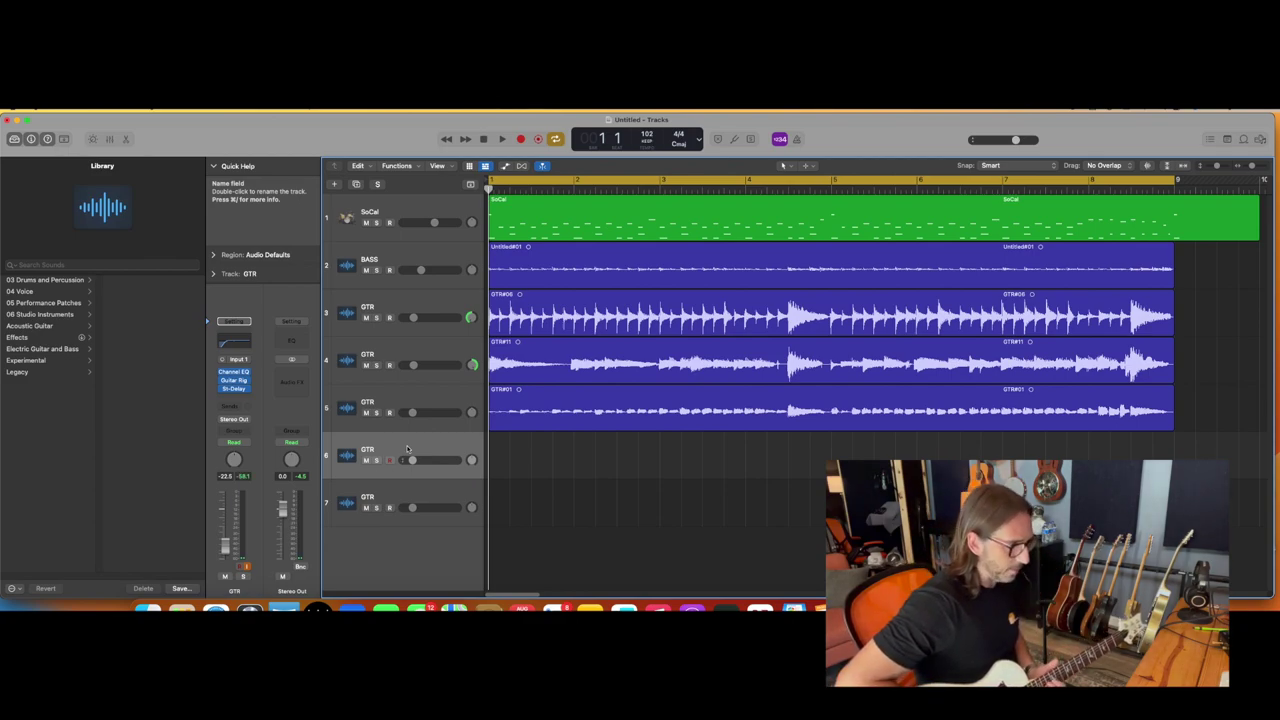
Record the GTR#15 guitar take onto the armed track 7
key("r")
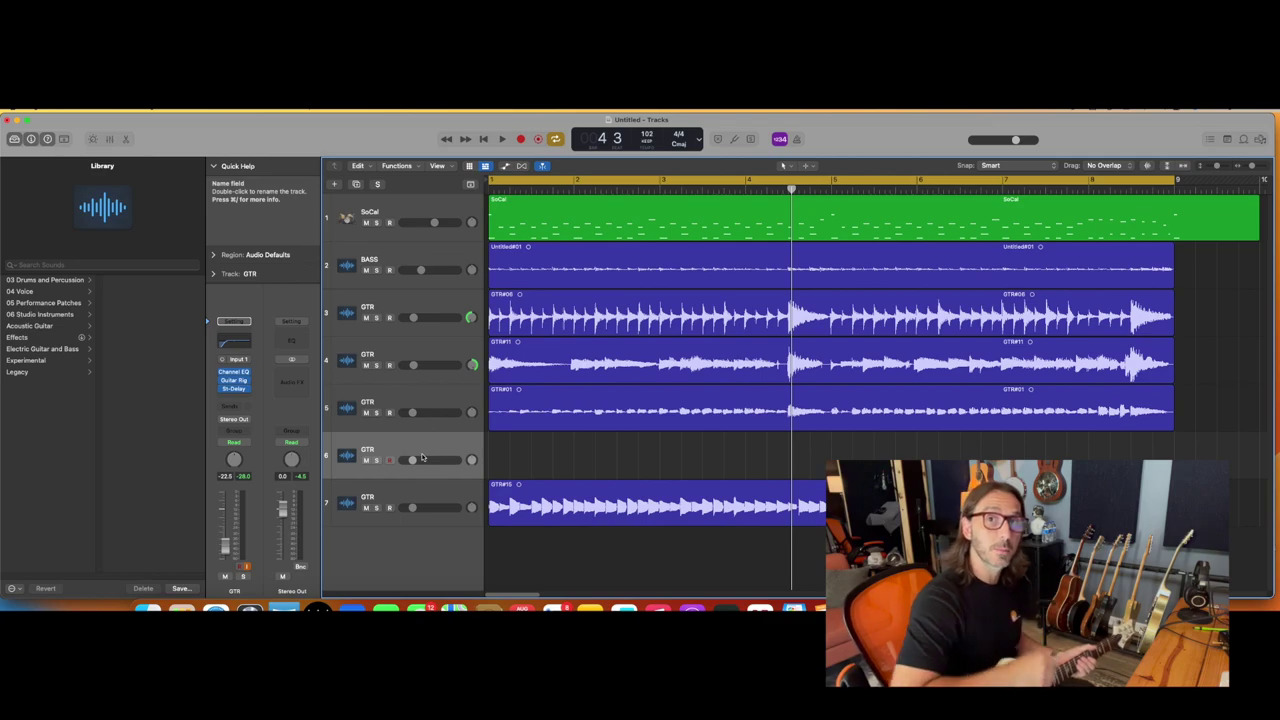
Record the GTR#16 take on track 6 across bars 1 to 9 and stop
key("r")
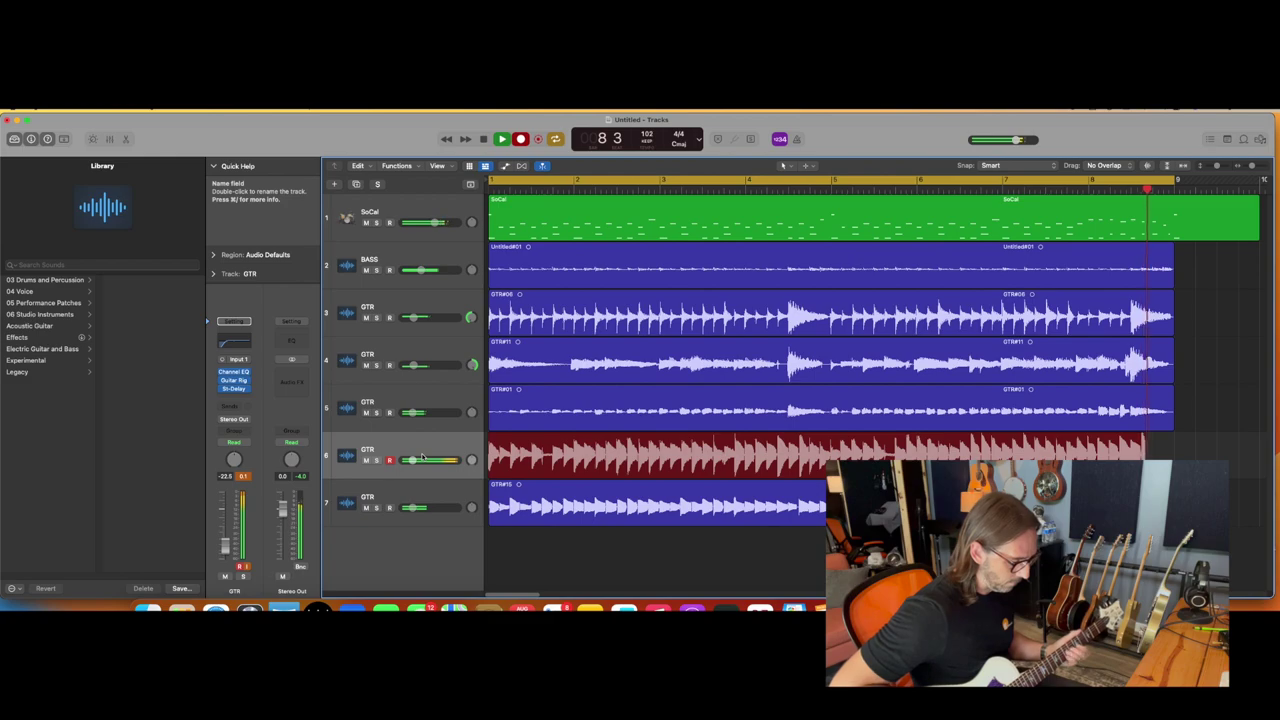
key("space")
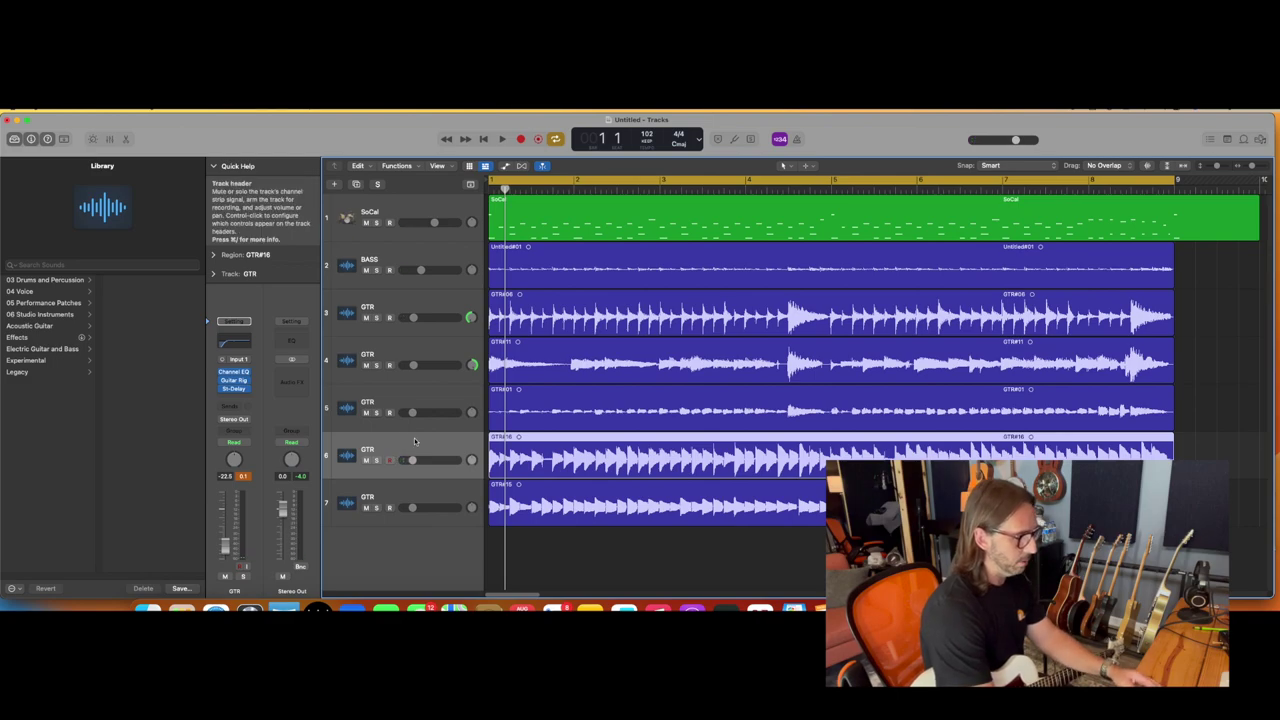
In the mixer, solo the two newest guitar channels and rebalance the last guitar's volume
key("x")
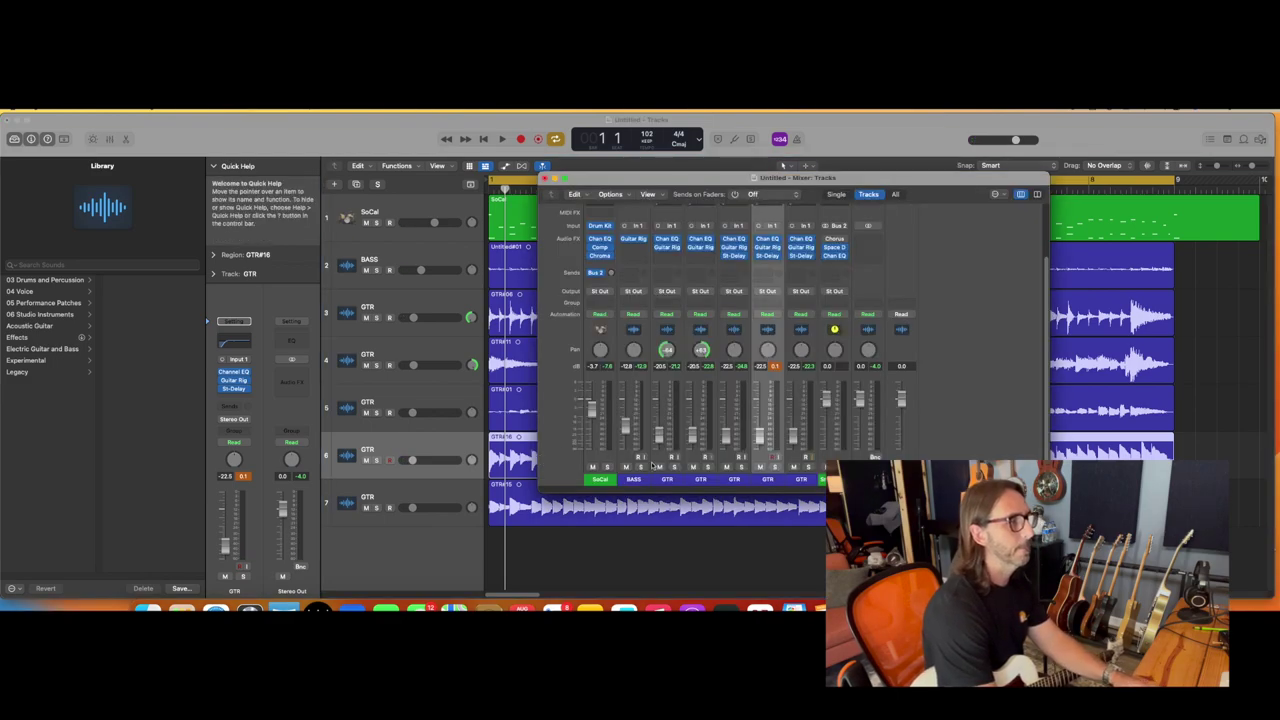
left_click(810, 460)
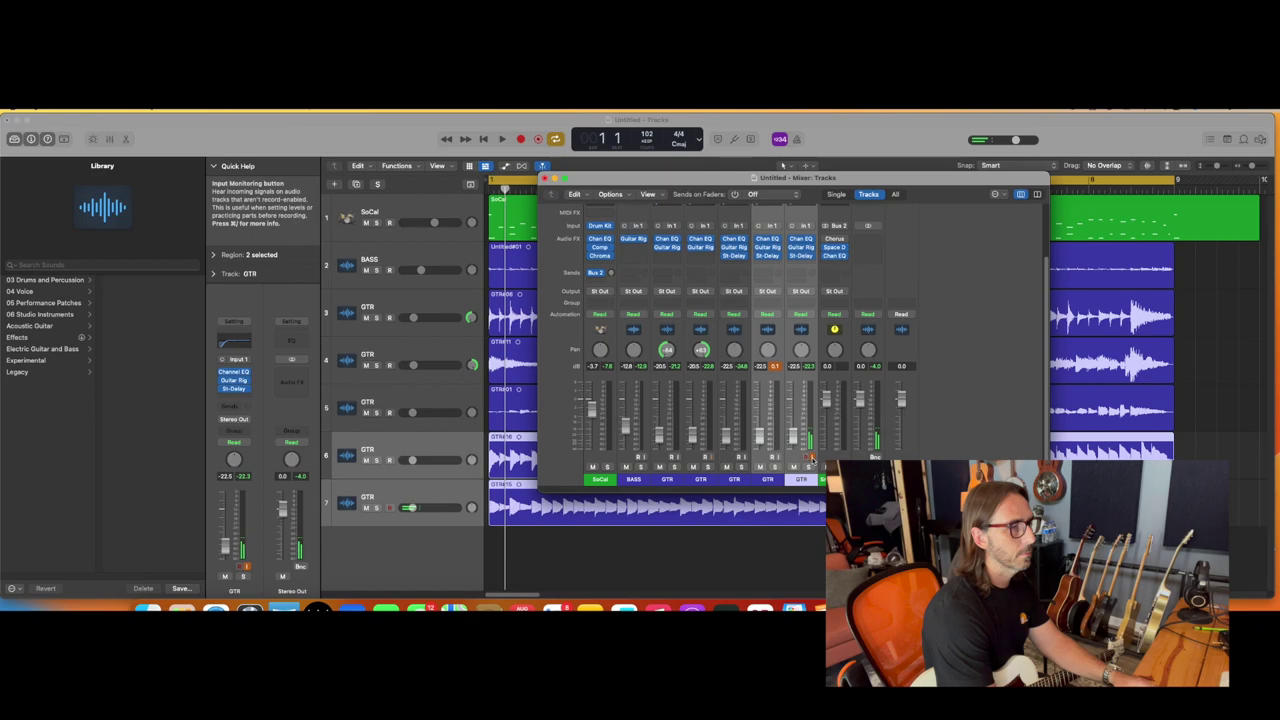
left_click(809, 467)
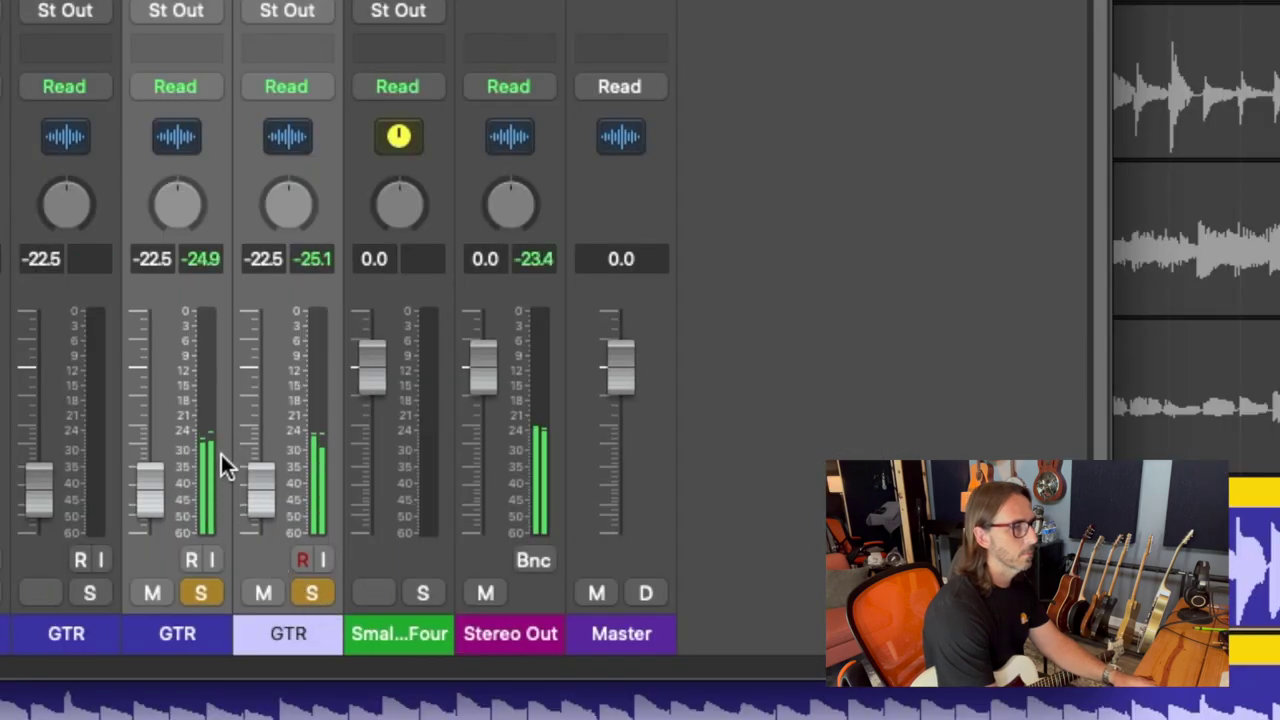
left_click(221, 454)
left_click_drag(266, 497, 282, 602)
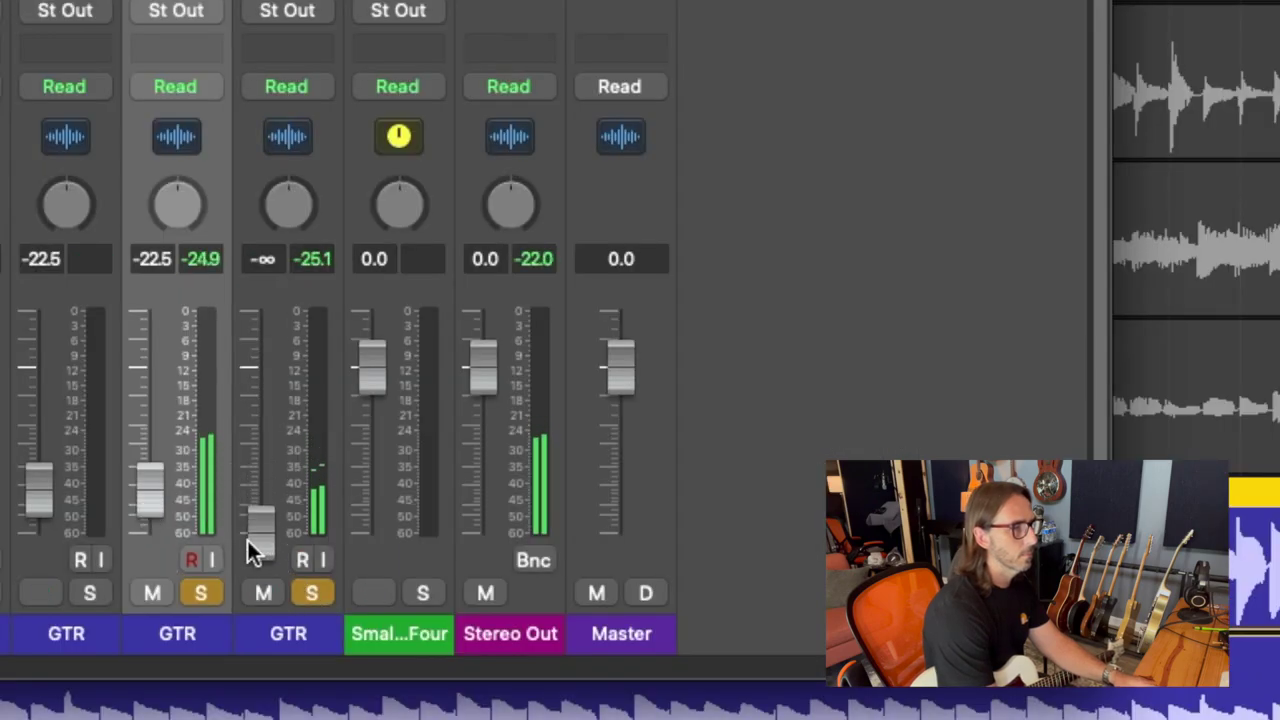
left_click_drag(264, 539, 264, 485)
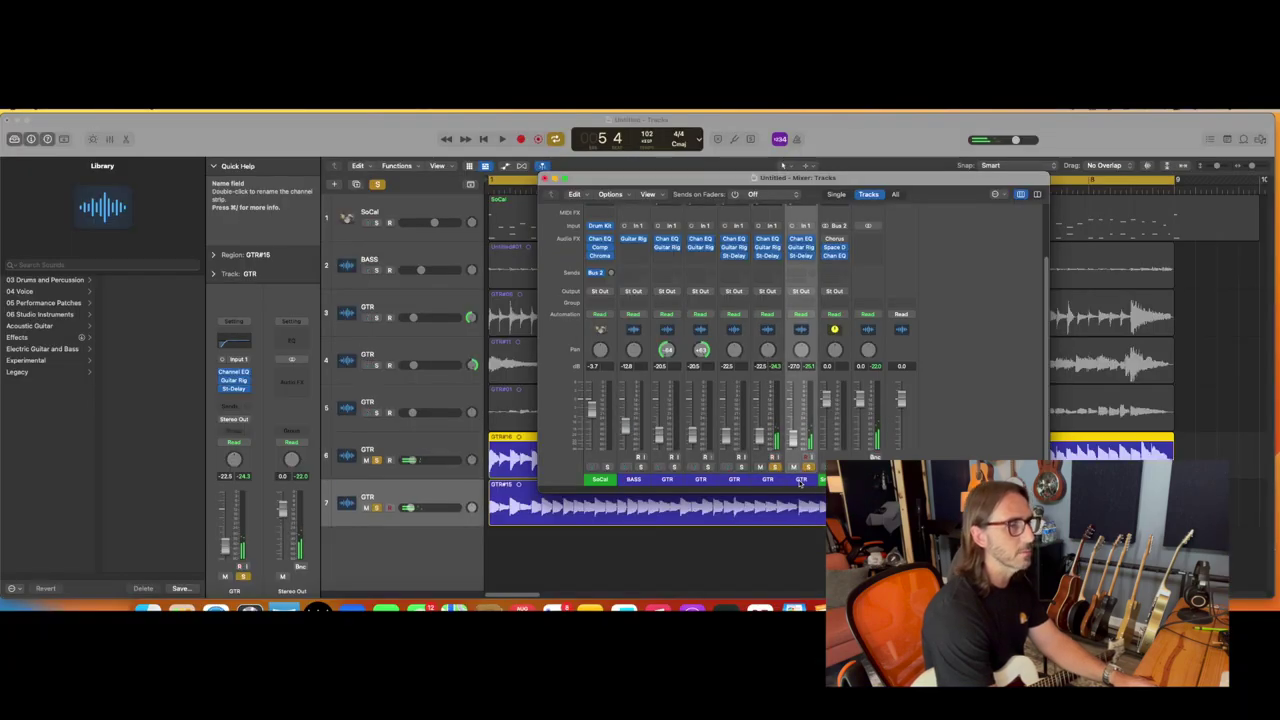
Unsolo both new guitars, play the full mix, then close the mixer
left_click(808, 466)
left_click(775, 467)
key("space")
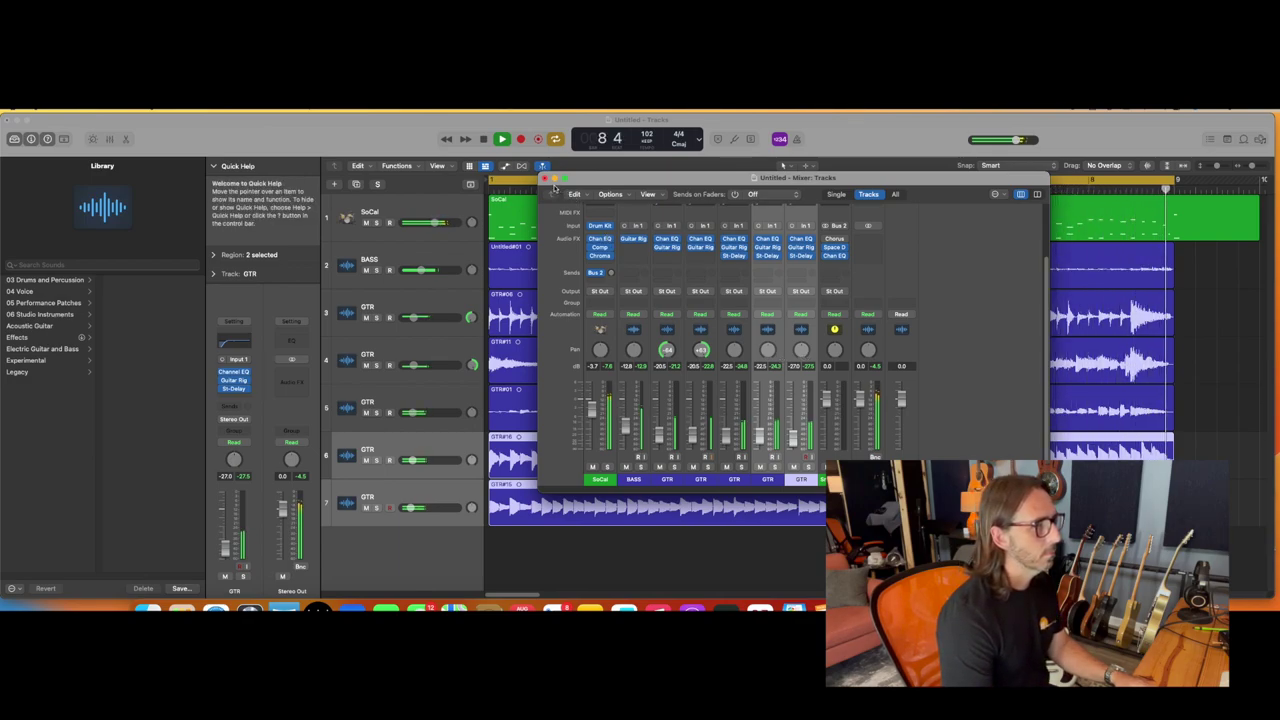
key("space")
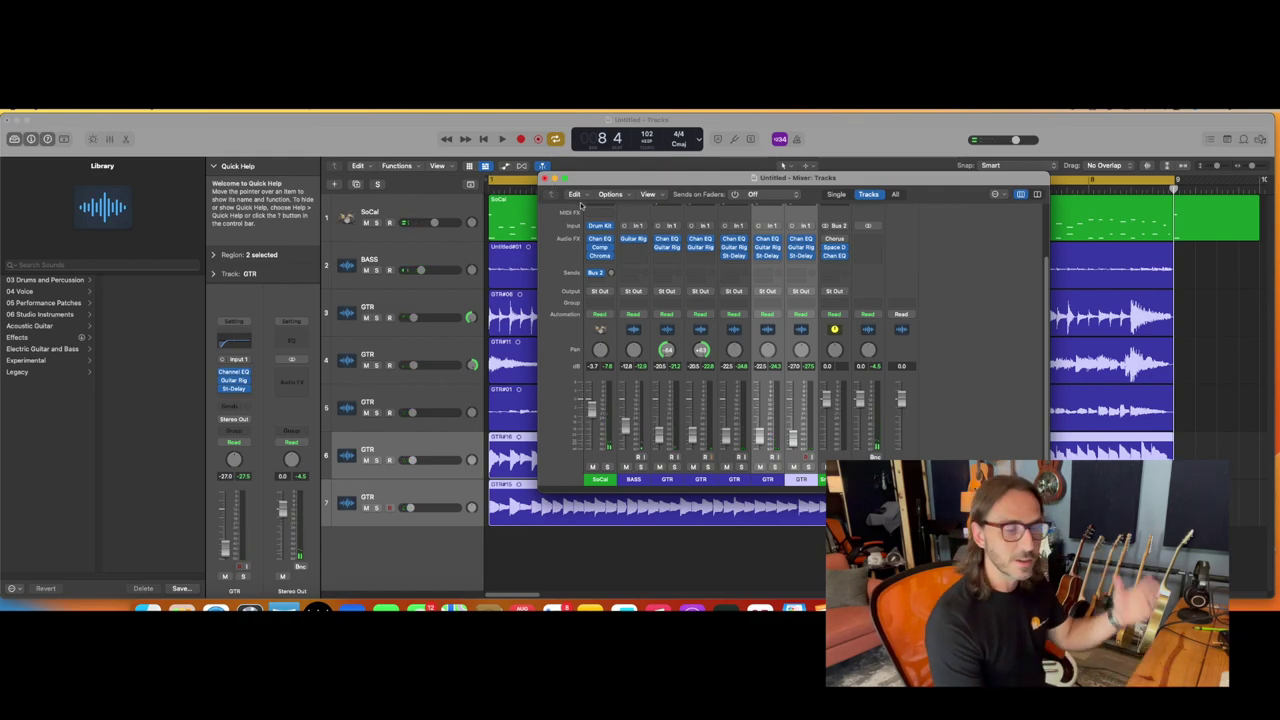
left_click(545, 179)
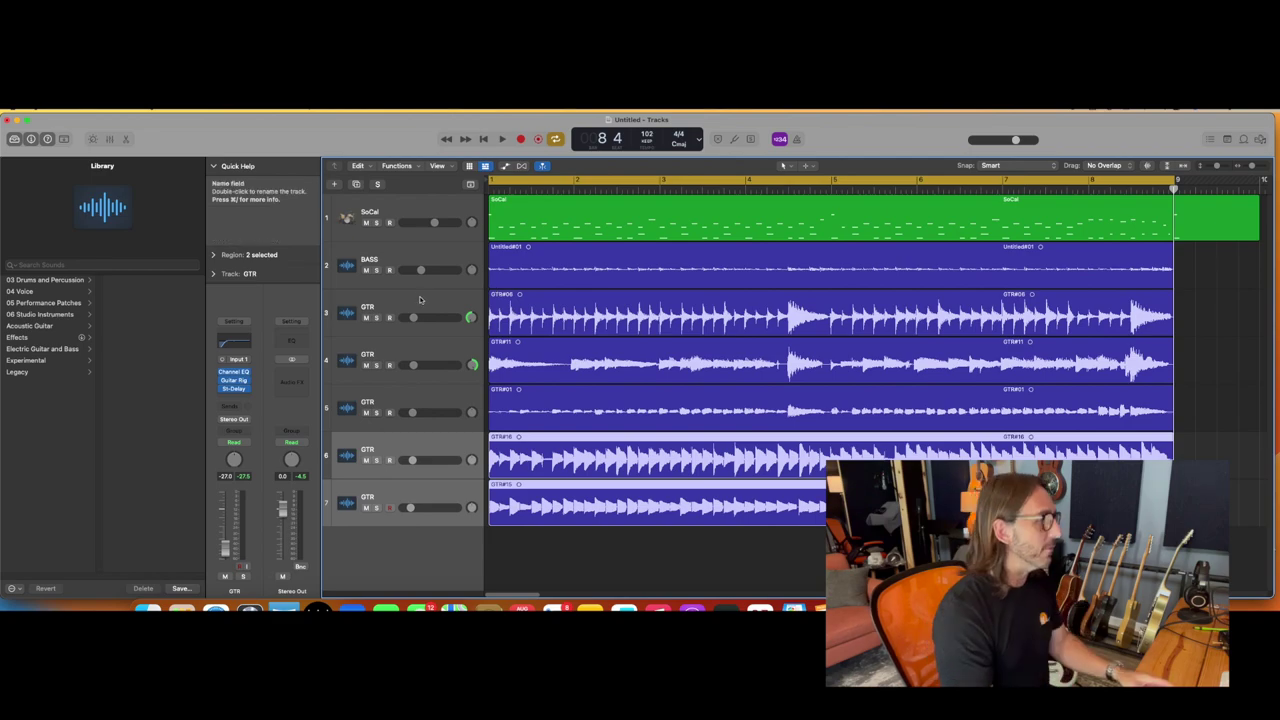
Insert a Channel EQ on Stereo Out with a gentle-slope low cut at 35.2 Hz
left_click(291, 343)
left_click(433, 290)
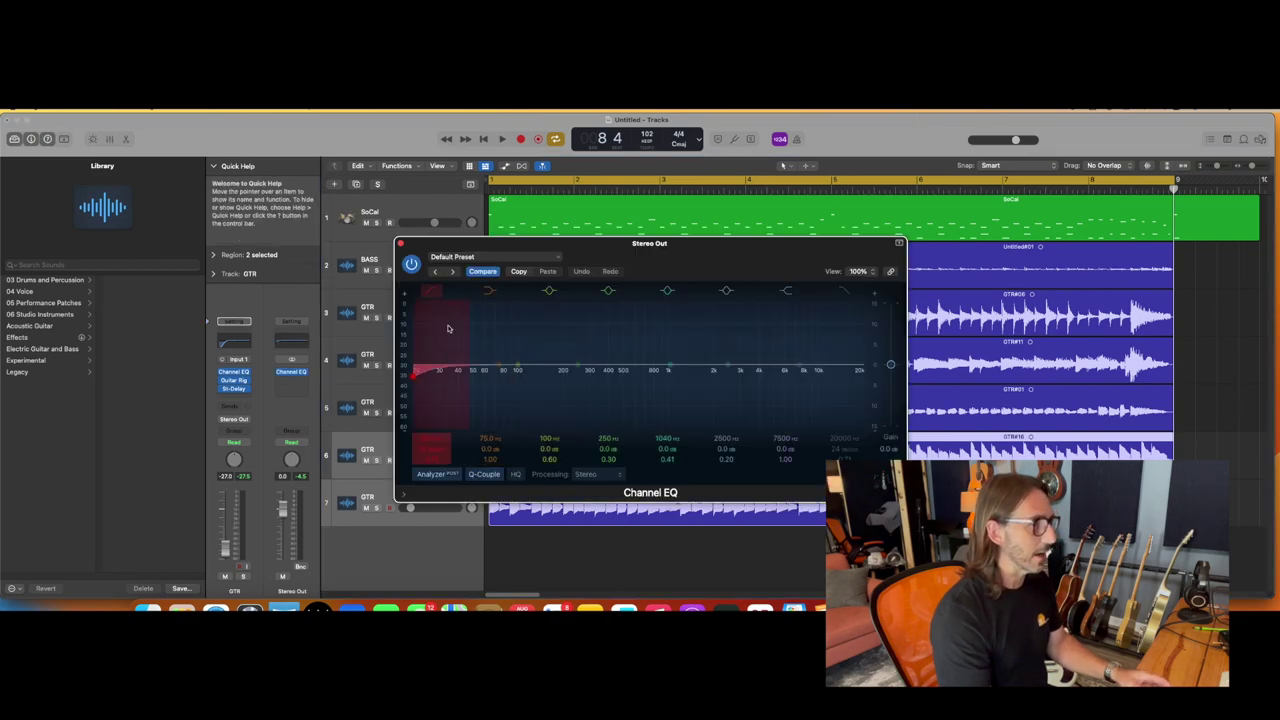
left_click_drag(450, 329, 512, 409)
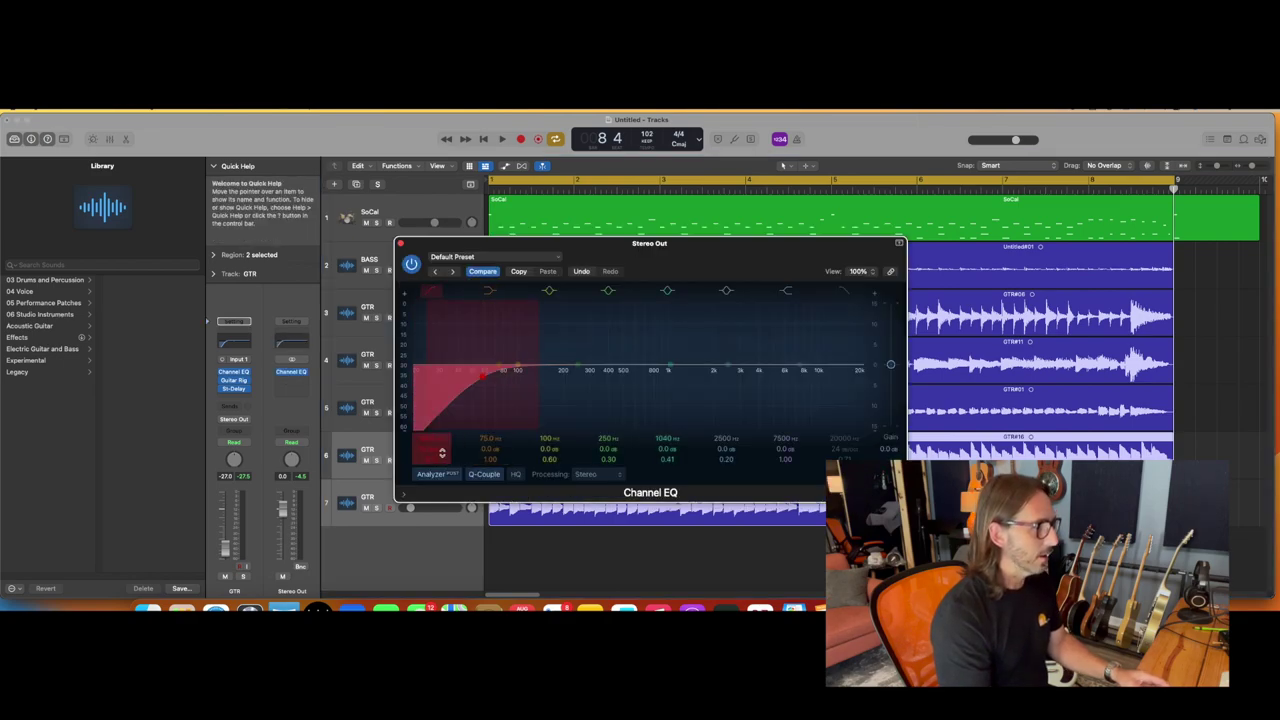
left_click_drag(434, 448, 434, 446)
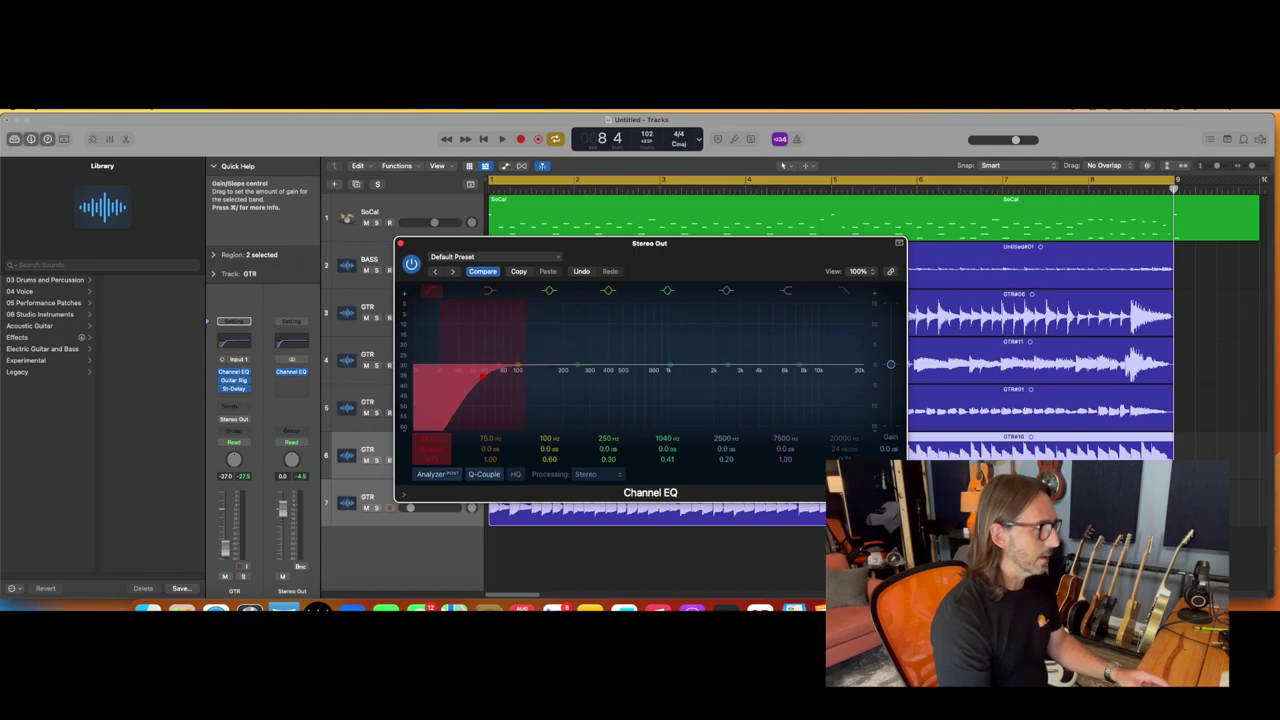
left_click_drag(492, 395, 472, 400)
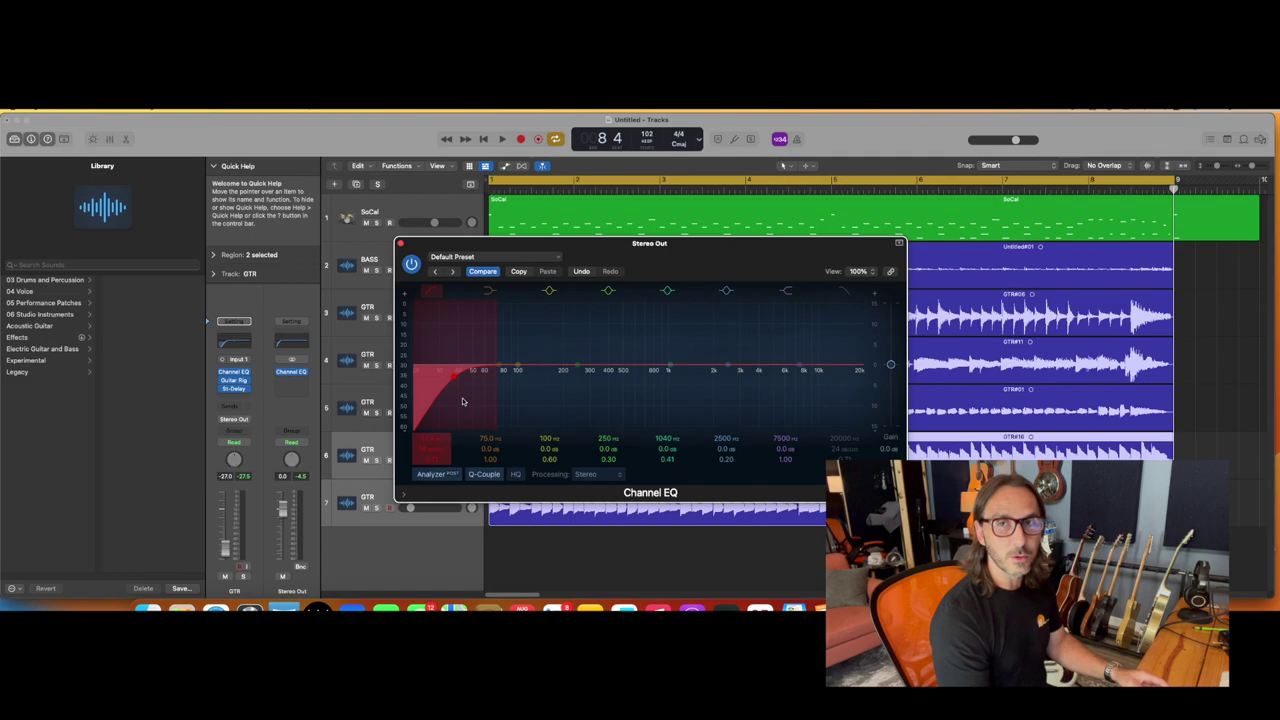
Boost EQ band 7 by about +2 dB in the upper mids, then close the EQ
left_click_drag(797, 346, 700, 332)
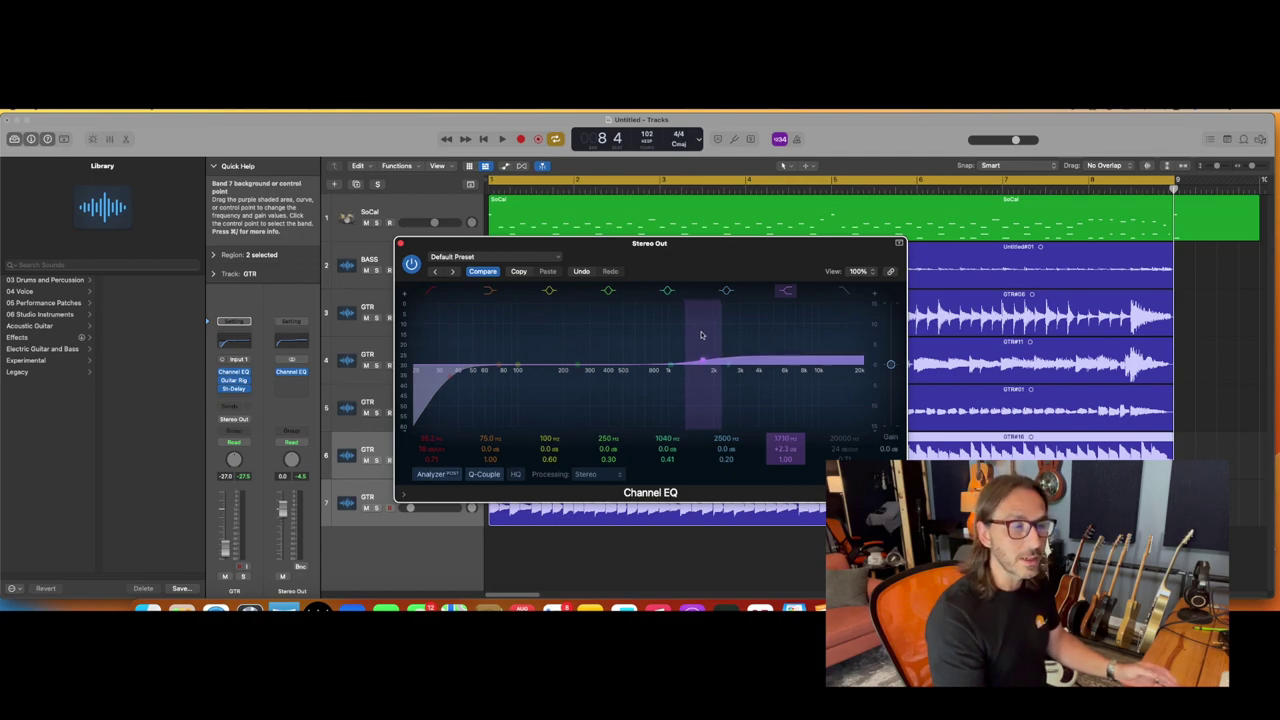
left_click_drag(701, 335, 695, 335)
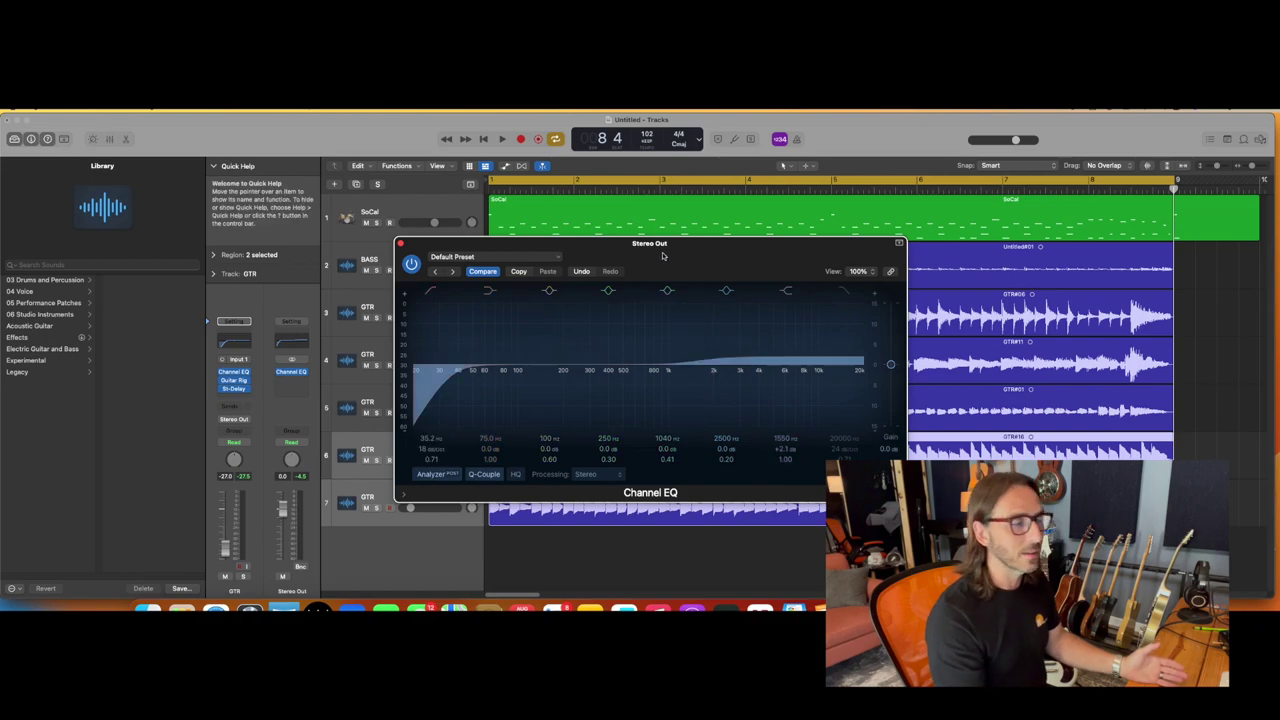
left_click(401, 243)
left_click(291, 381)
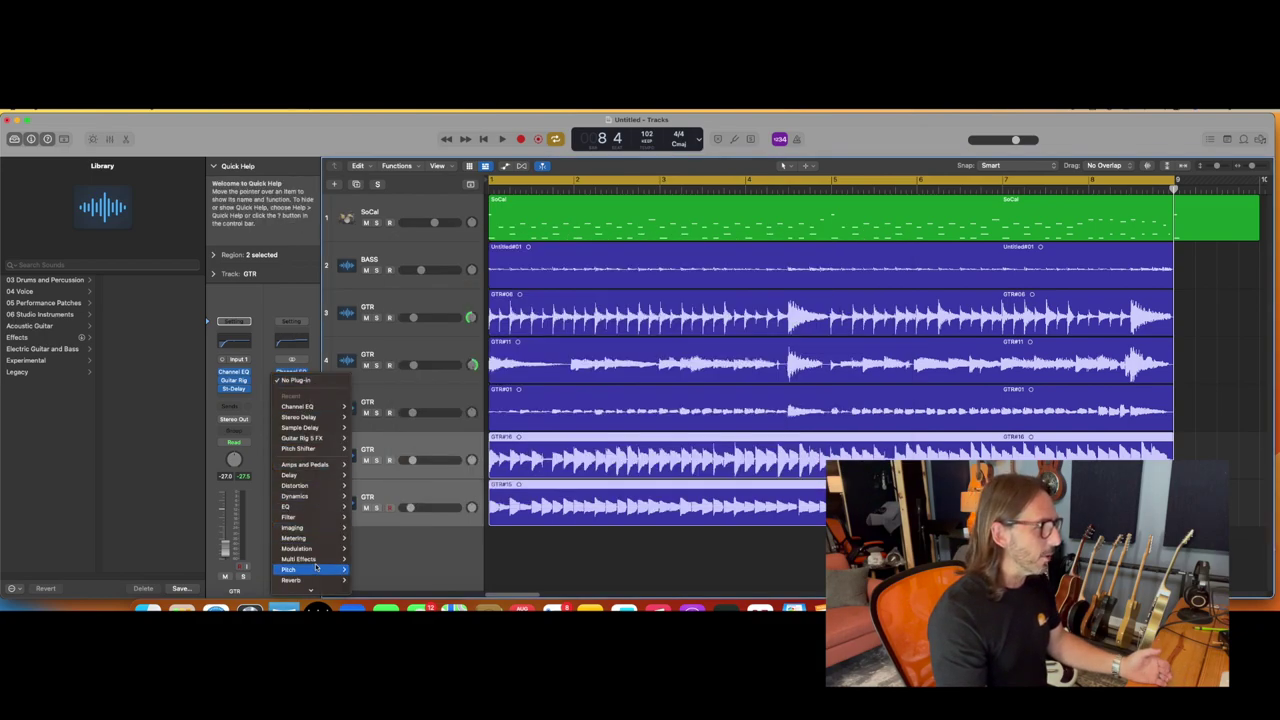
Insert the Waves H-Comp (stereo) after the Channel EQ on the Stereo Out
mouse_move(313, 590)
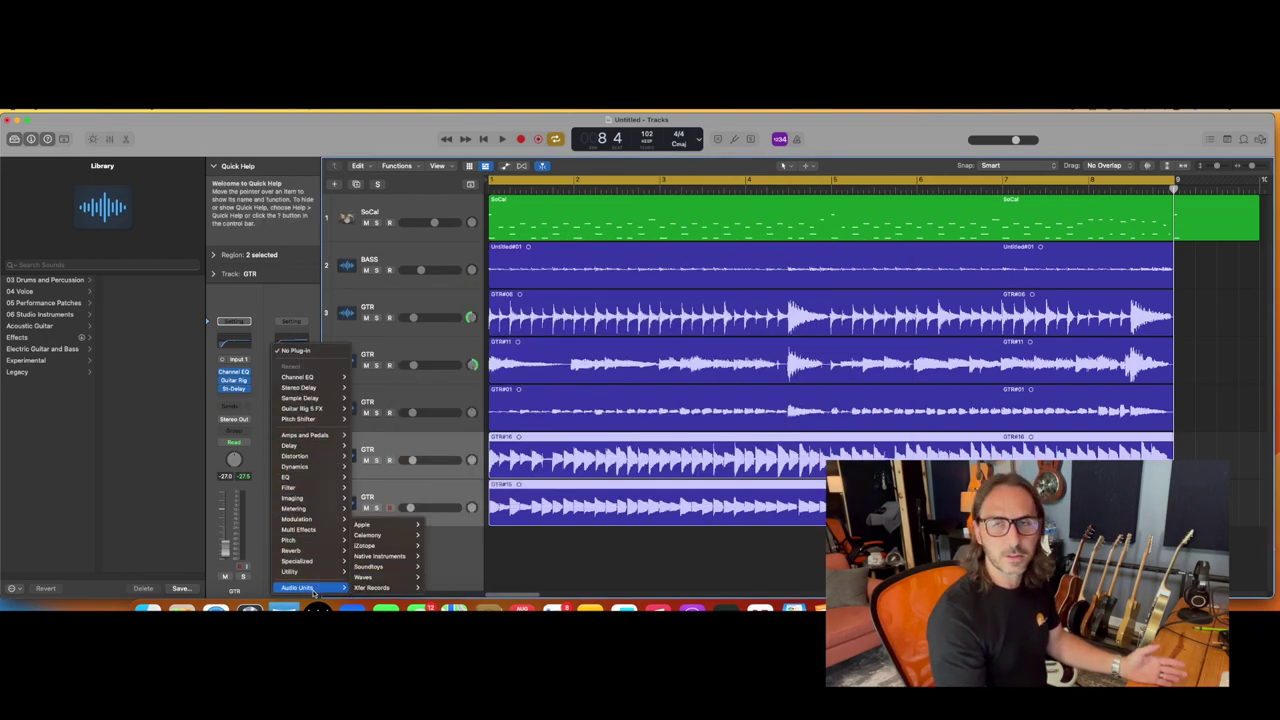
mouse_move(365, 577)
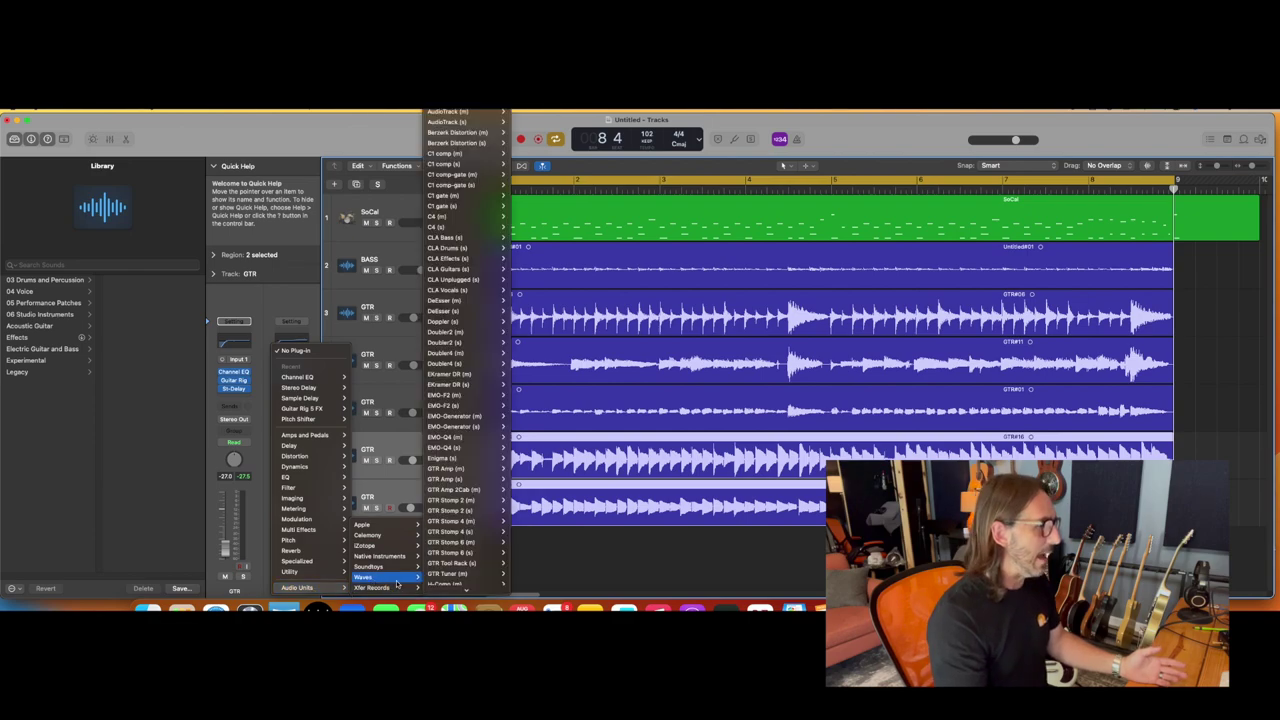
mouse_move(466, 590)
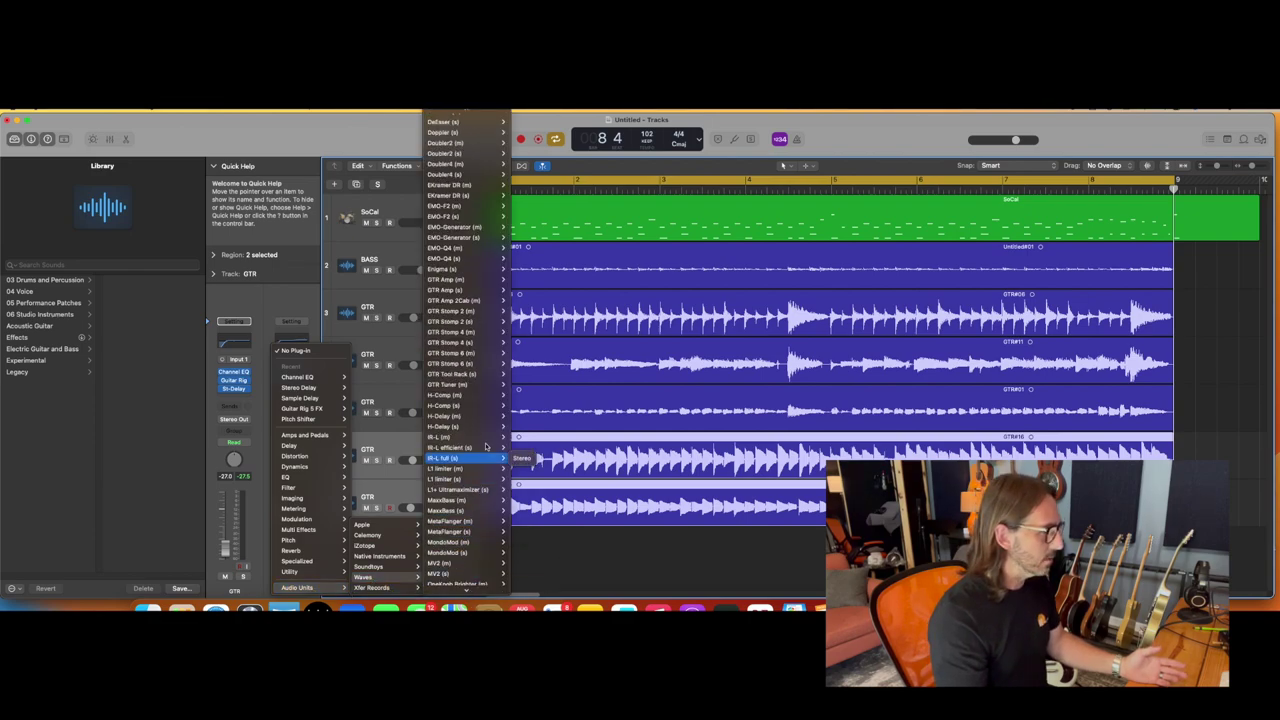
left_click(523, 405)
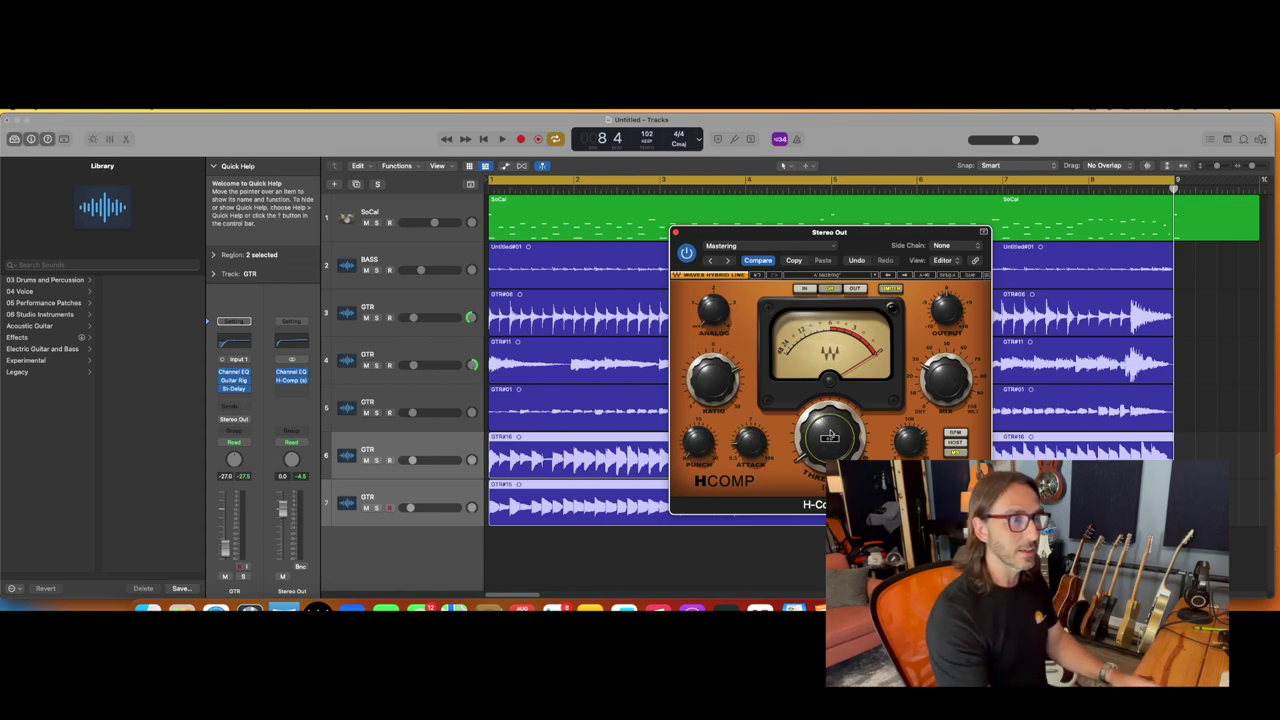
Lower the H-Comp threshold while the project plays, then close the H-Comp window
key("space")
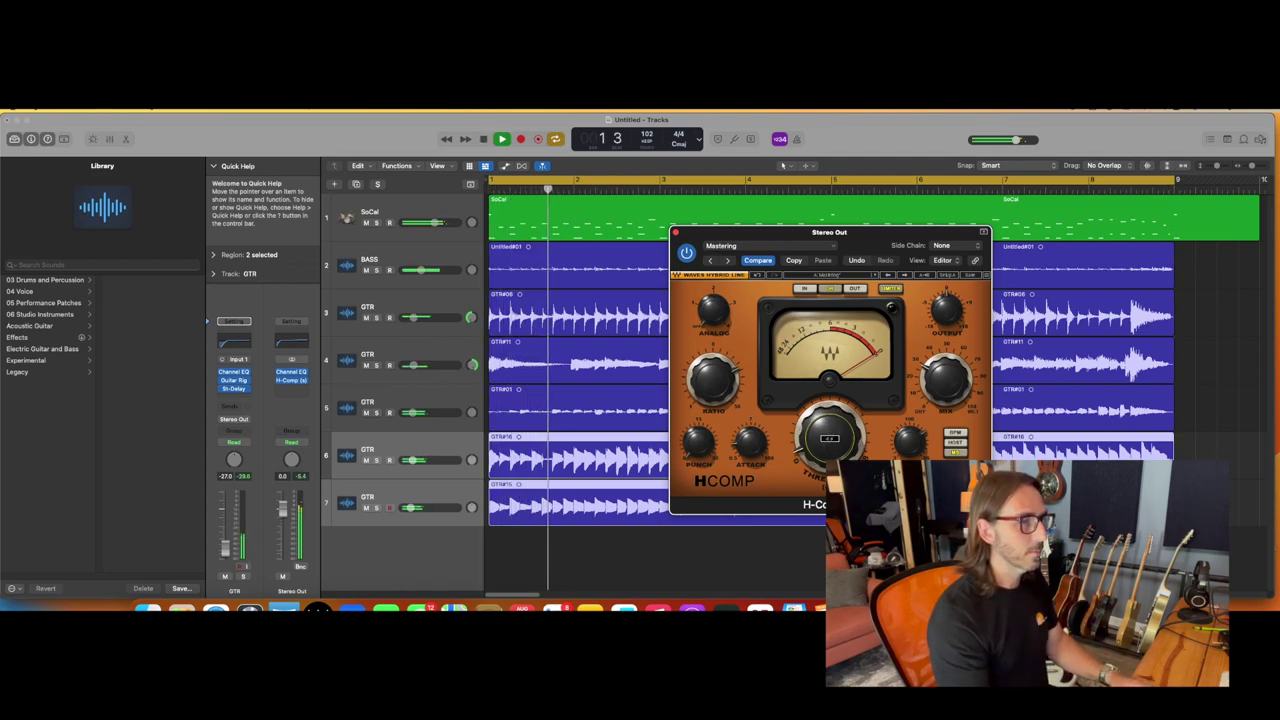
left_click_drag(830, 438, 830, 458)
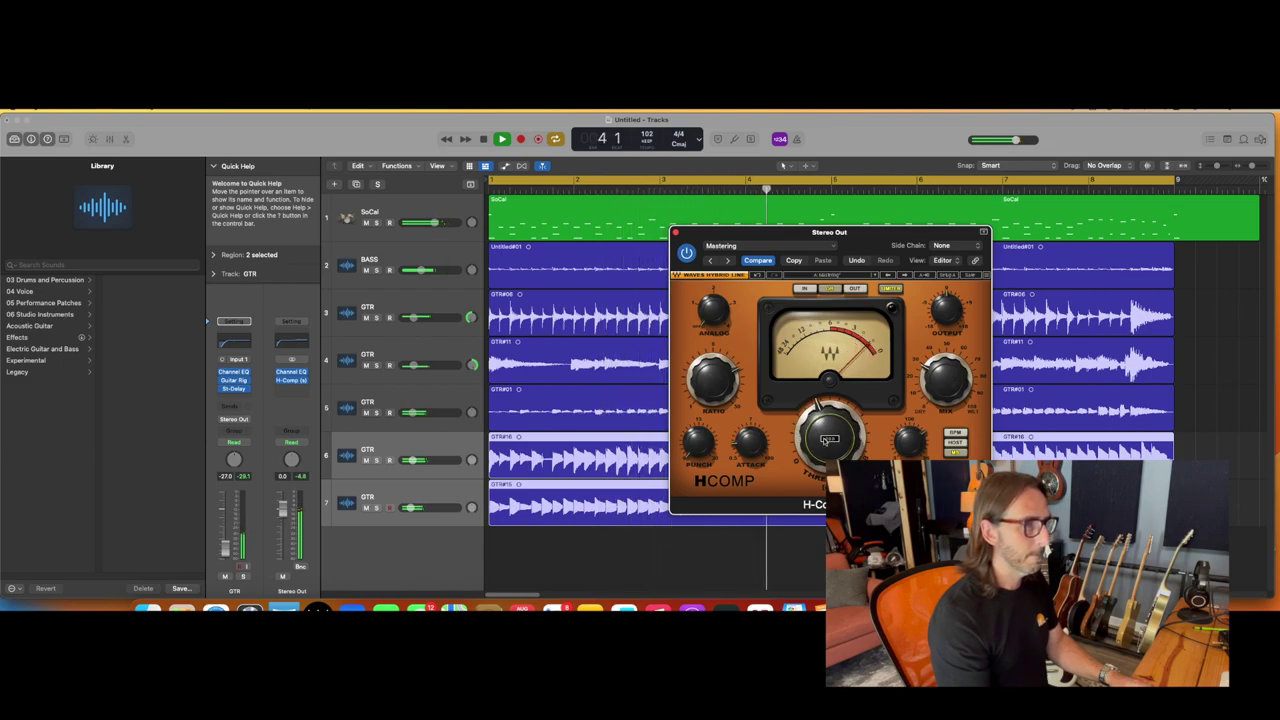
key("space")
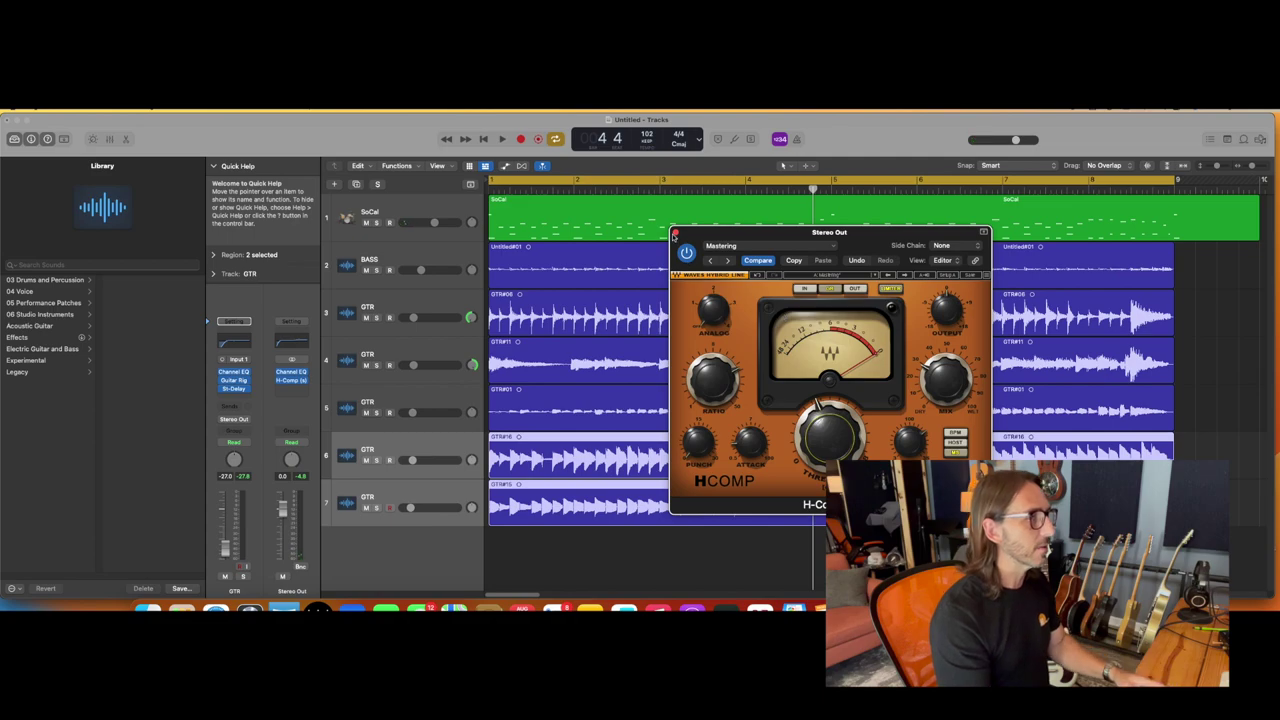
key("super+w")
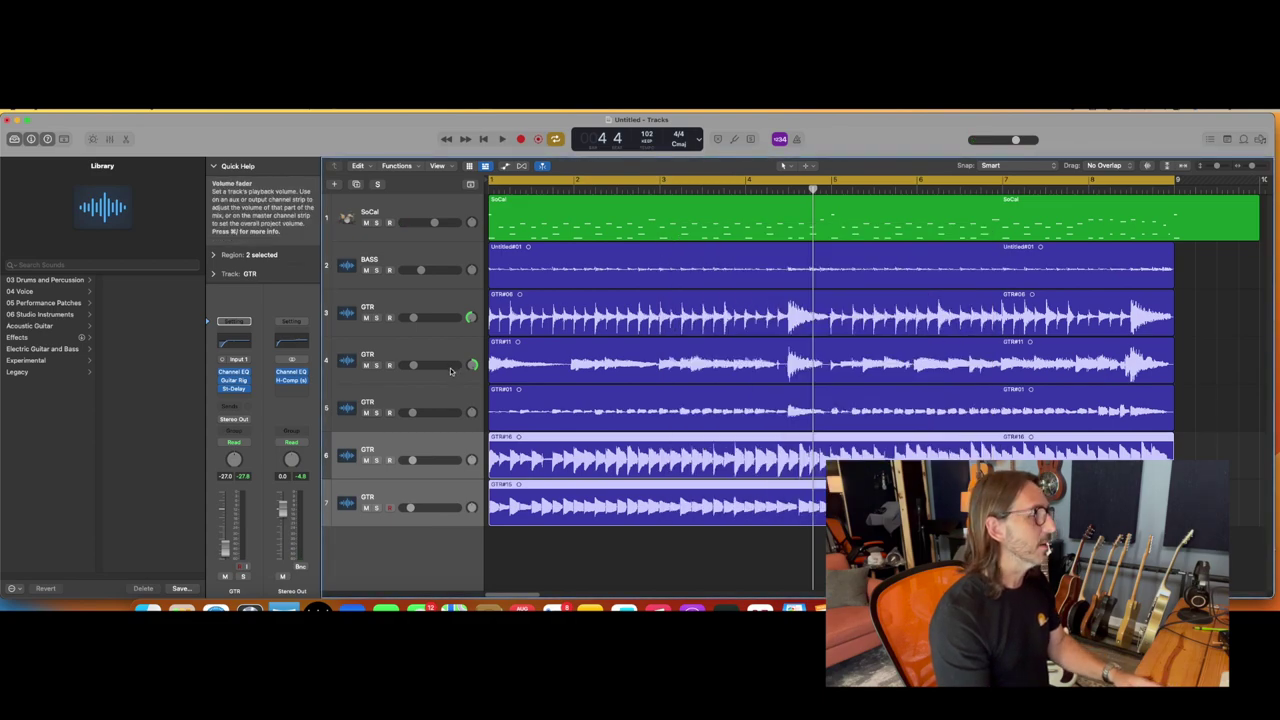
left_click(291, 388)
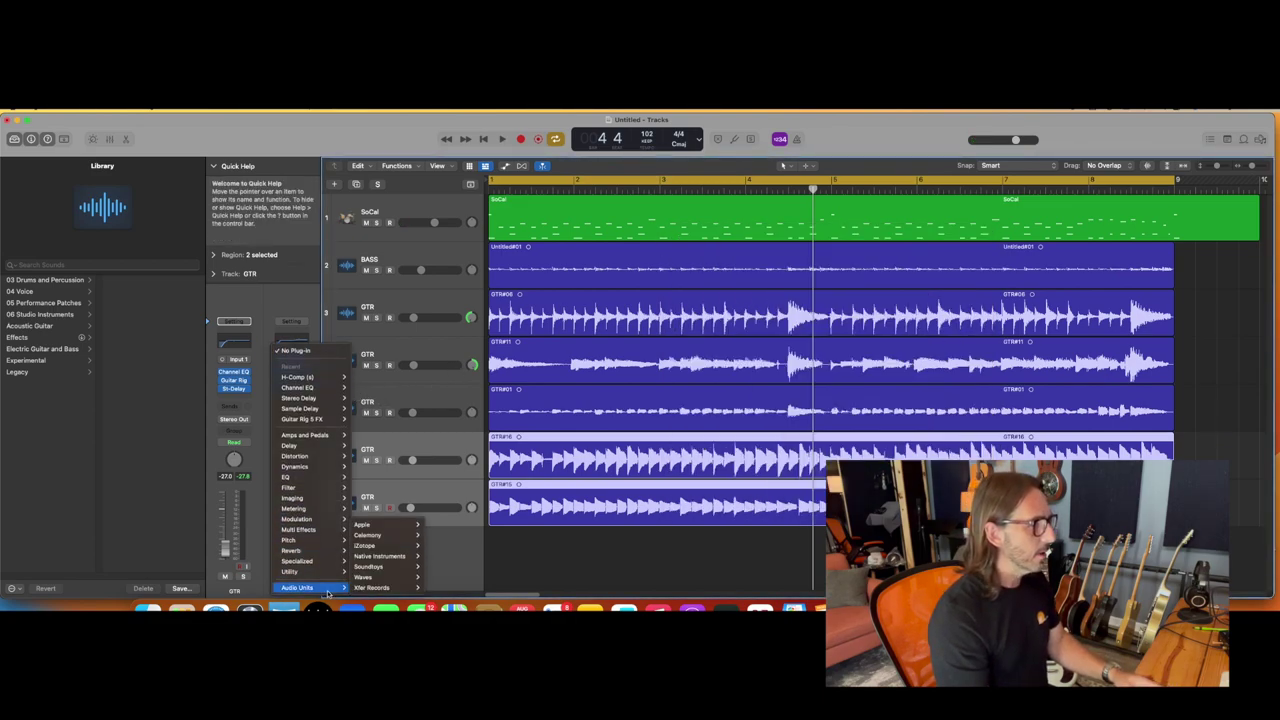
Insert the stereo Waves L1 limiter on the Stereo Out and load its Mastering preset
mouse_move(362, 577)
mouse_move(460, 416)
left_click(522, 416)
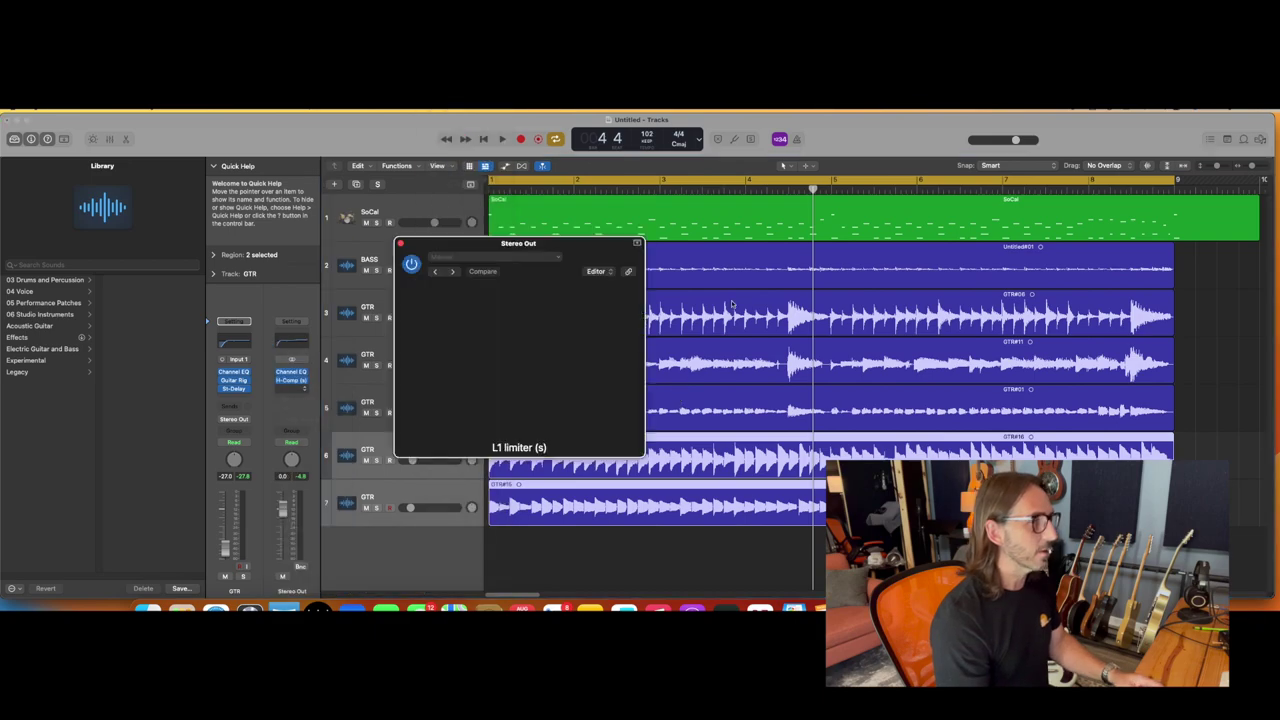
left_click(495, 257)
mouse_move(590, 463)
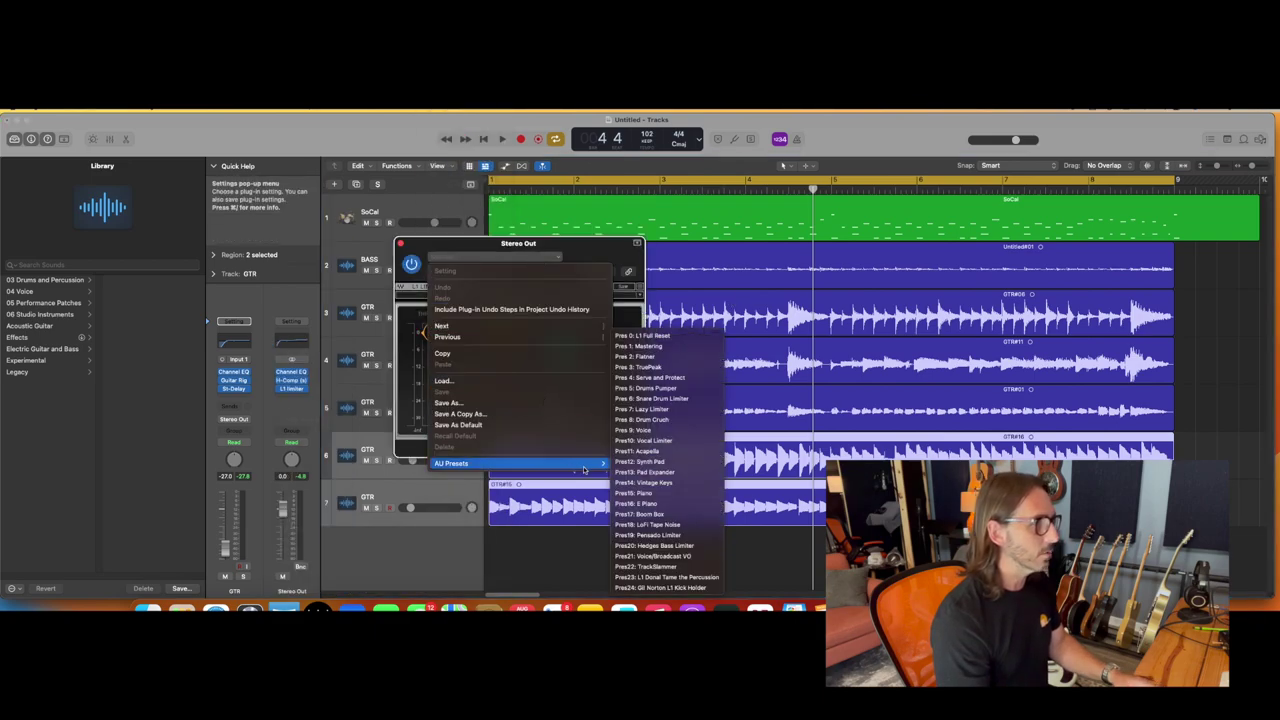
left_click(704, 349)
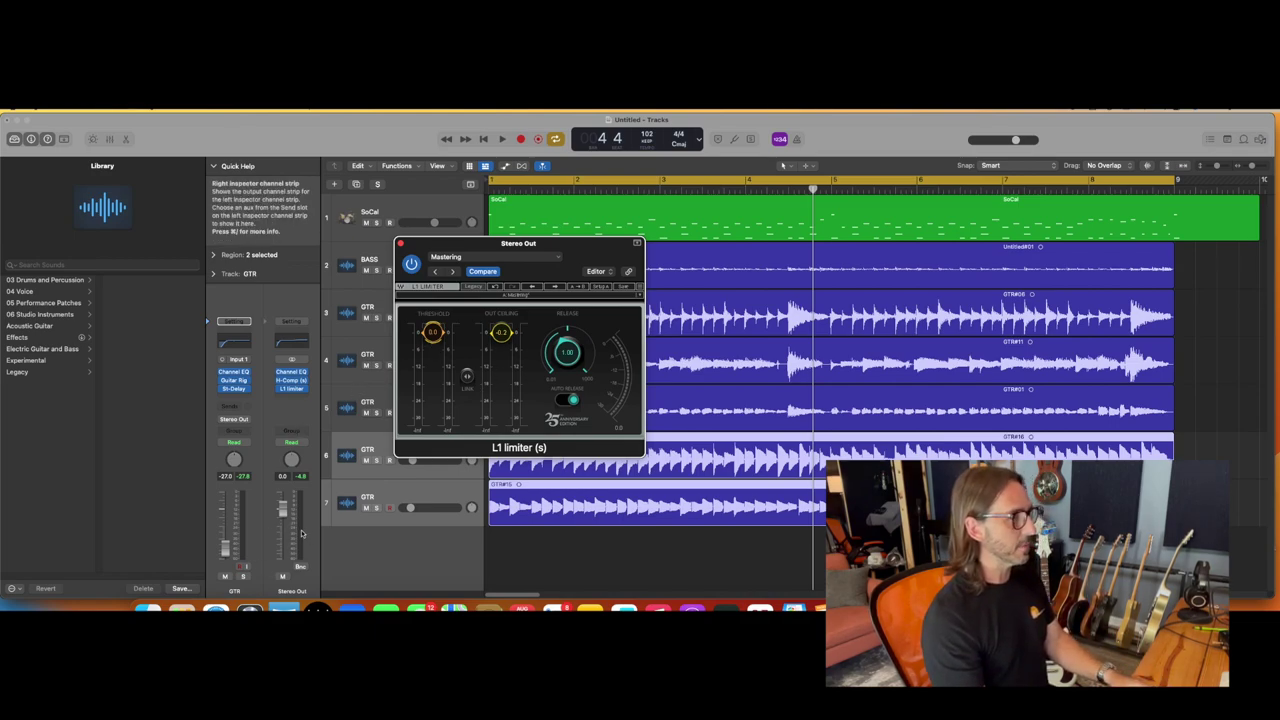
Pull the L1 threshold down to about -7.9 while the project plays
key("space")
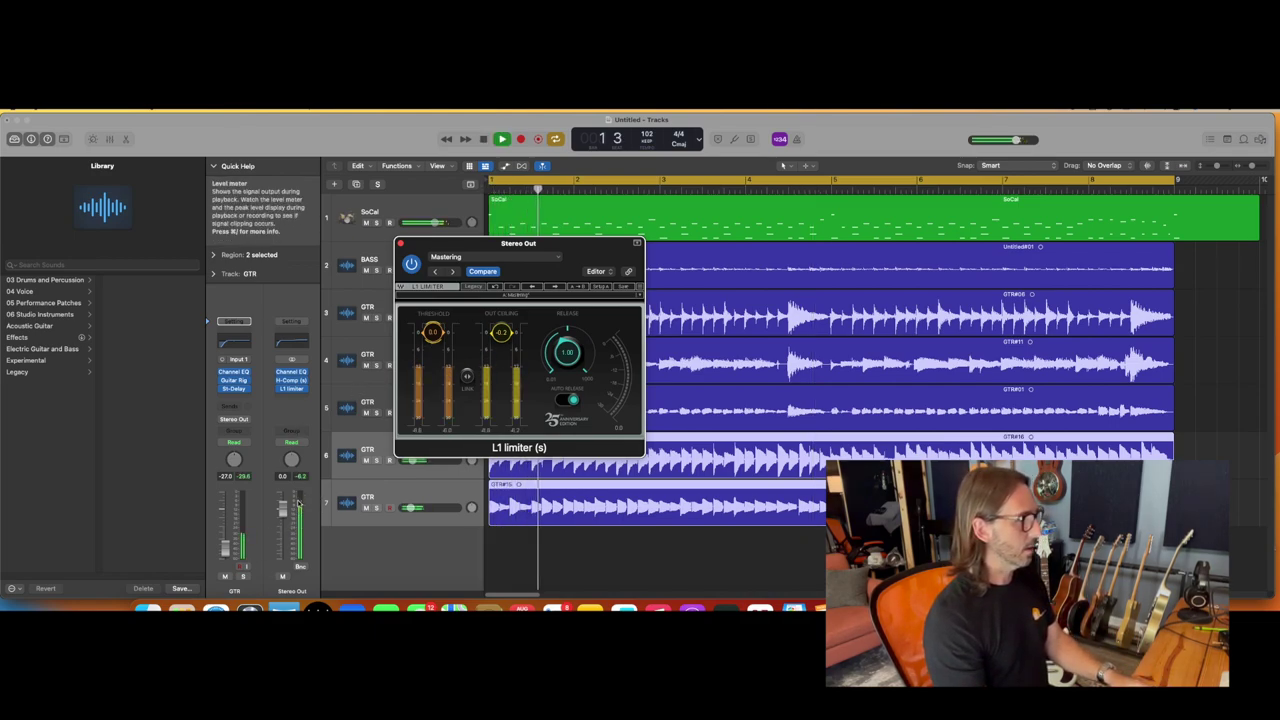
key("space")
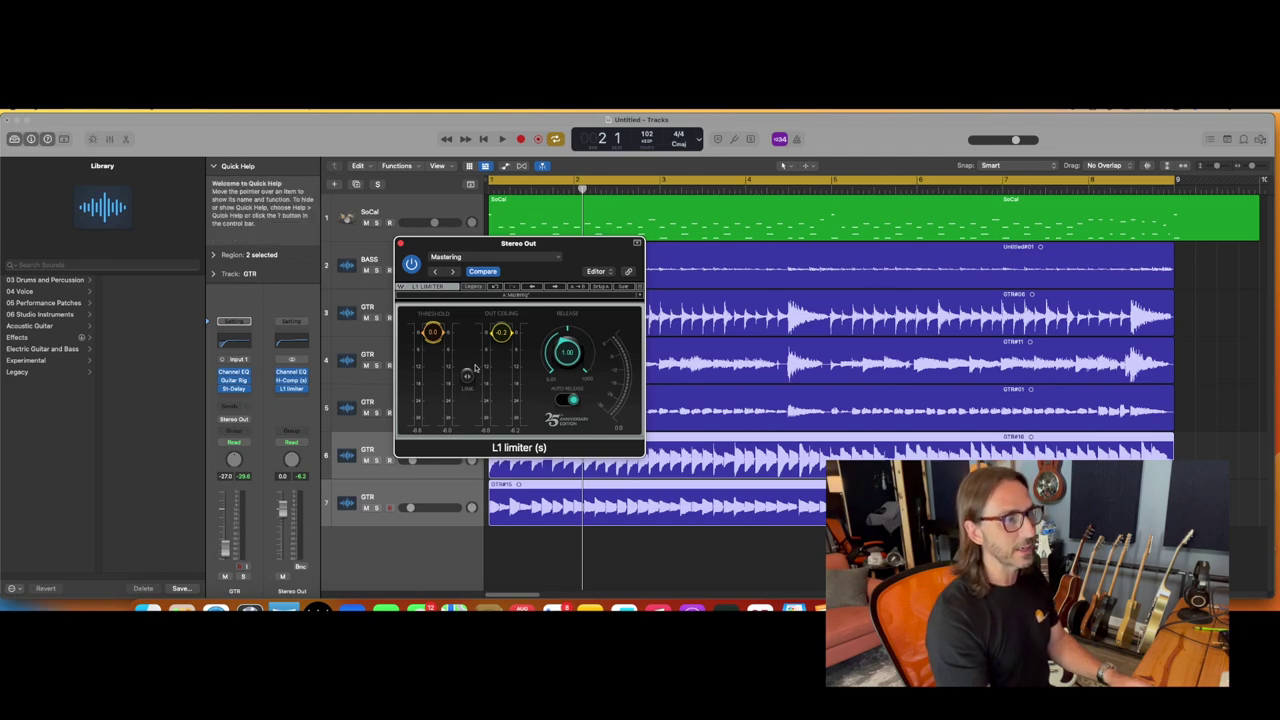
key("space")
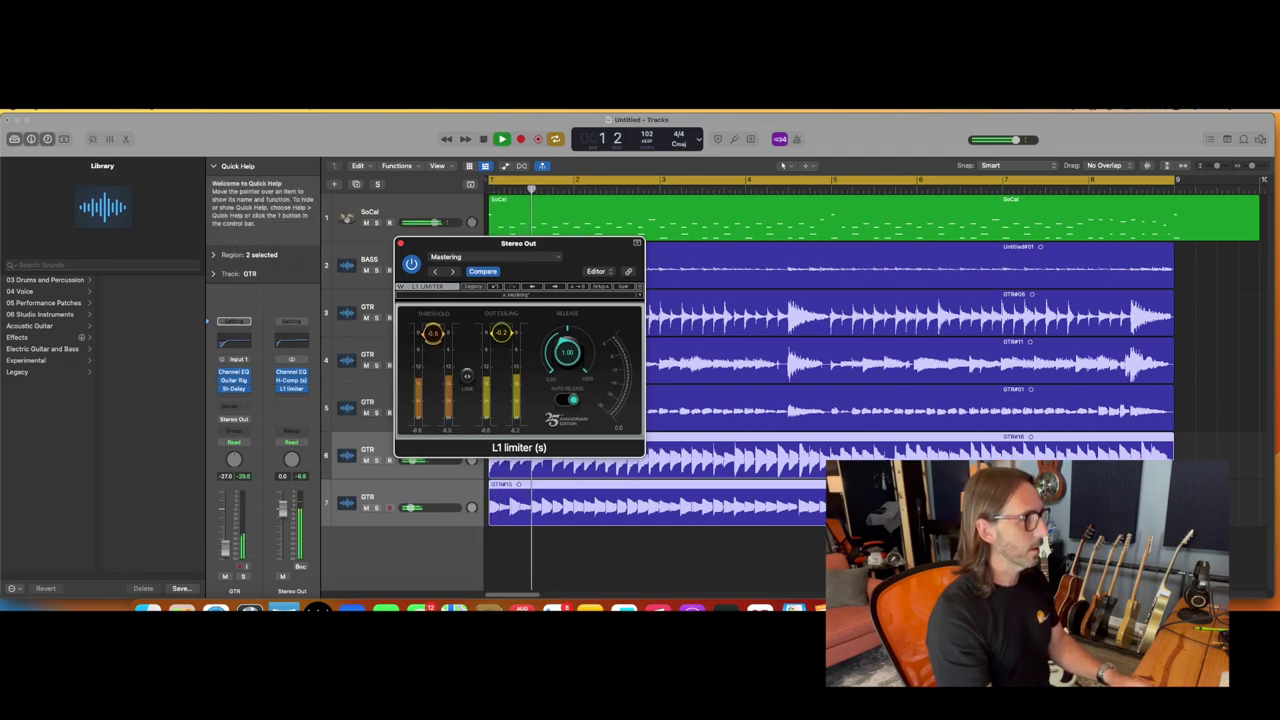
left_click_drag(433, 345, 433, 405)
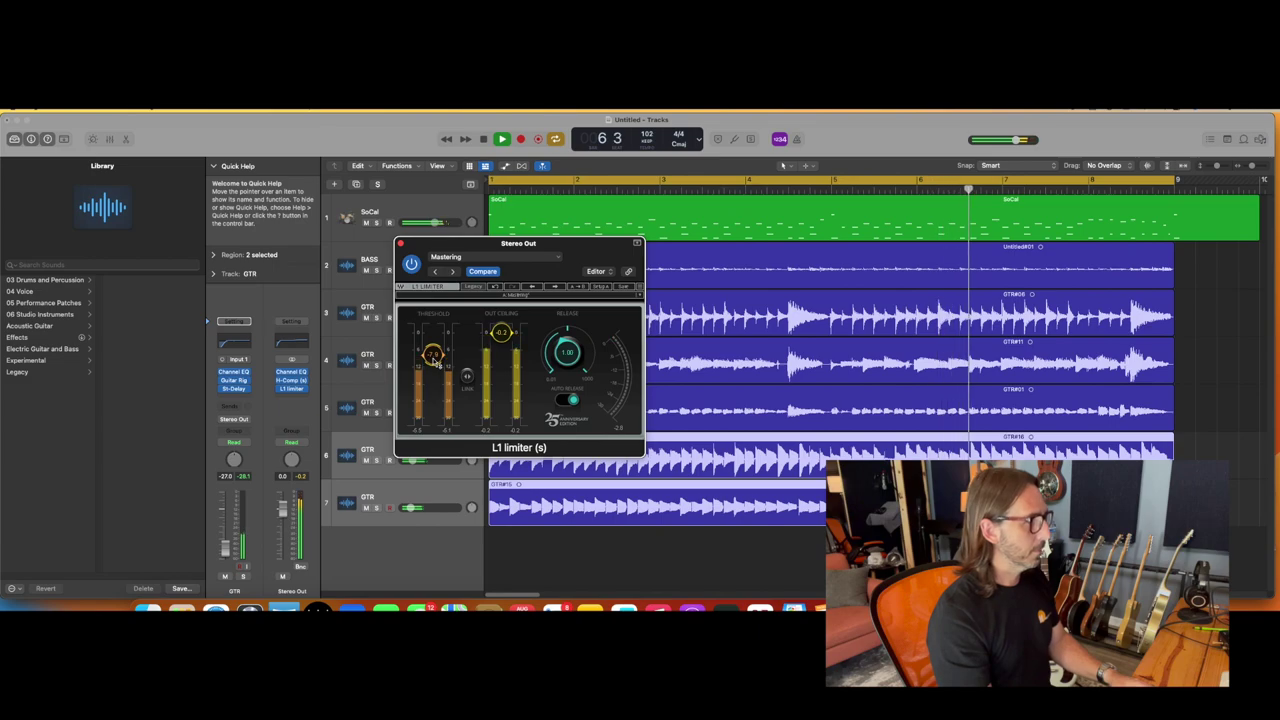
key("space")
Close the L1 window and play the project from the beginning
left_click_drag(518, 243, 622, 228)
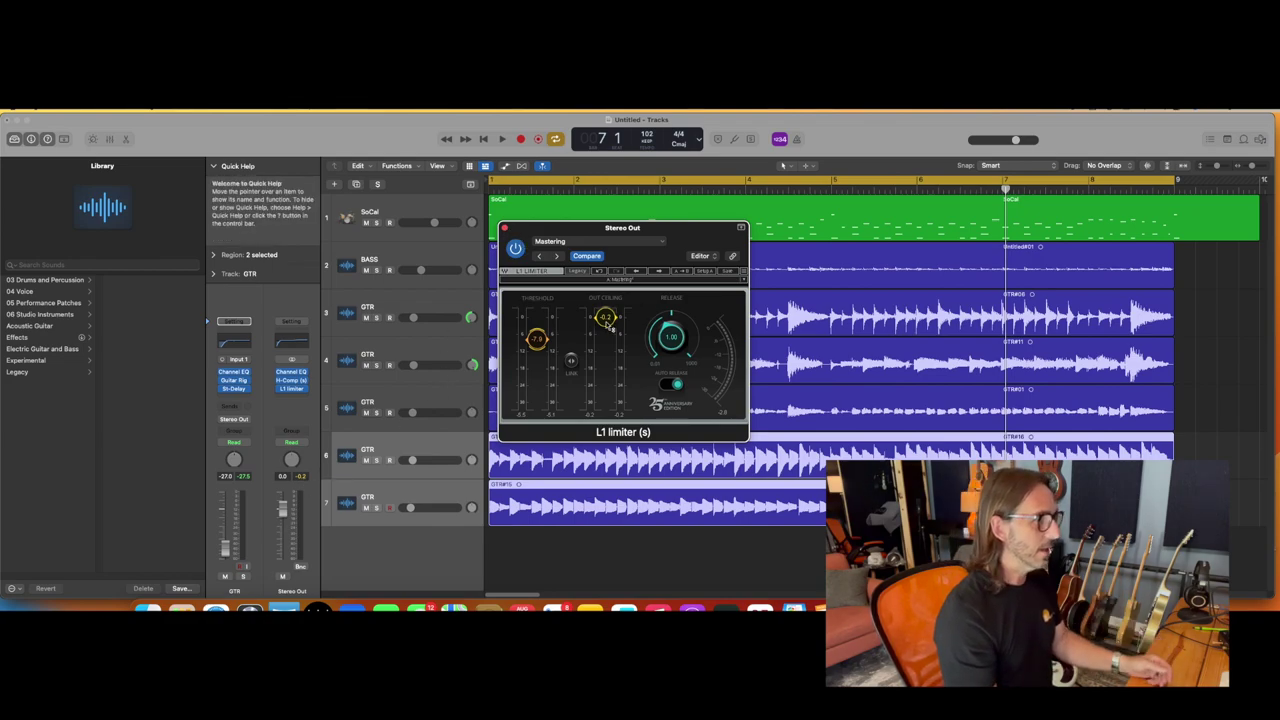
left_click(506, 228)
left_click(486, 139)
key("space")
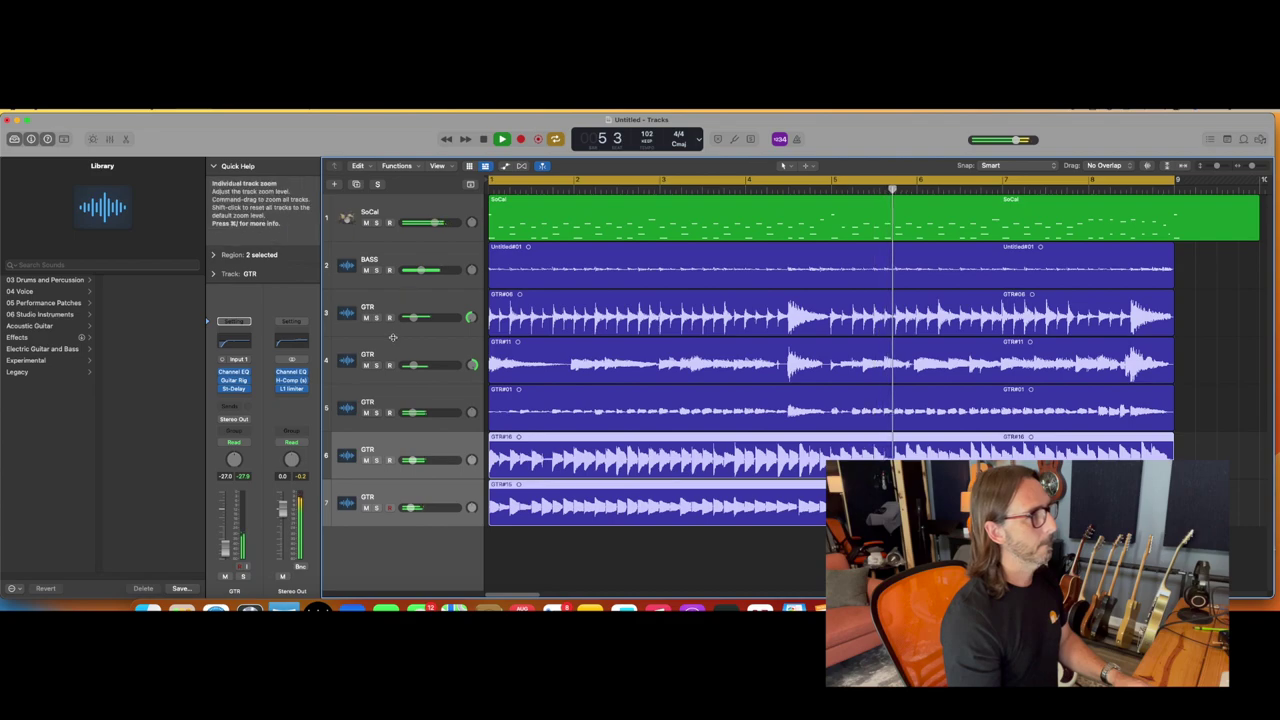
key("space")
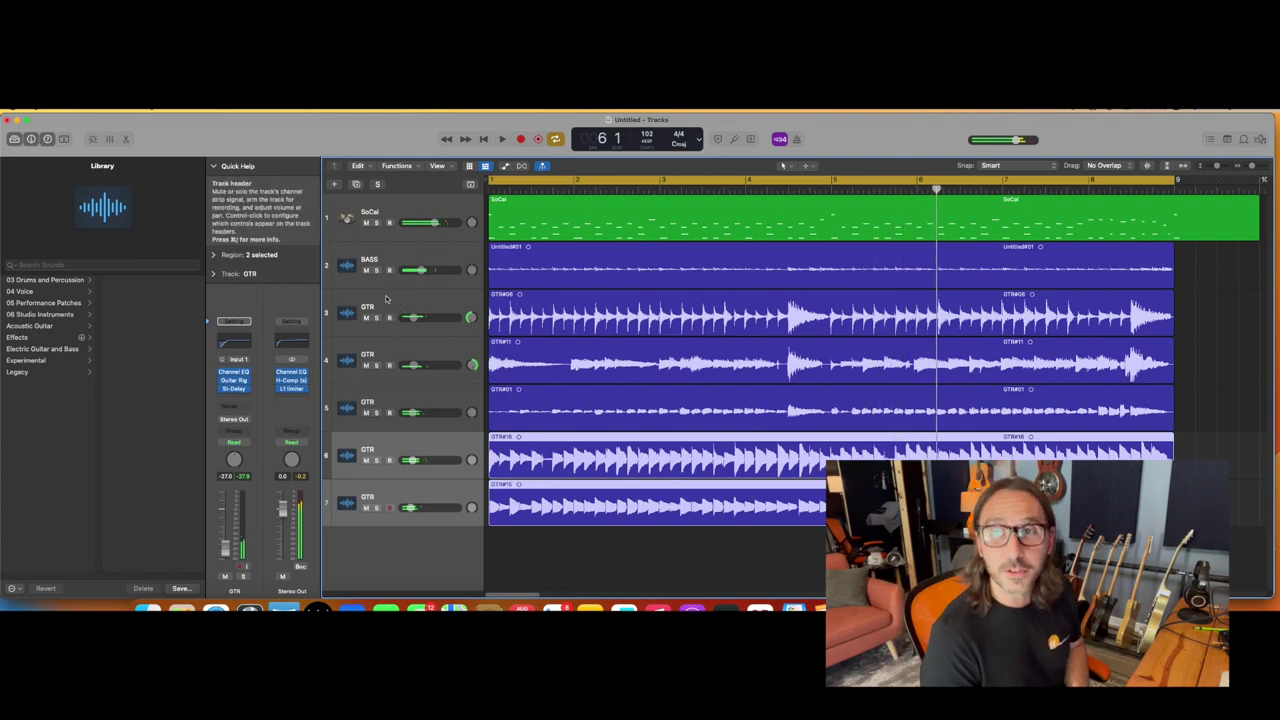
left_click(386, 300)
left_click(377, 317)
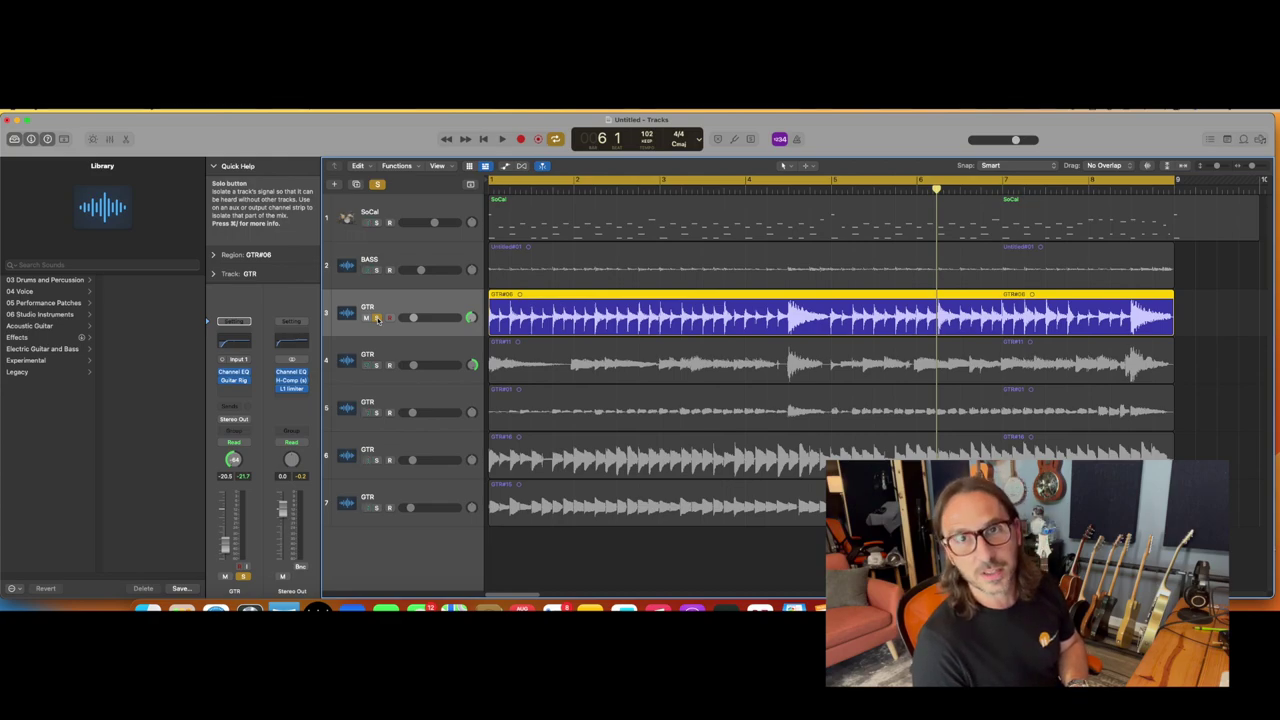
left_click(377, 317)
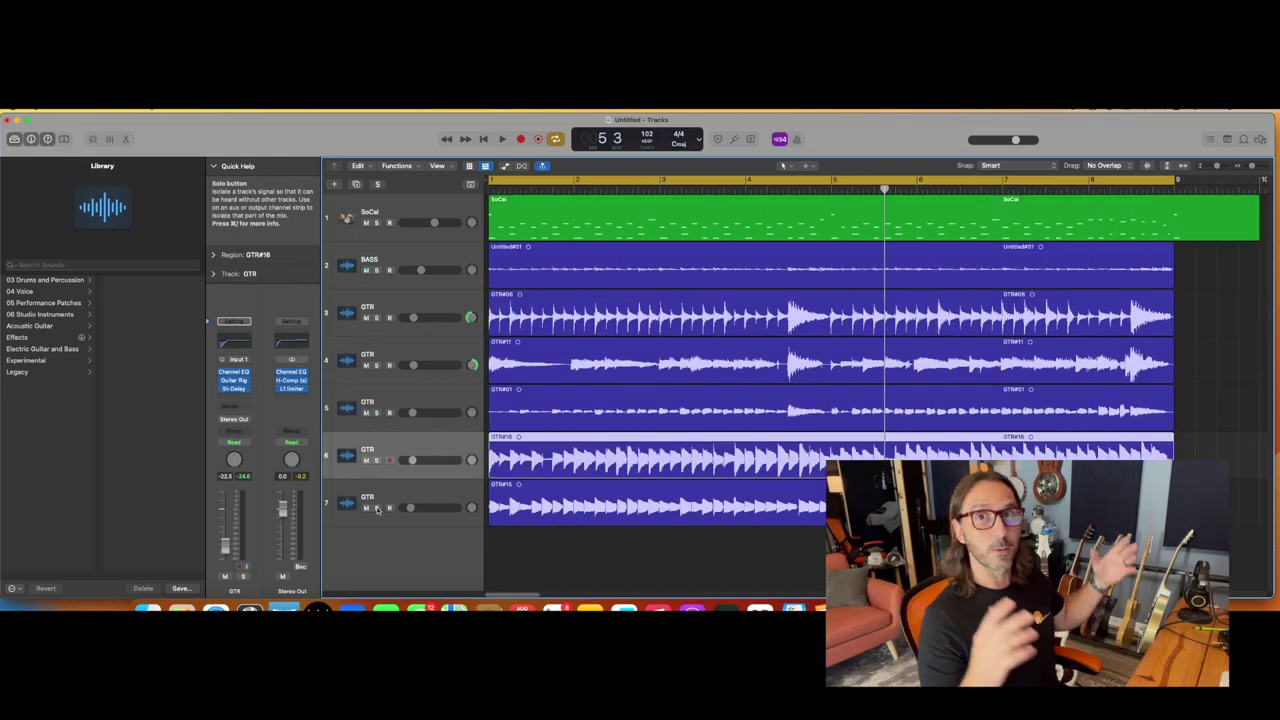